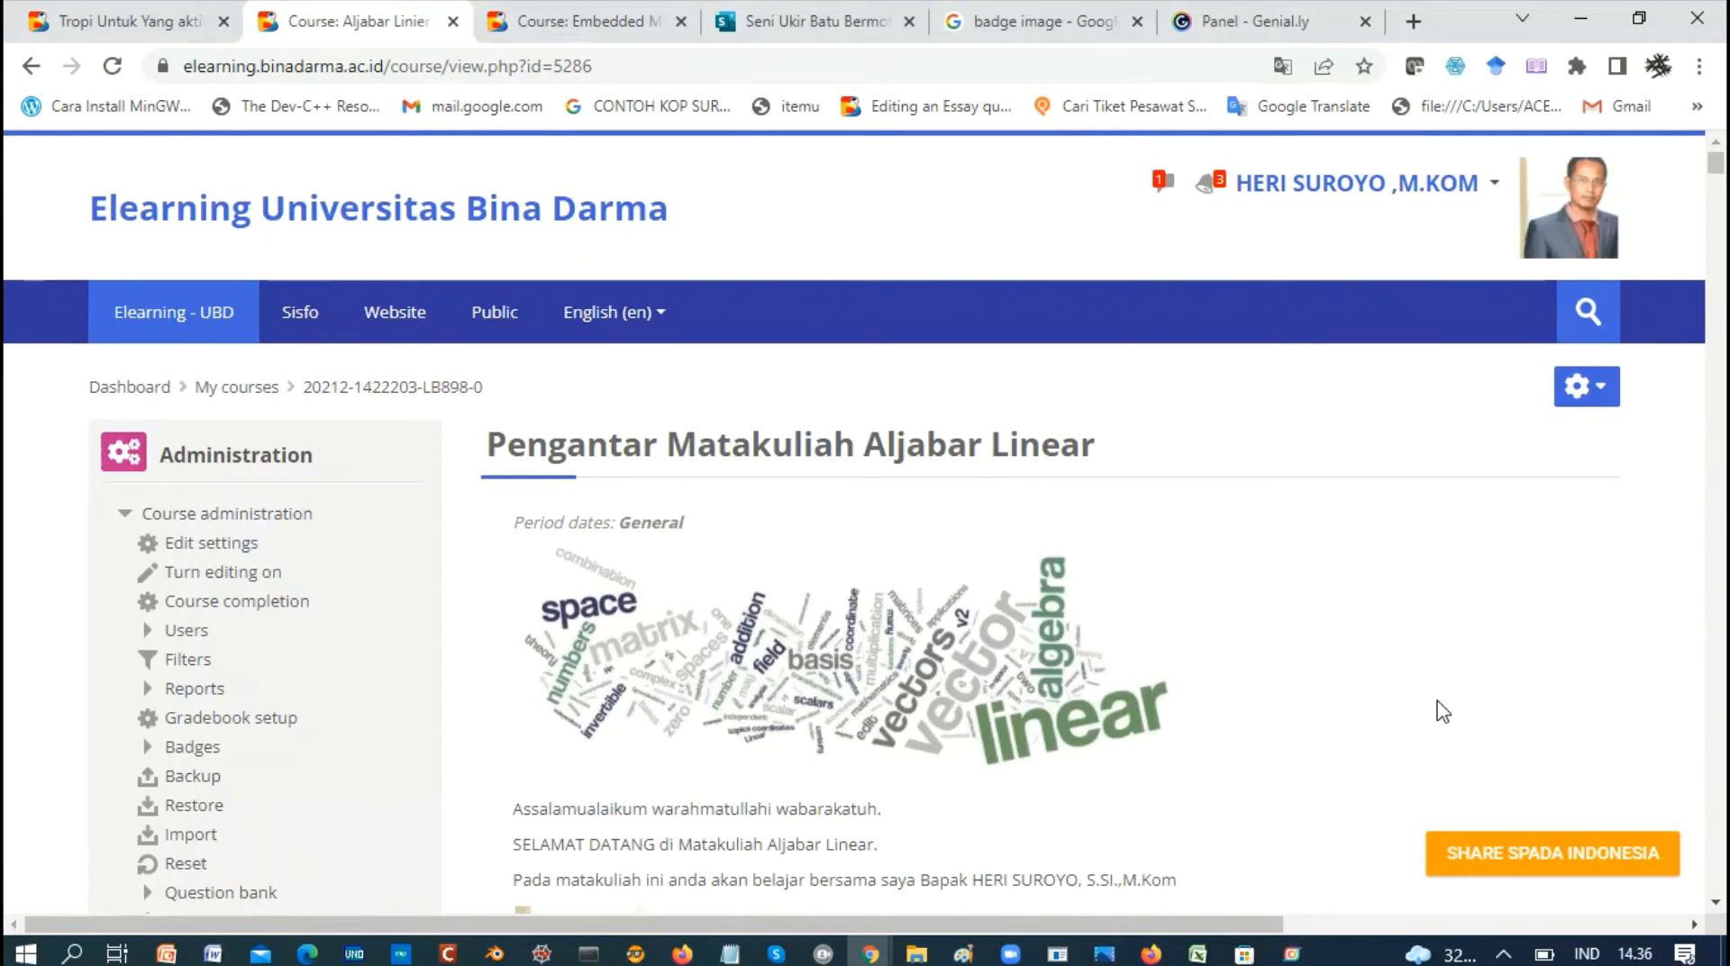
left_click(1716, 901)
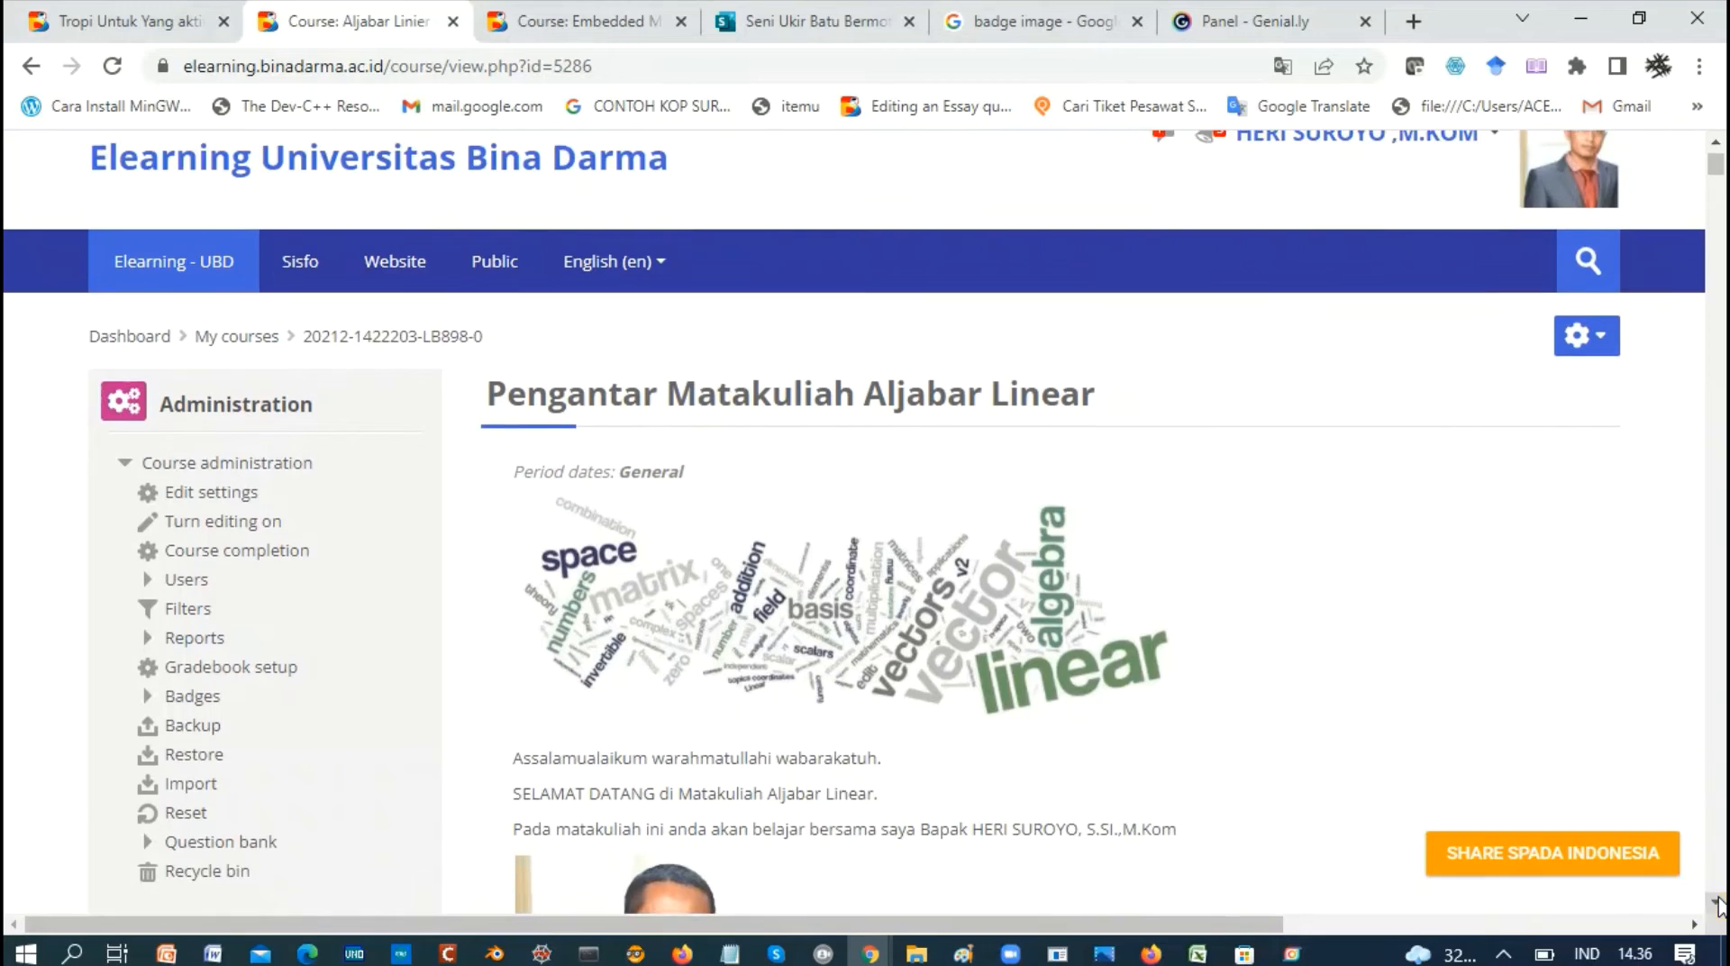
left_click(1716, 901)
left_click(1716, 901)
left_click(1716, 901)
left_click(1716, 901)
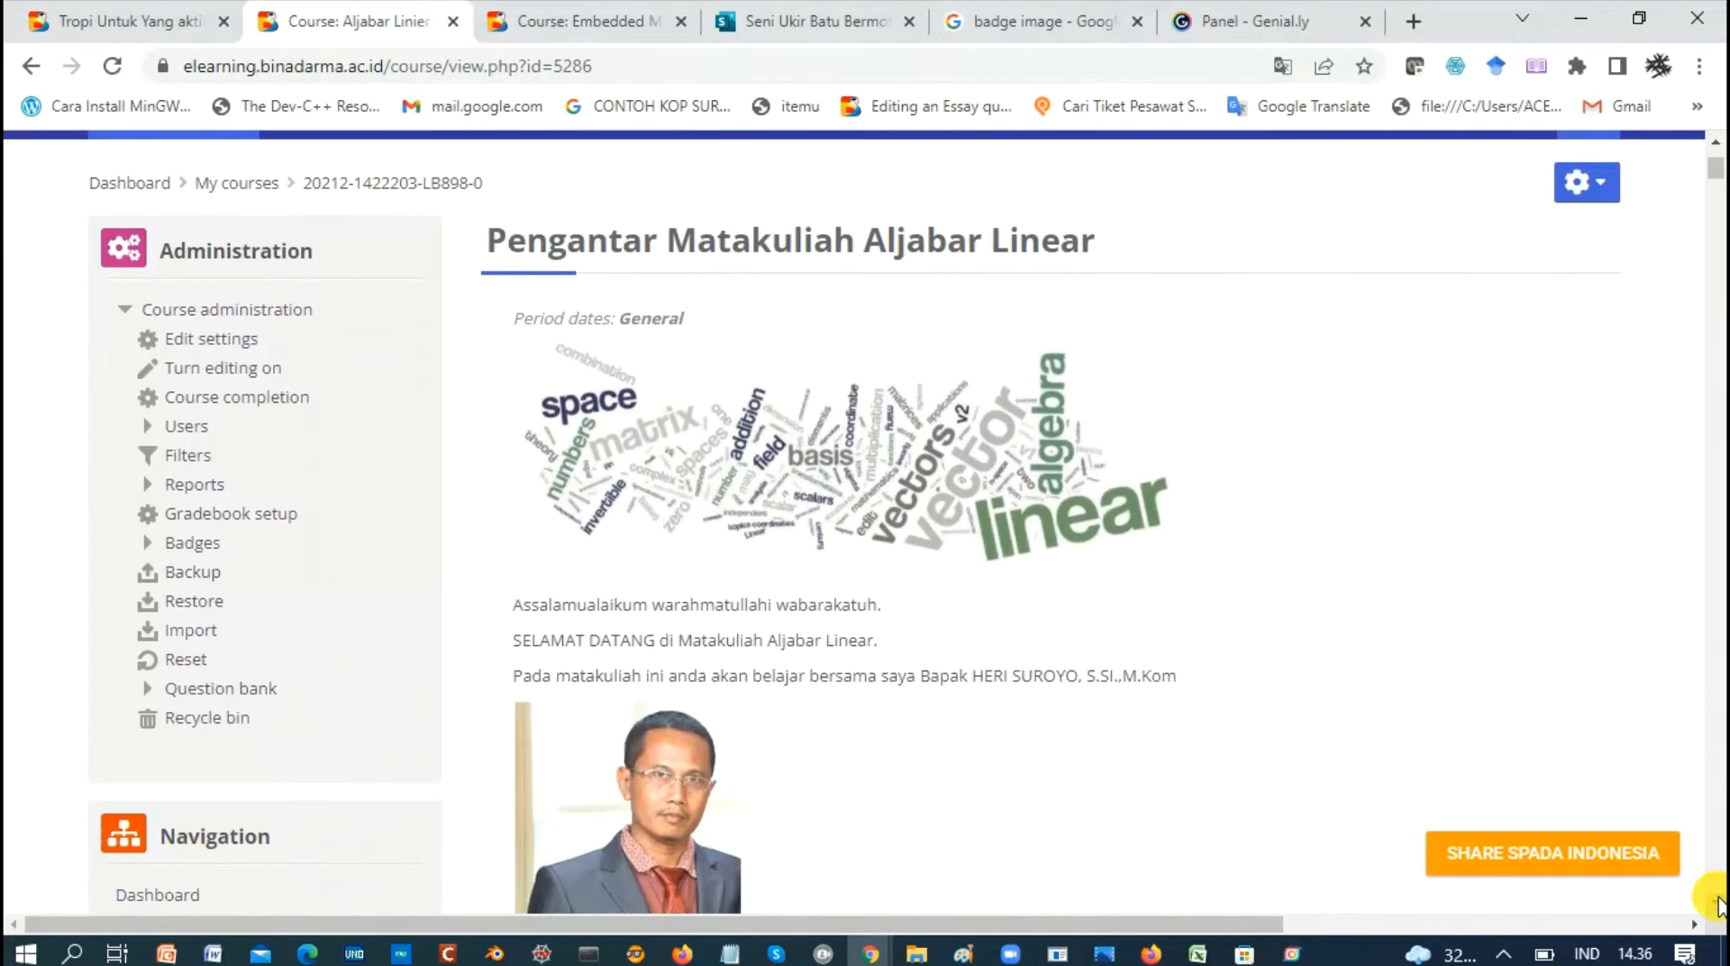
left_click(1716, 901)
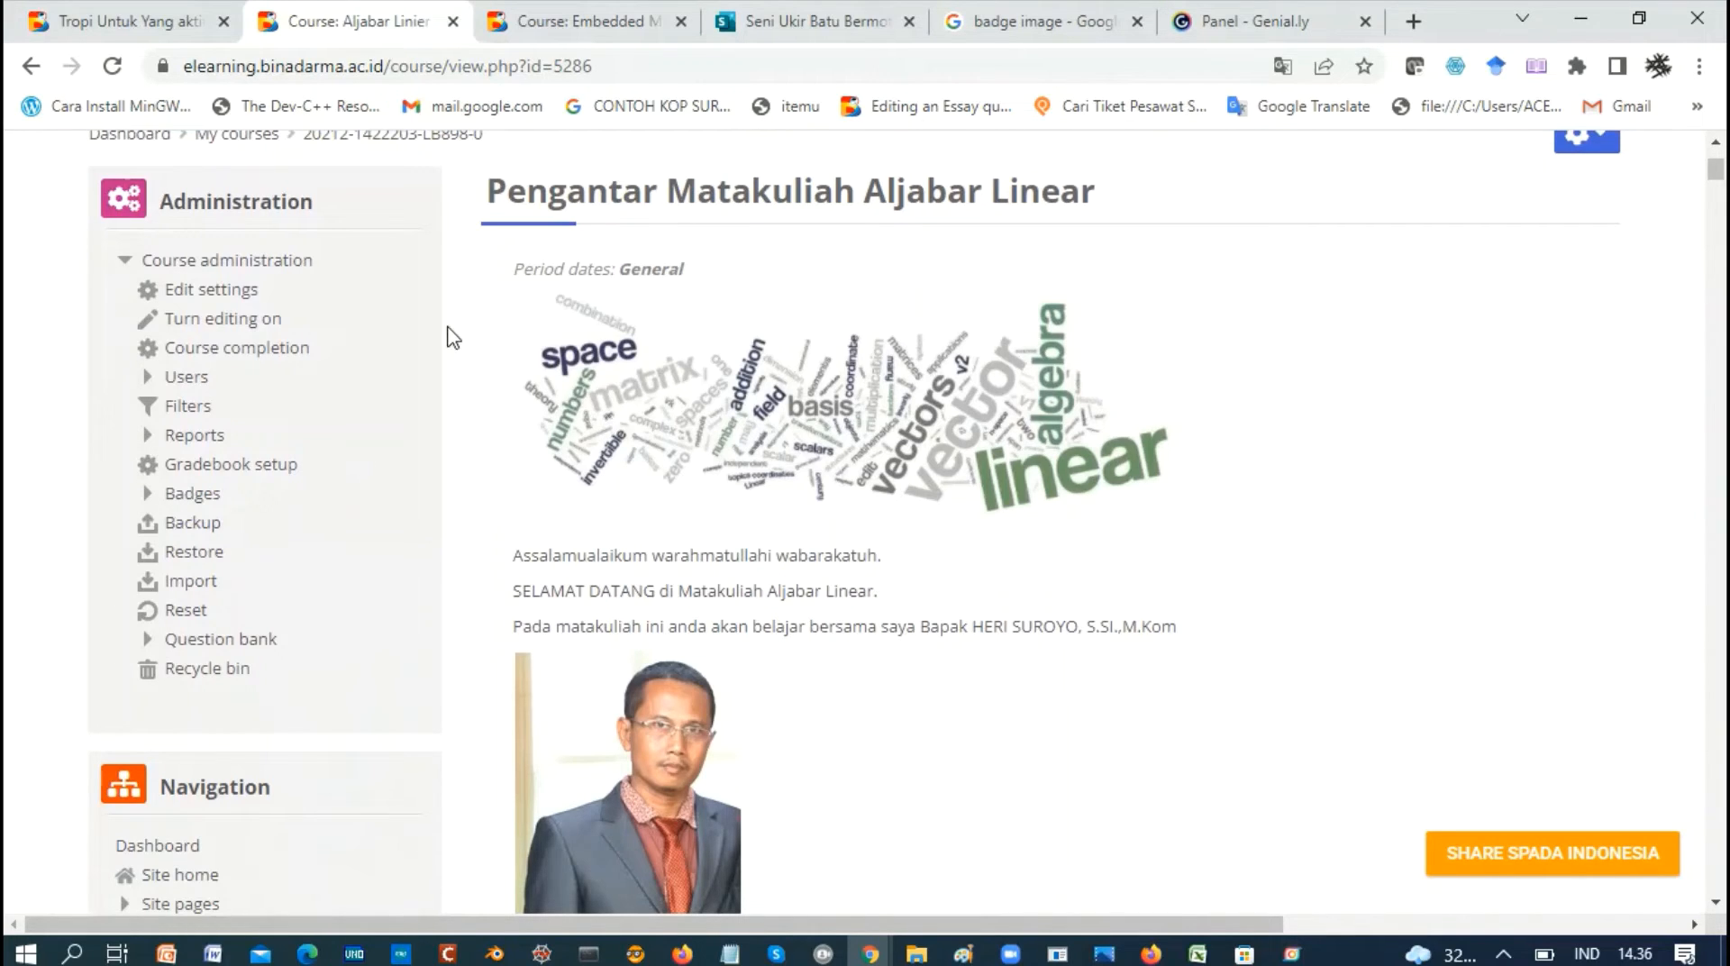
- Open badge management for the Embedded Microcontroller / Microprocessor course and start adding a new badge
left_click(602, 27)
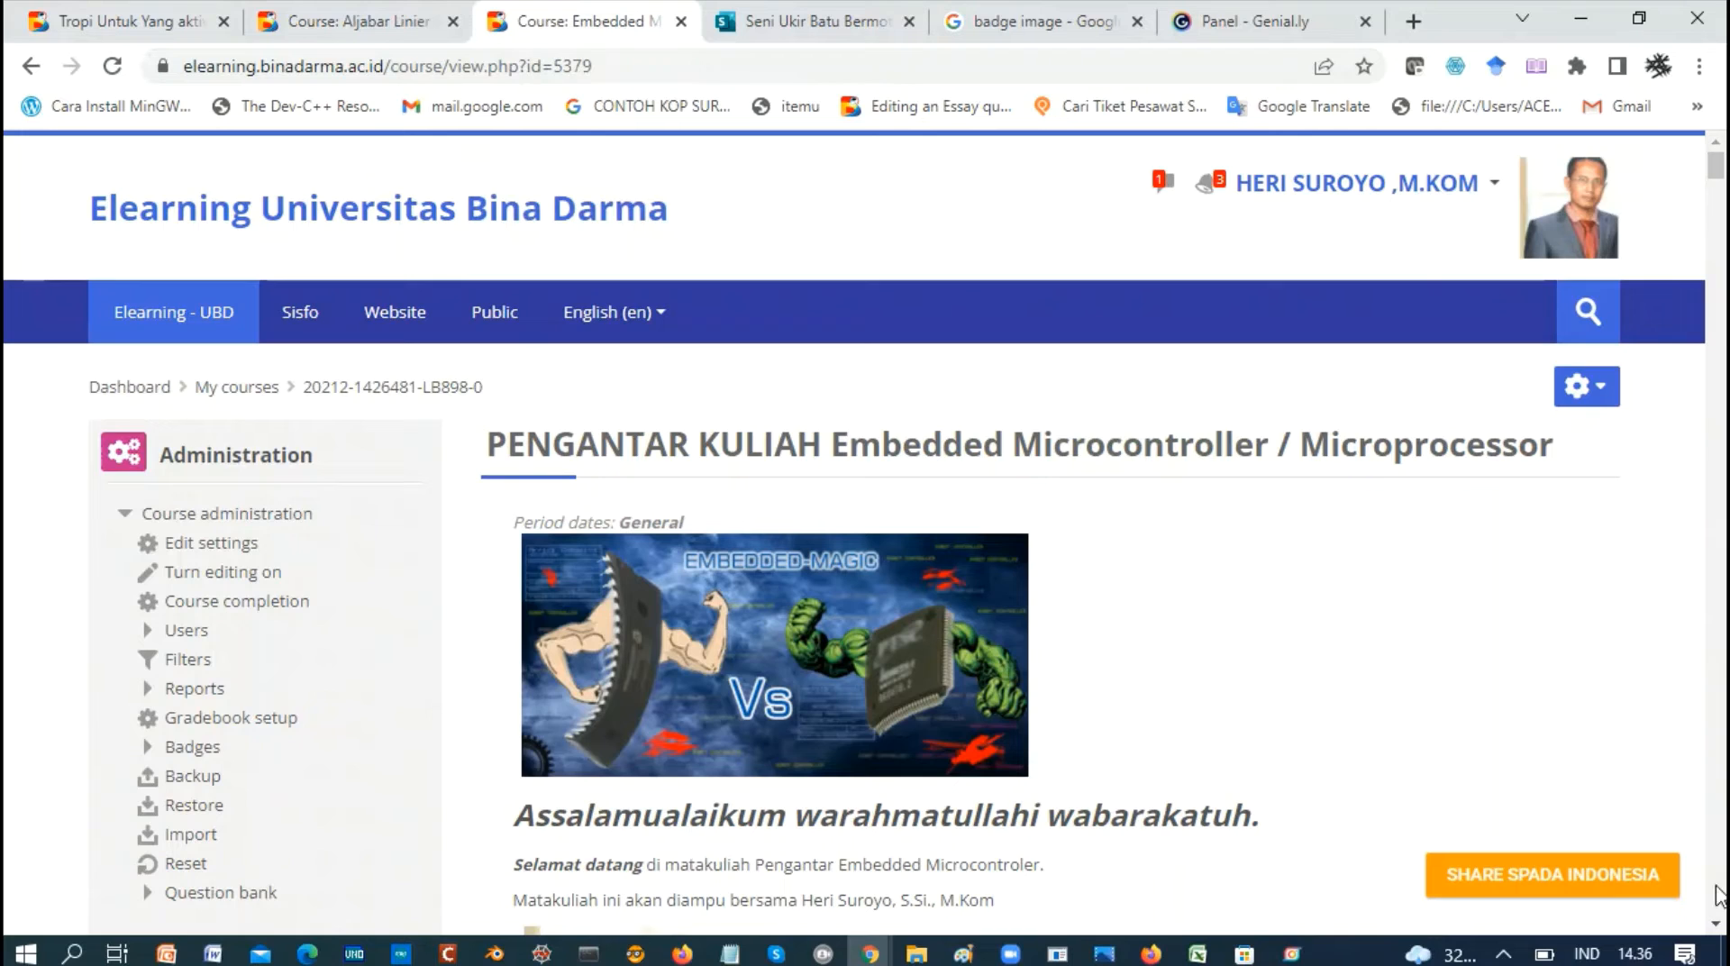
left_click(1715, 923)
left_click(1715, 923)
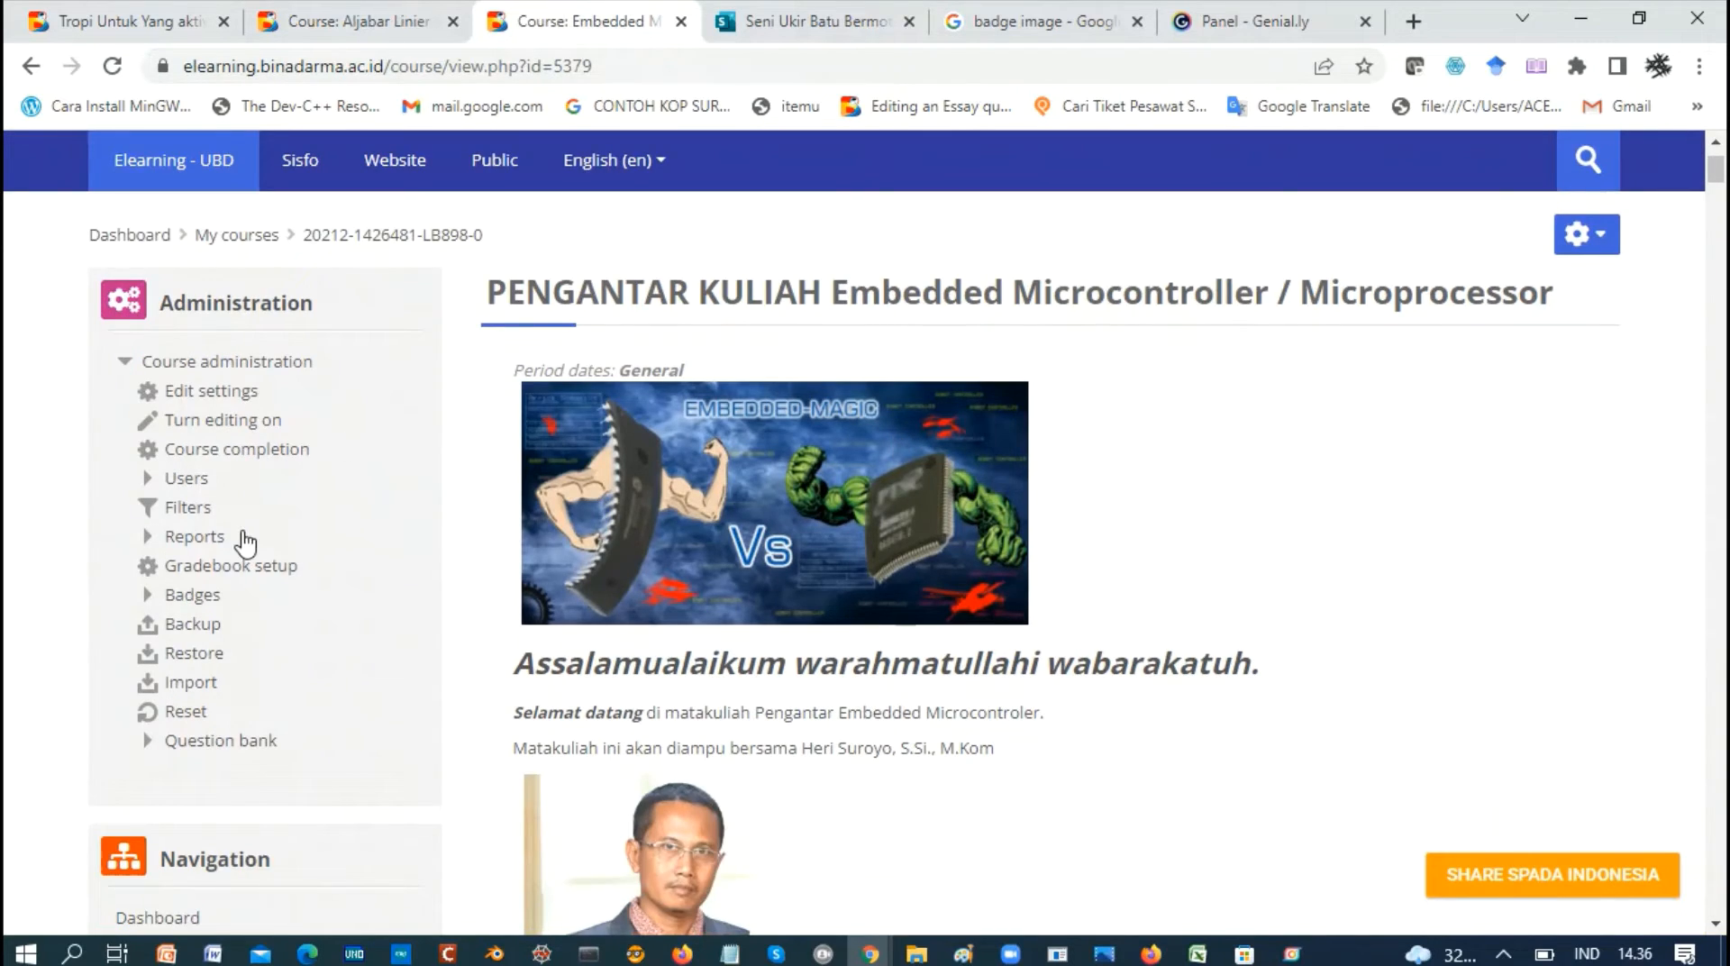
left_click(178, 605)
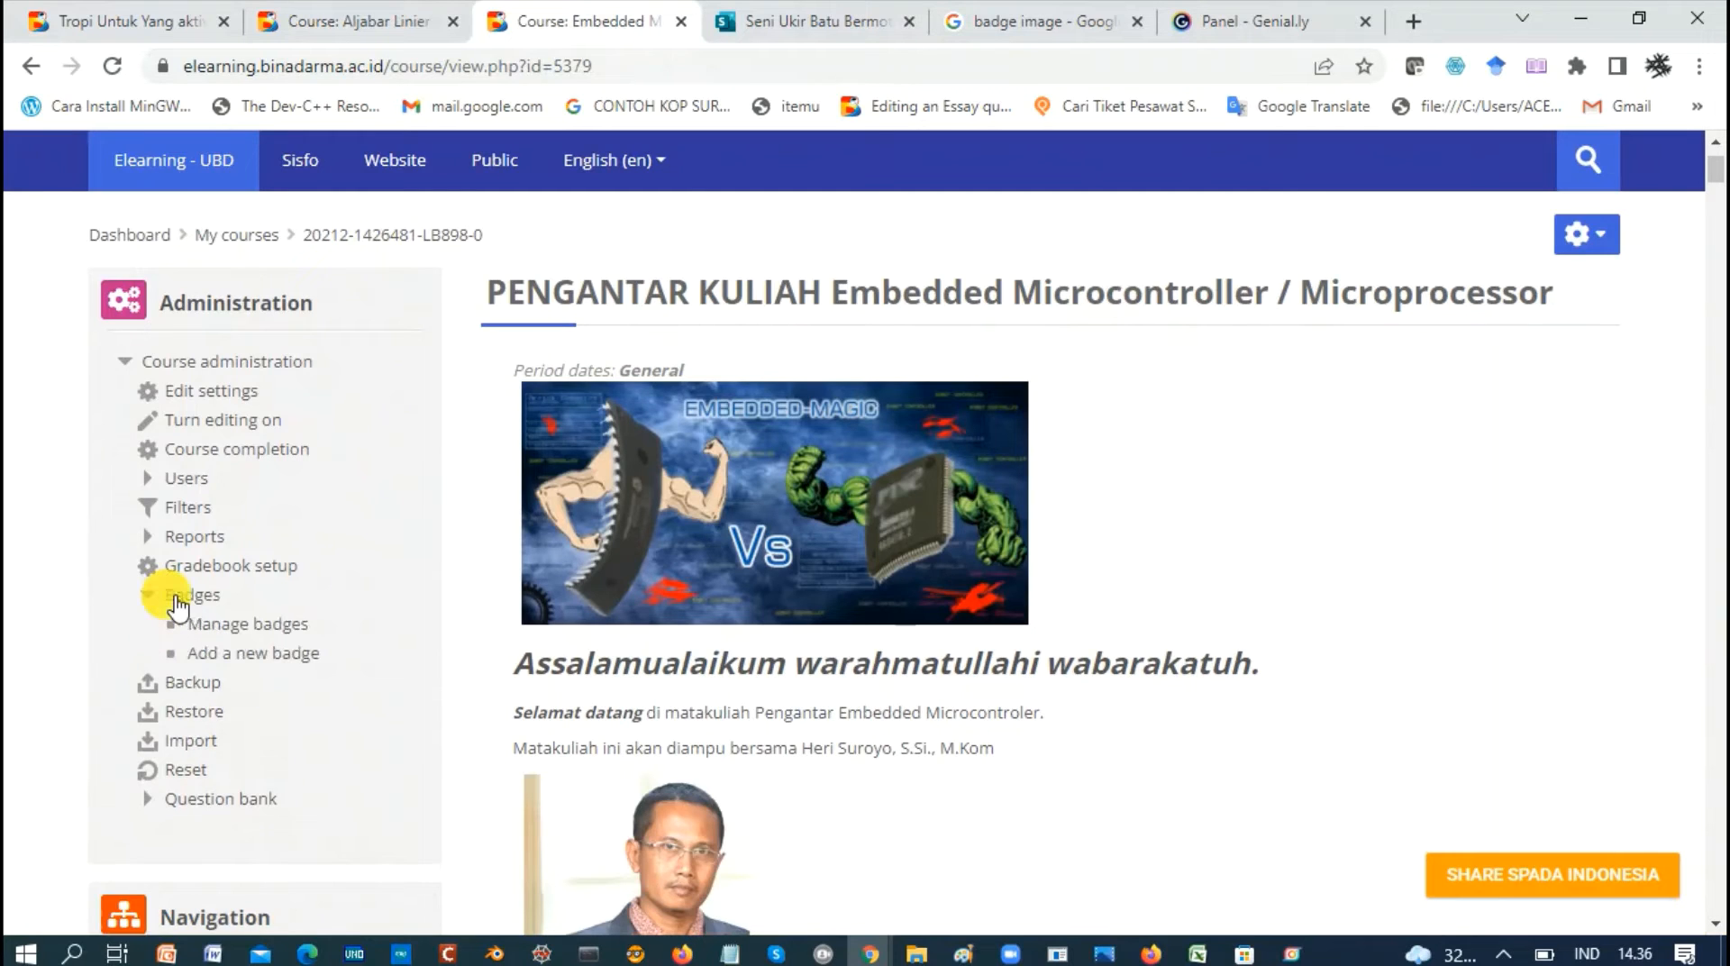
left_click(240, 624)
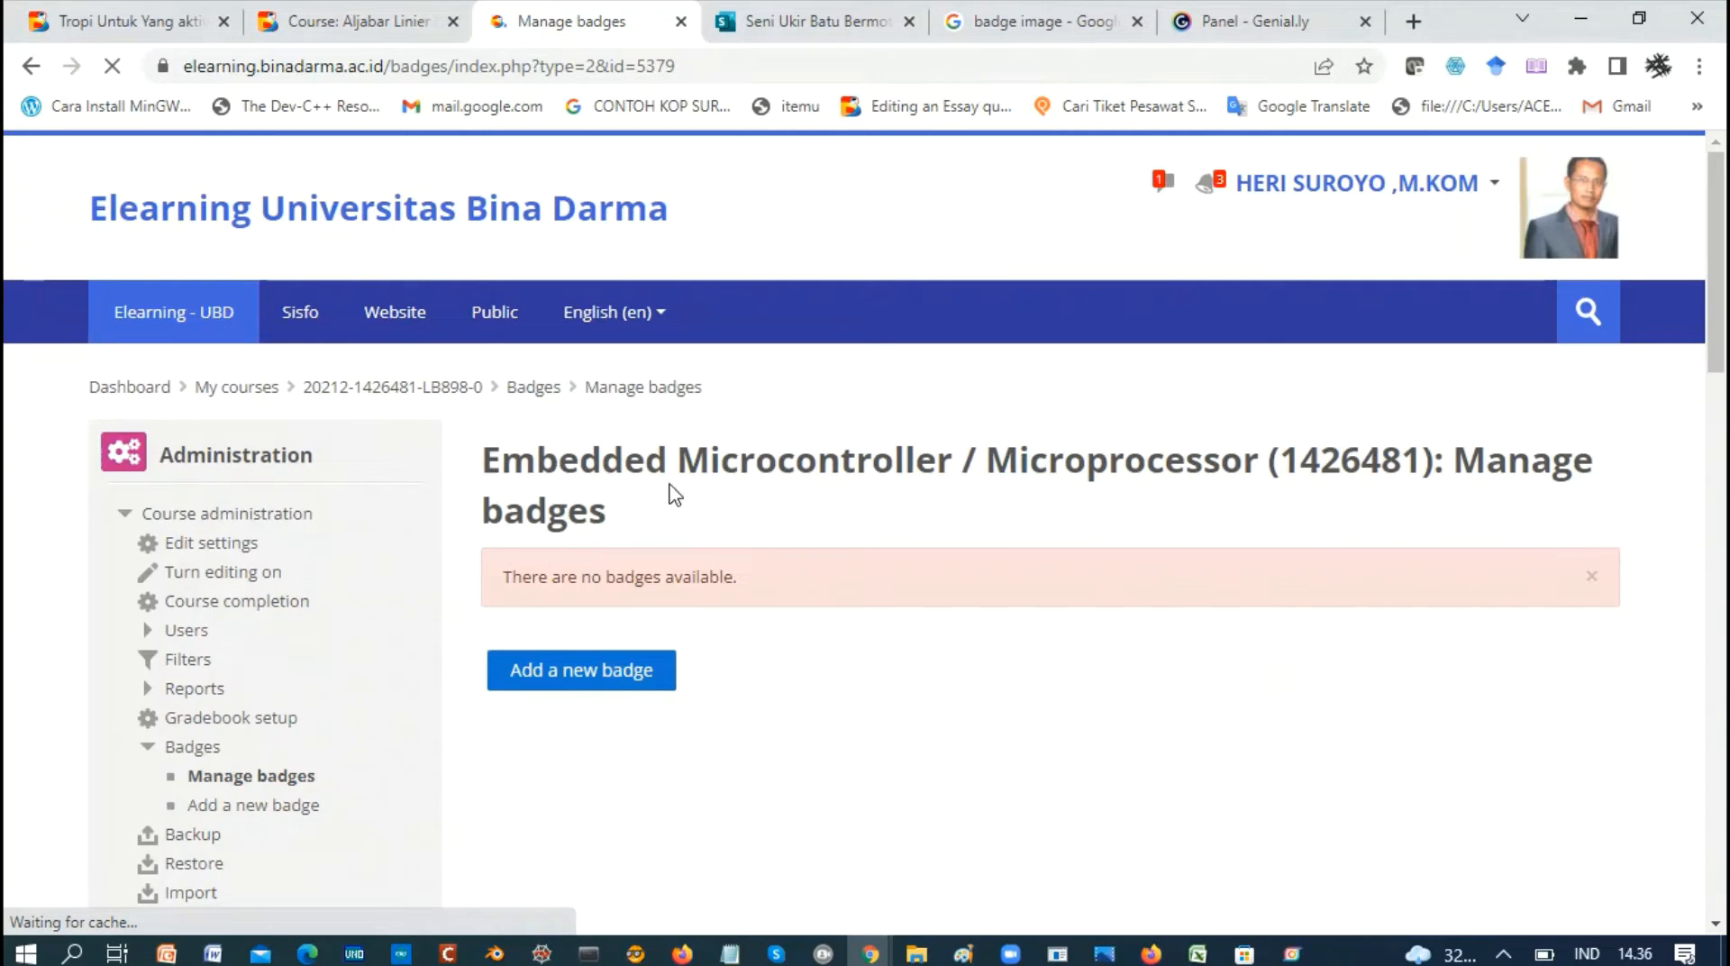
left_click(543, 690)
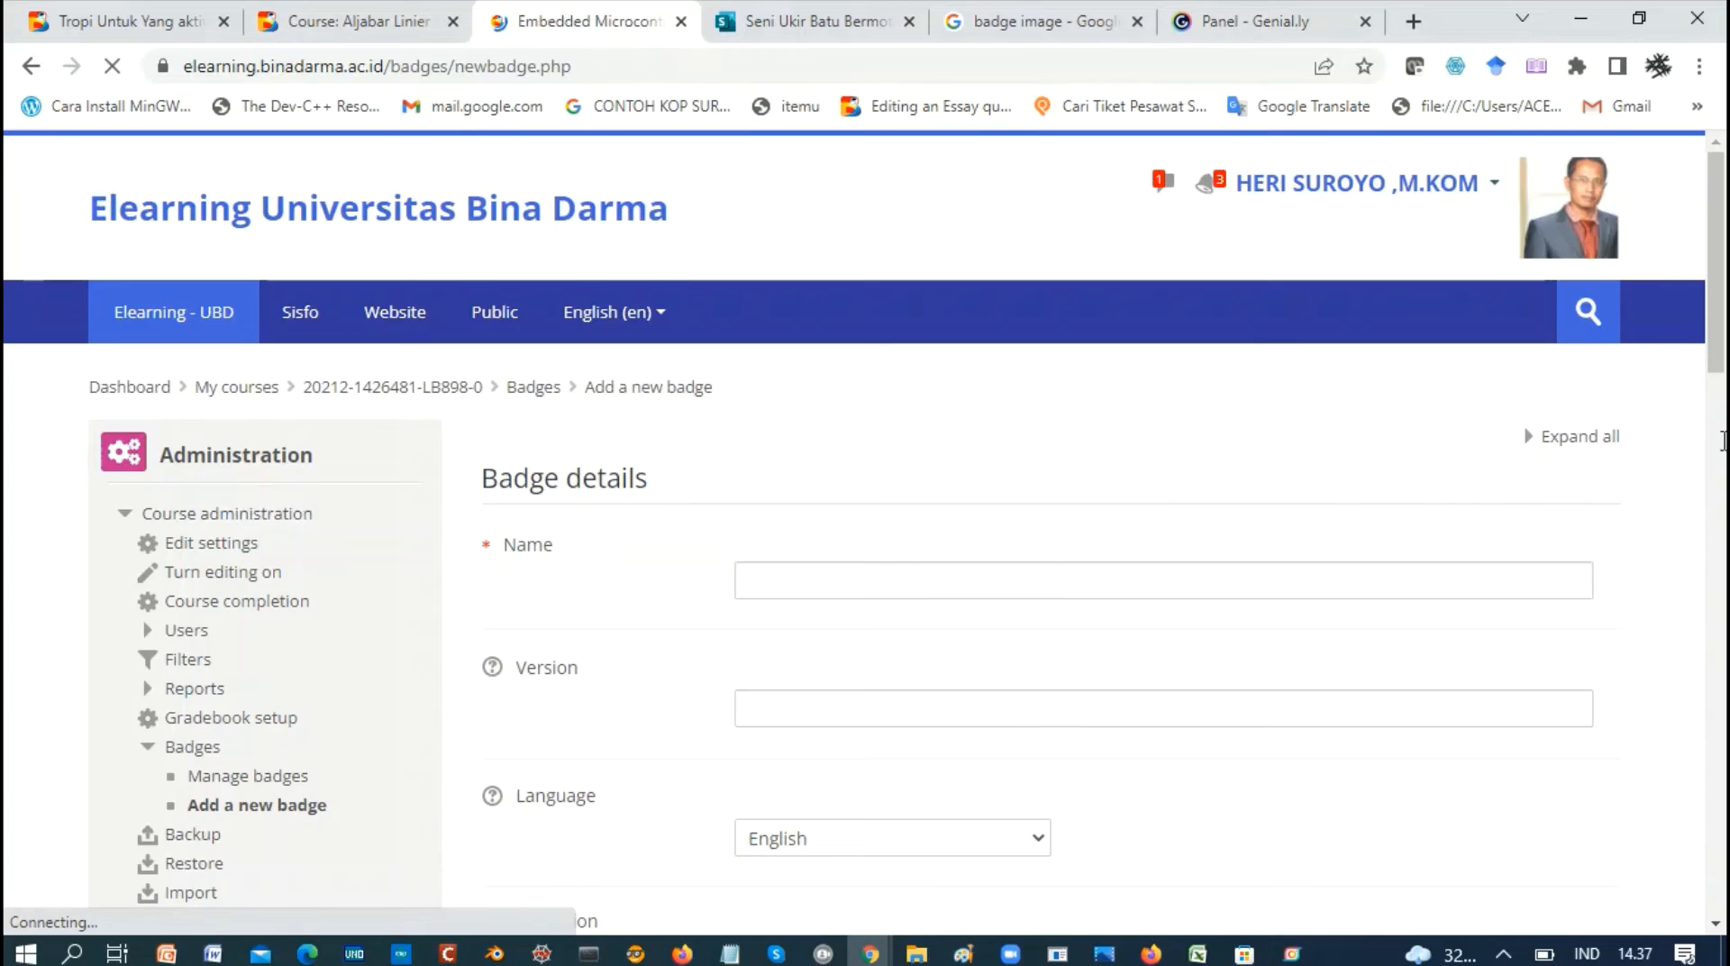
- Name the new badge "Piagam 1" in the badge details
left_click_drag(1716, 329, 1716, 337)
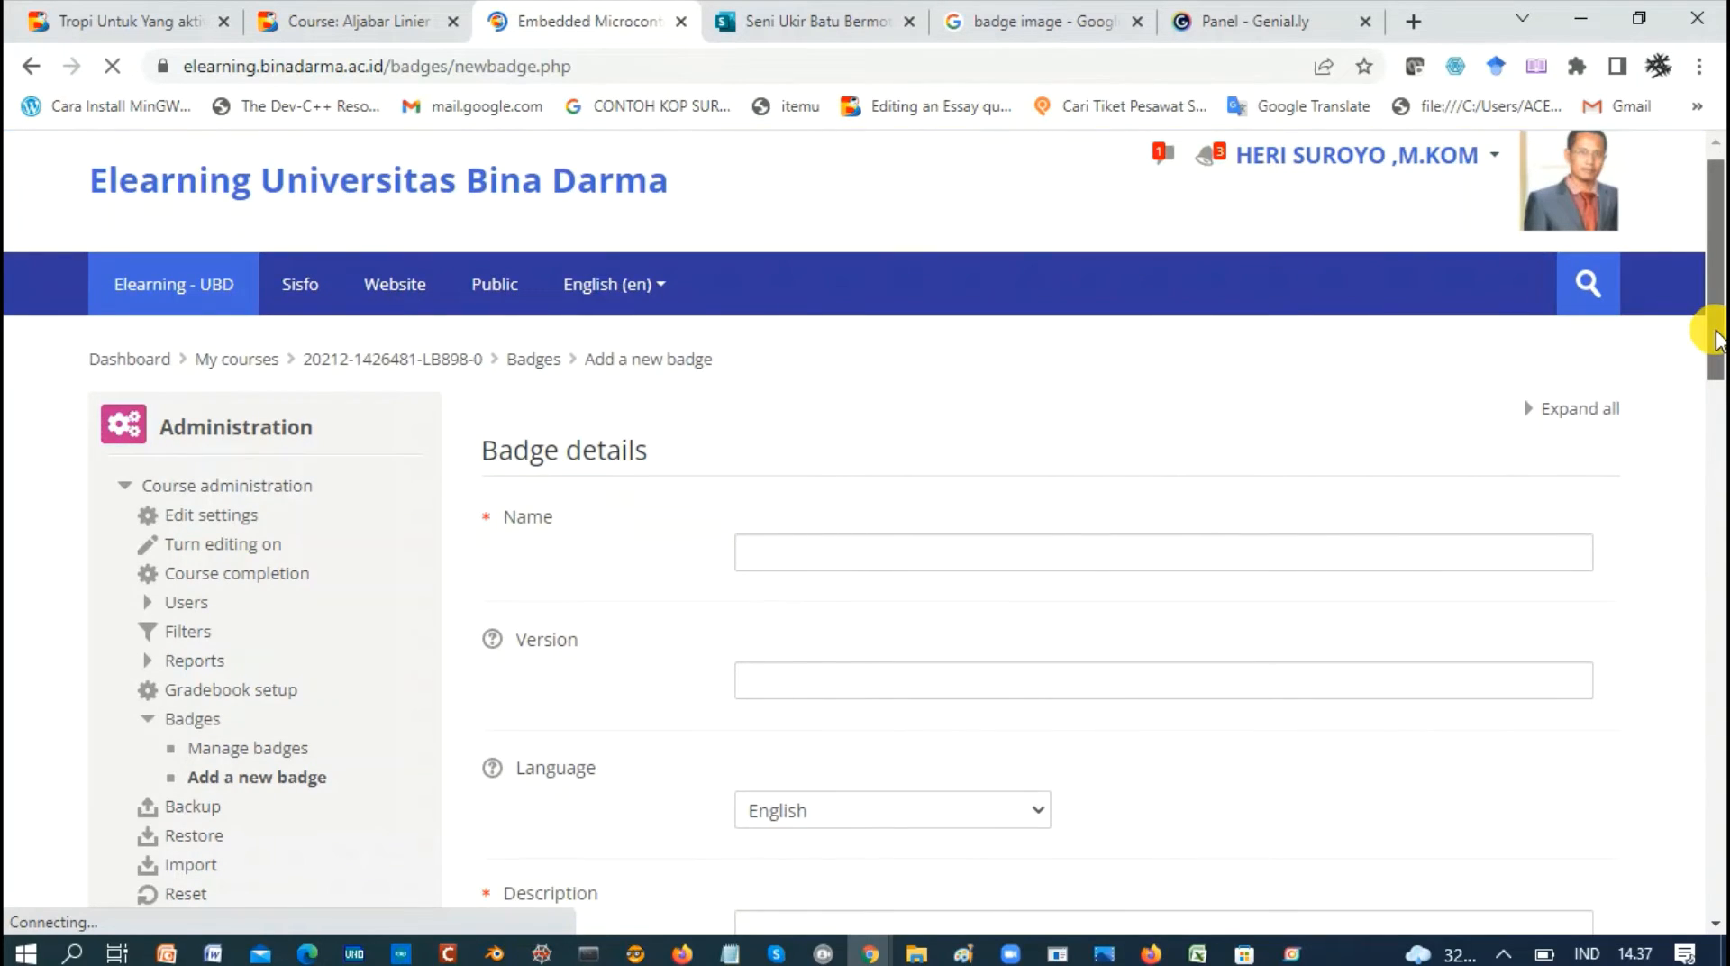
left_click_drag(1716, 338, 1714, 391)
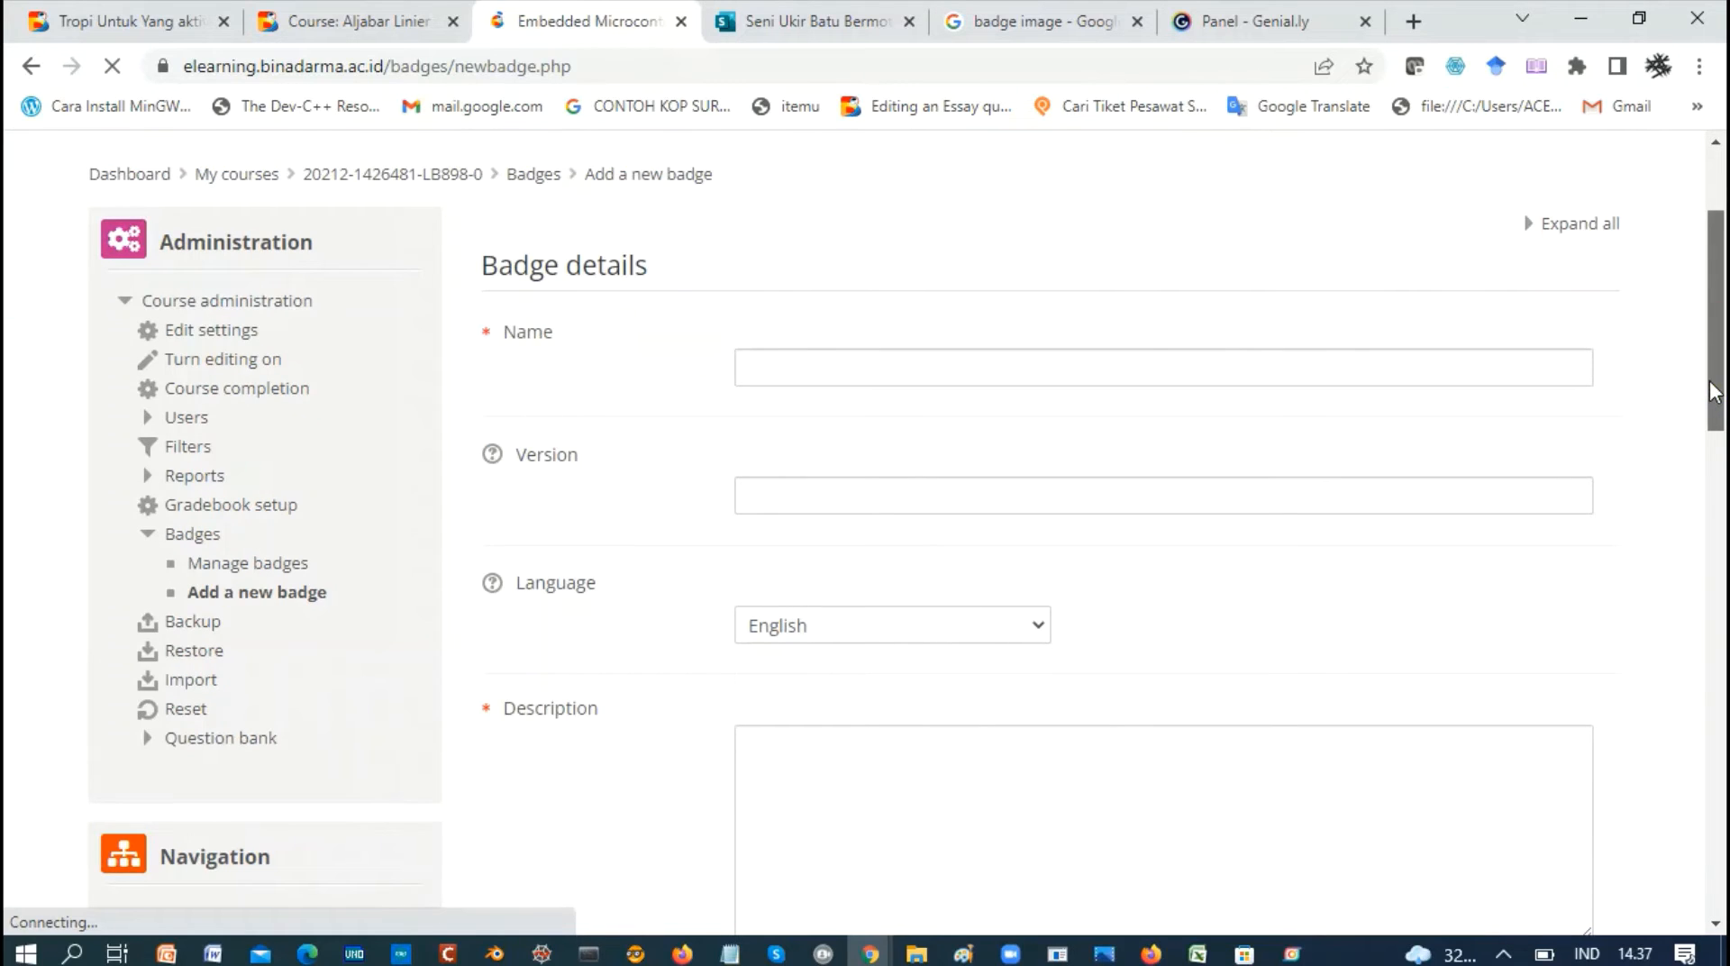
left_click(928, 377)
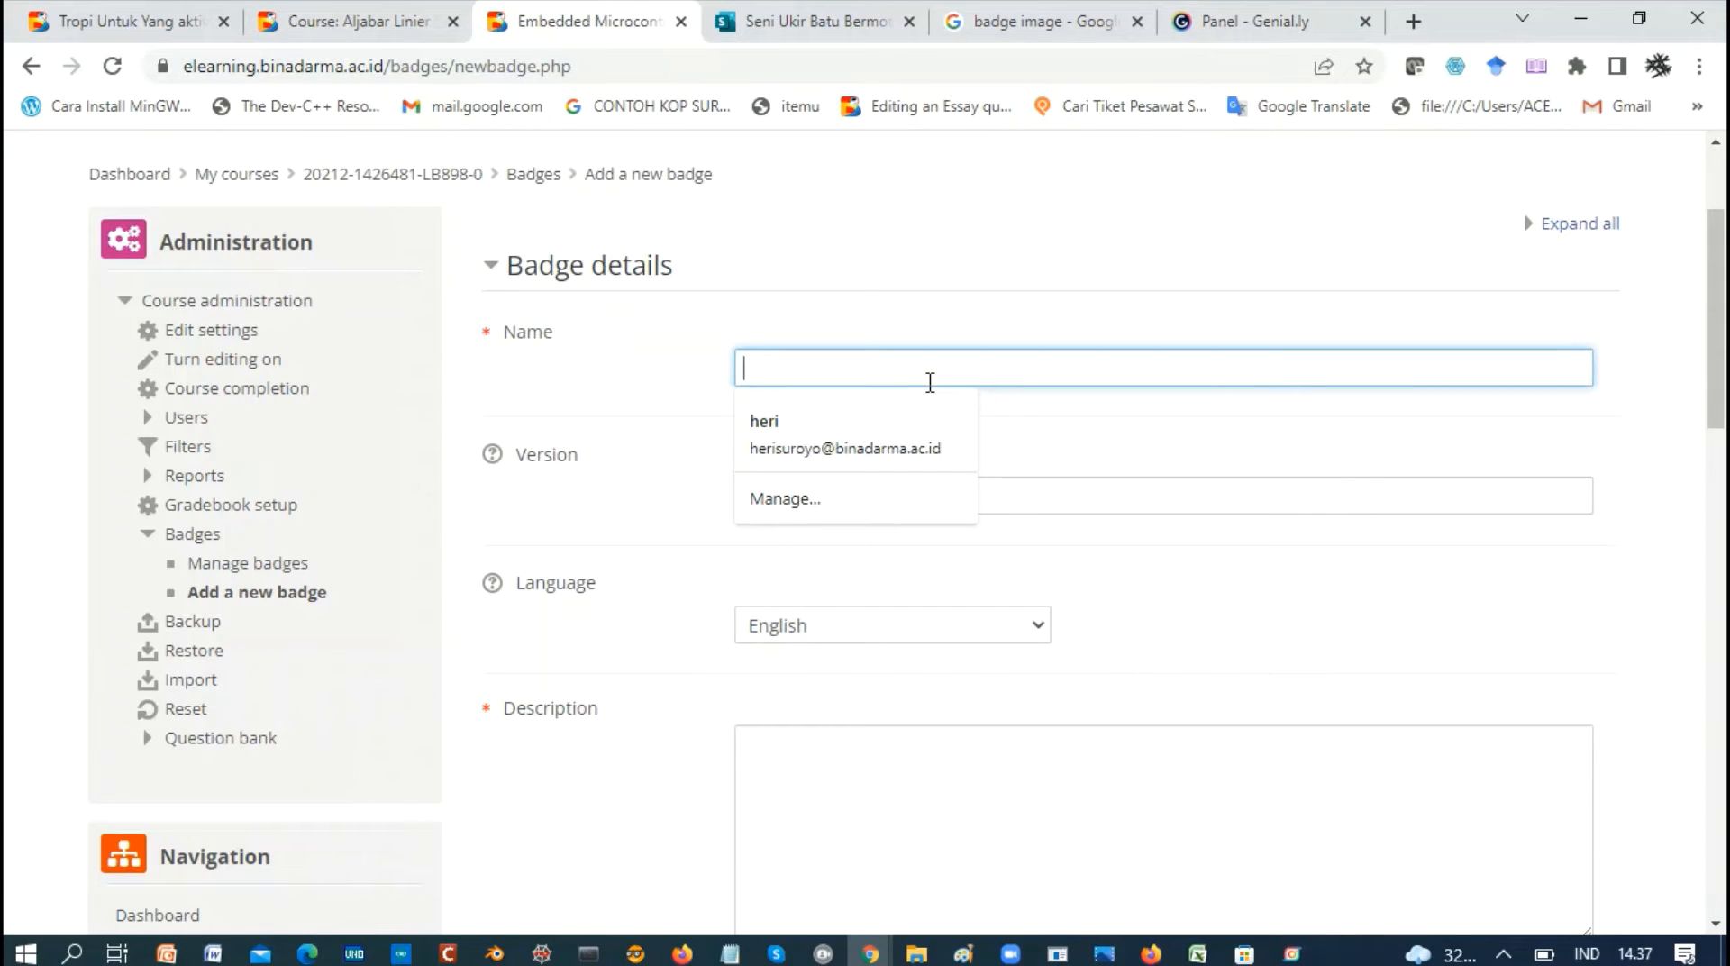
type("Piag")
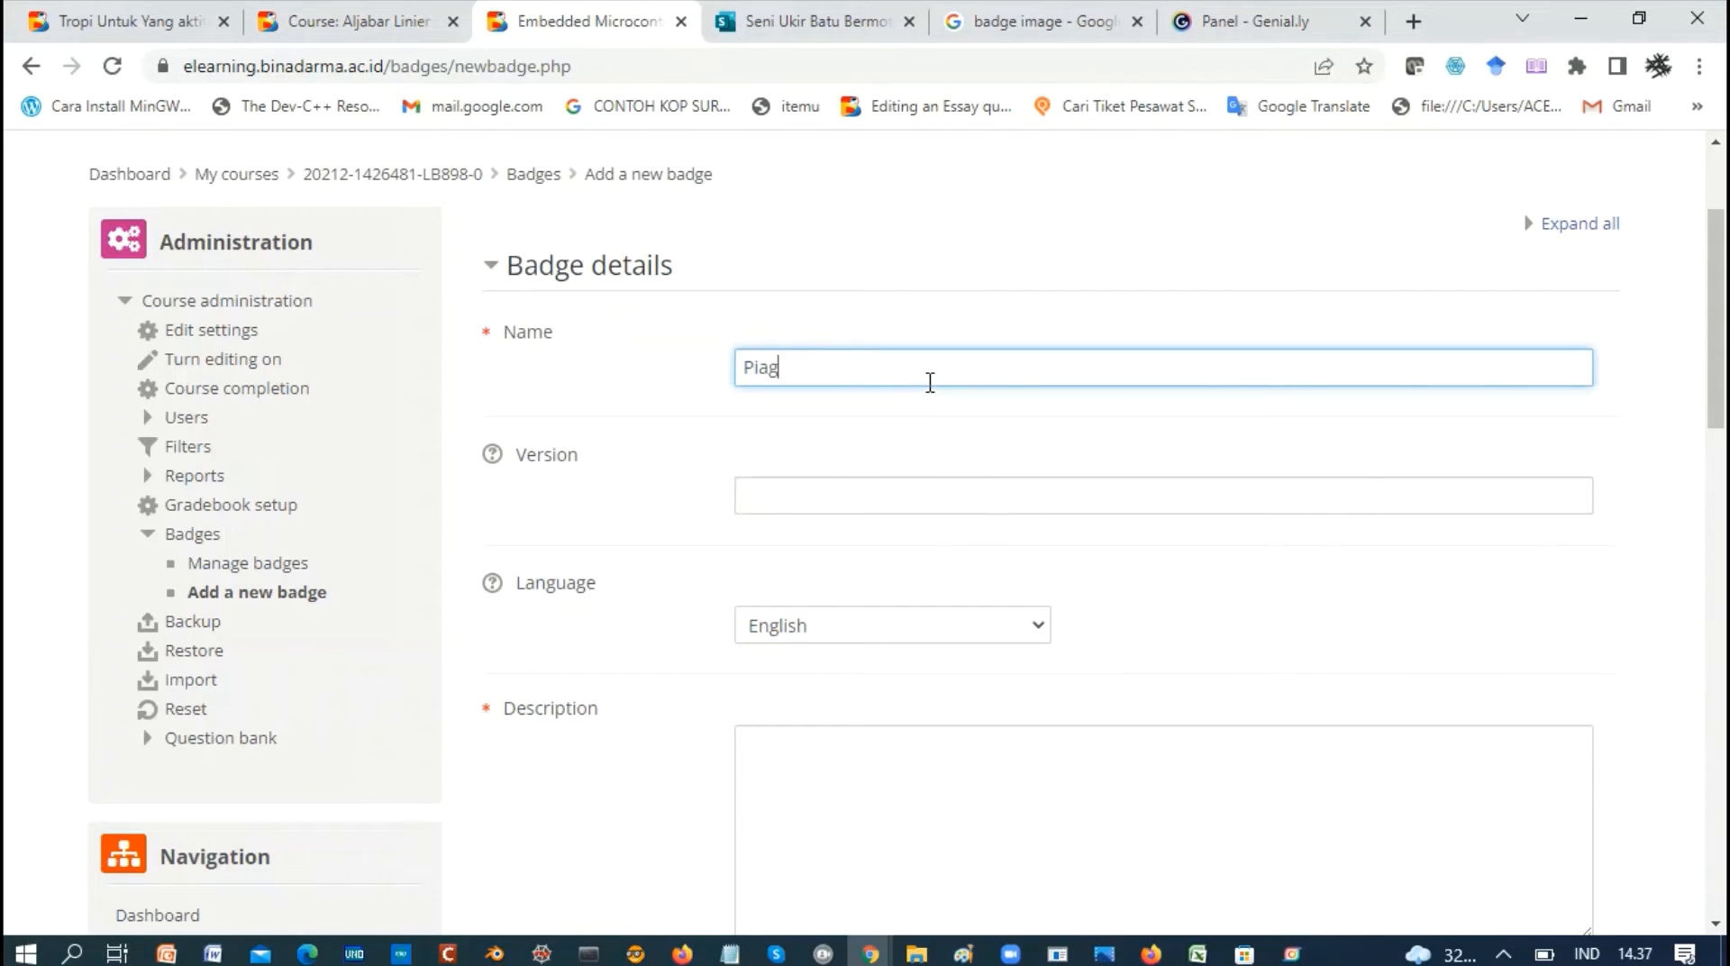
type("am 1")
- Set the badge version to "Penghargaan Untuk Mahasiswa yang telah menyelesaikan aktivitas hingga pertemuan 5"
left_click(780, 495)
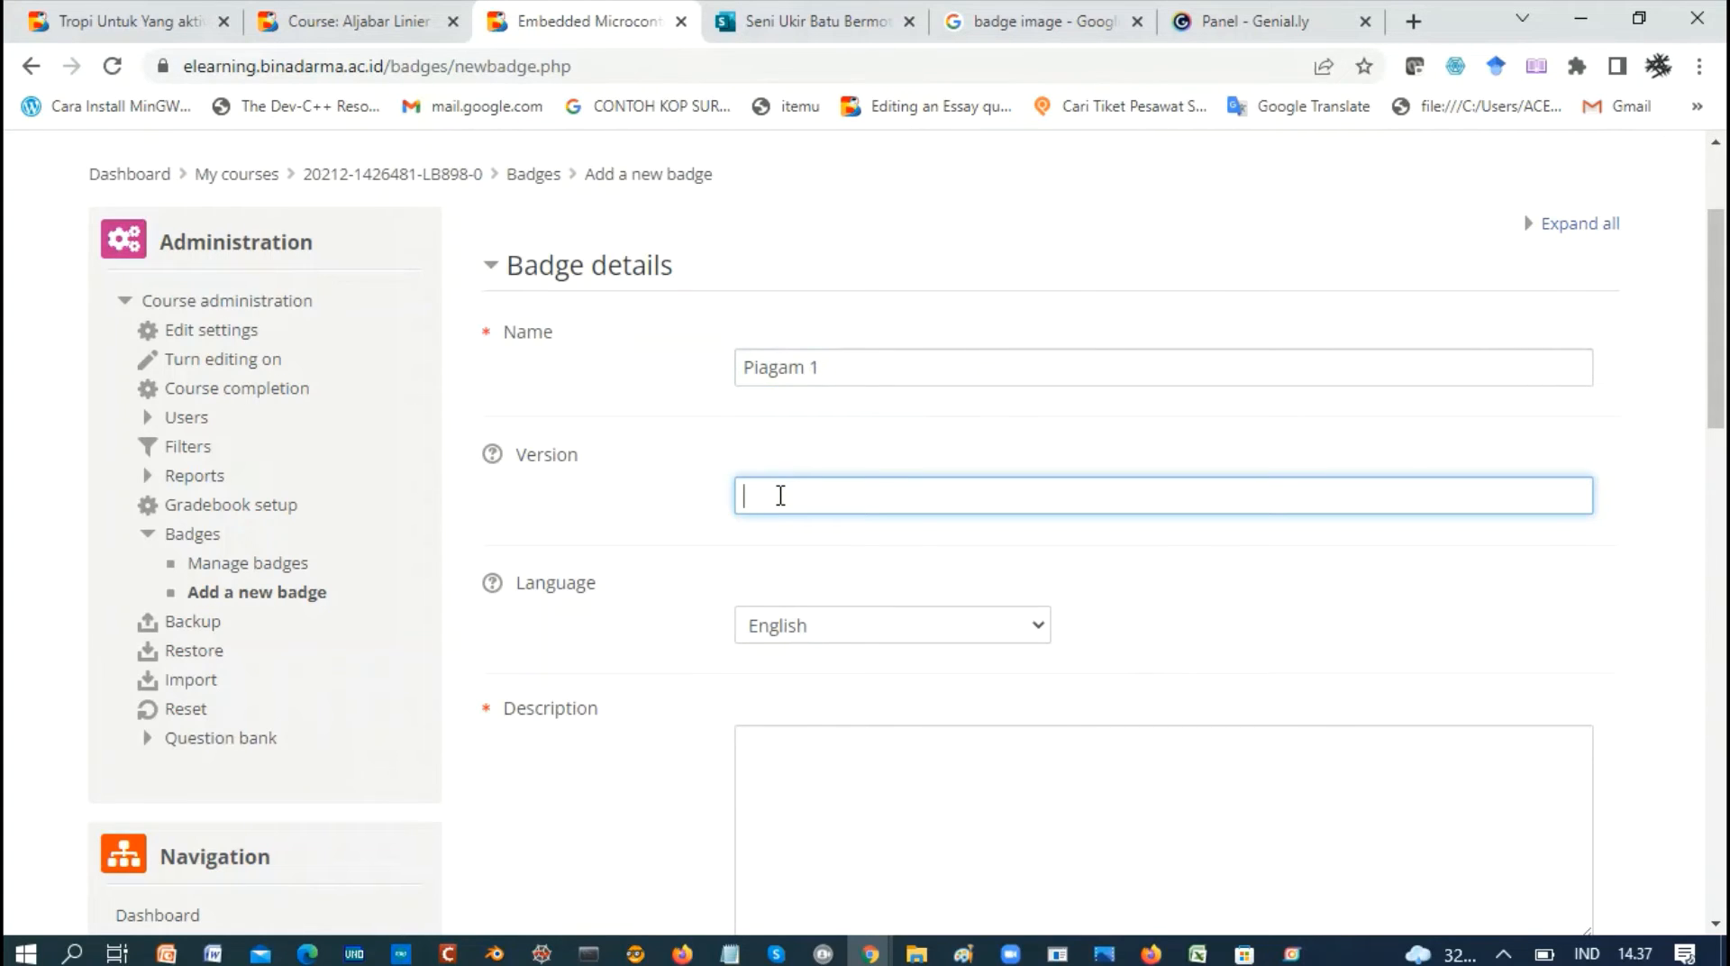
type("Penghargaan")
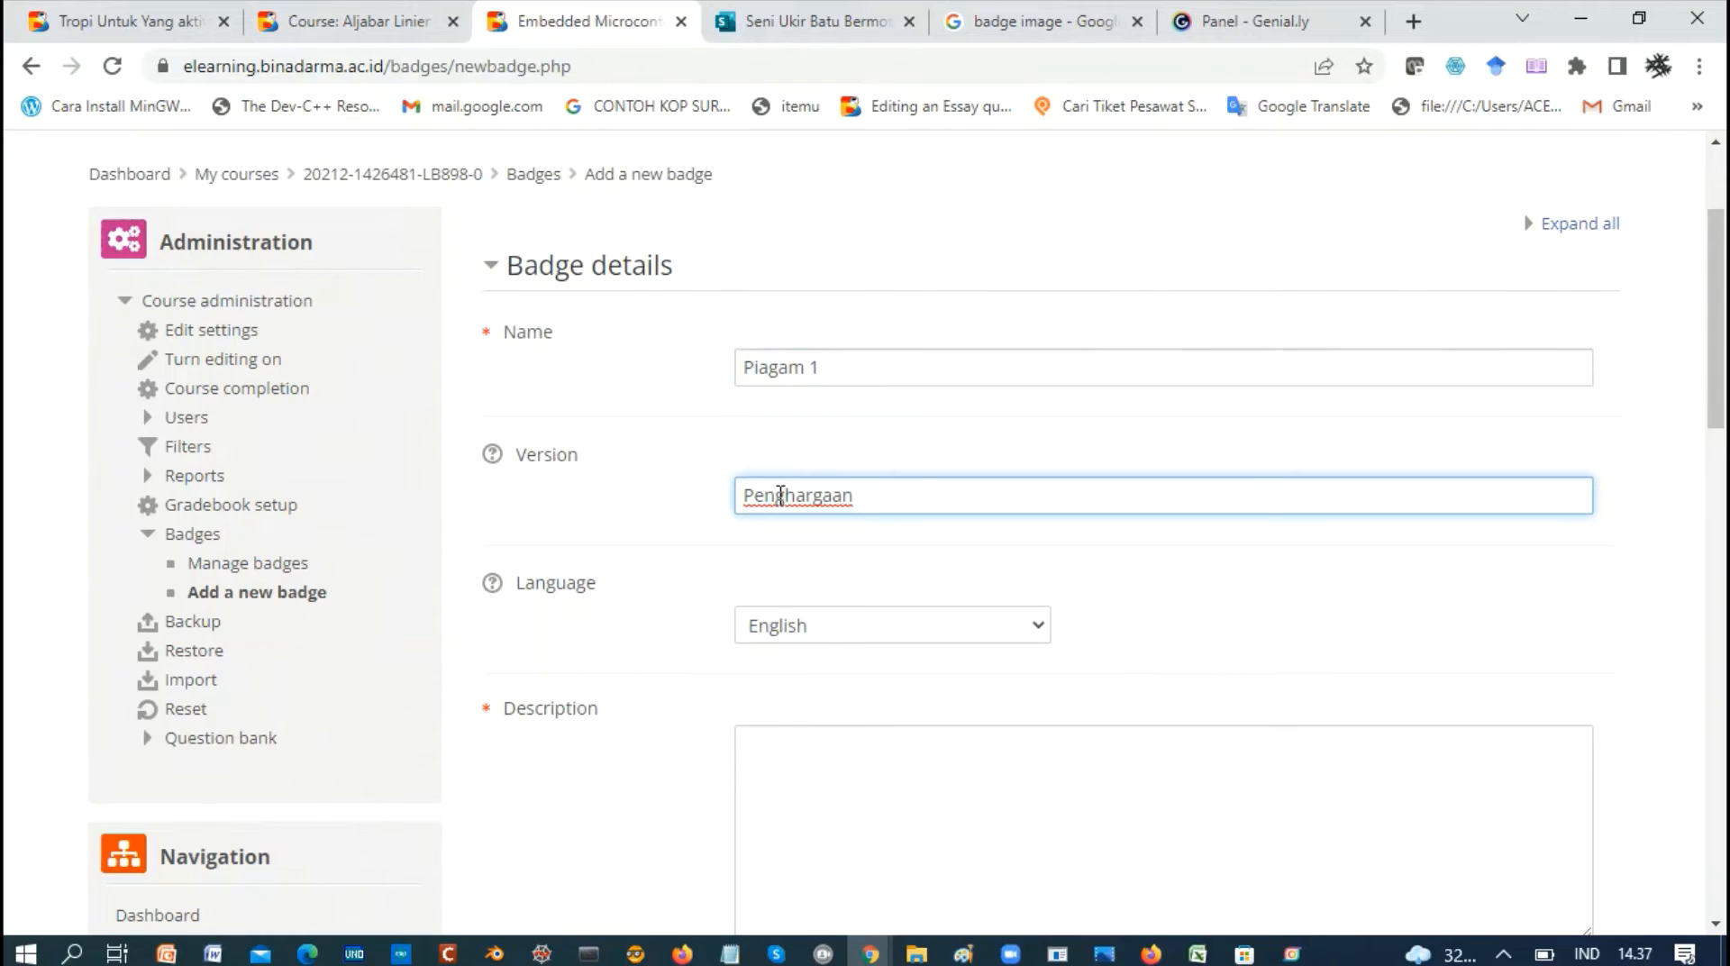
type(" Untuk Mahasiswa yang ")
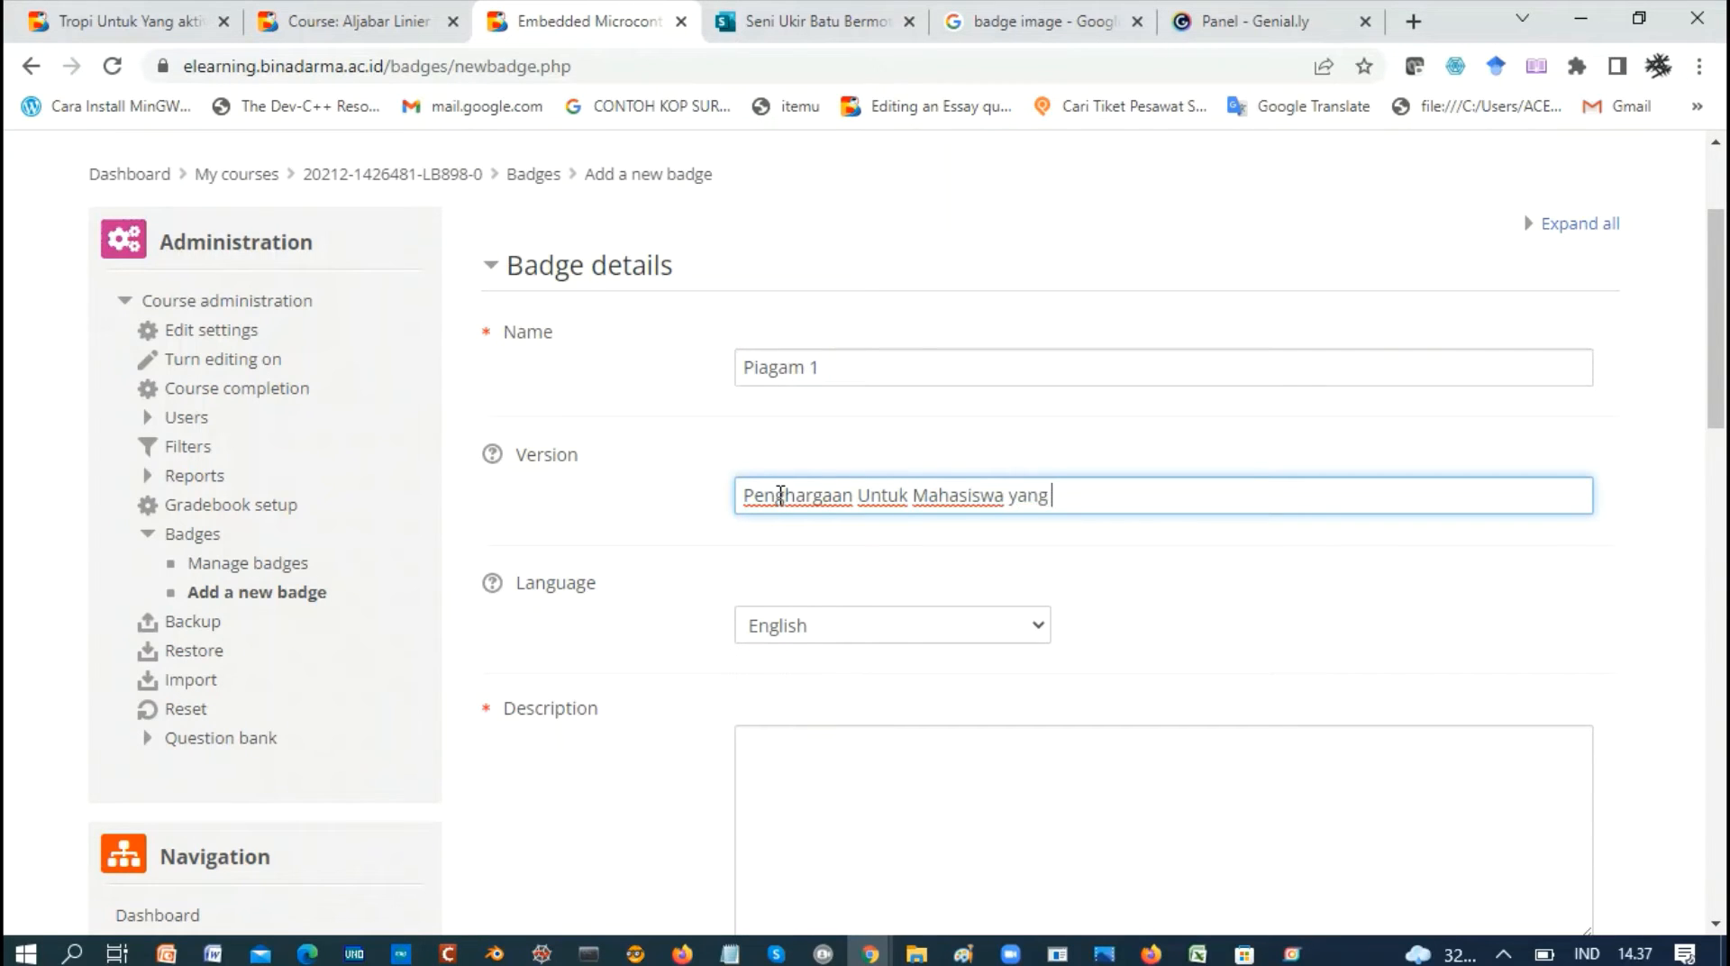
type("telah menyelesaikan ")
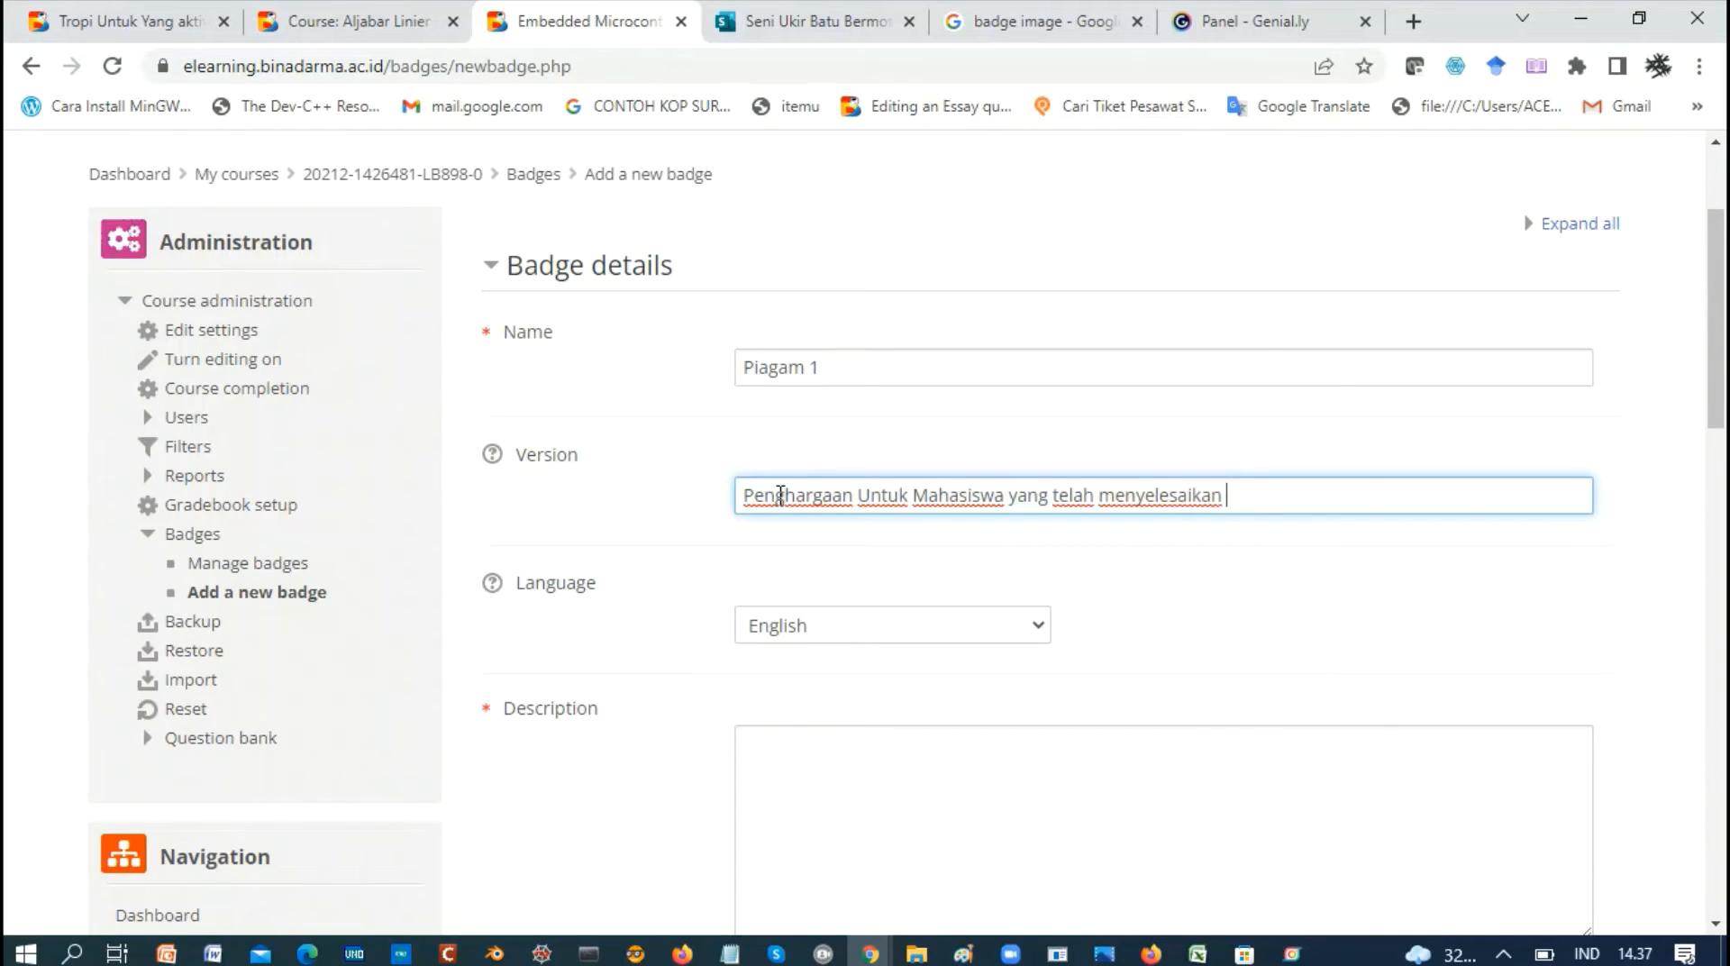
type("aktivitas hingga ")
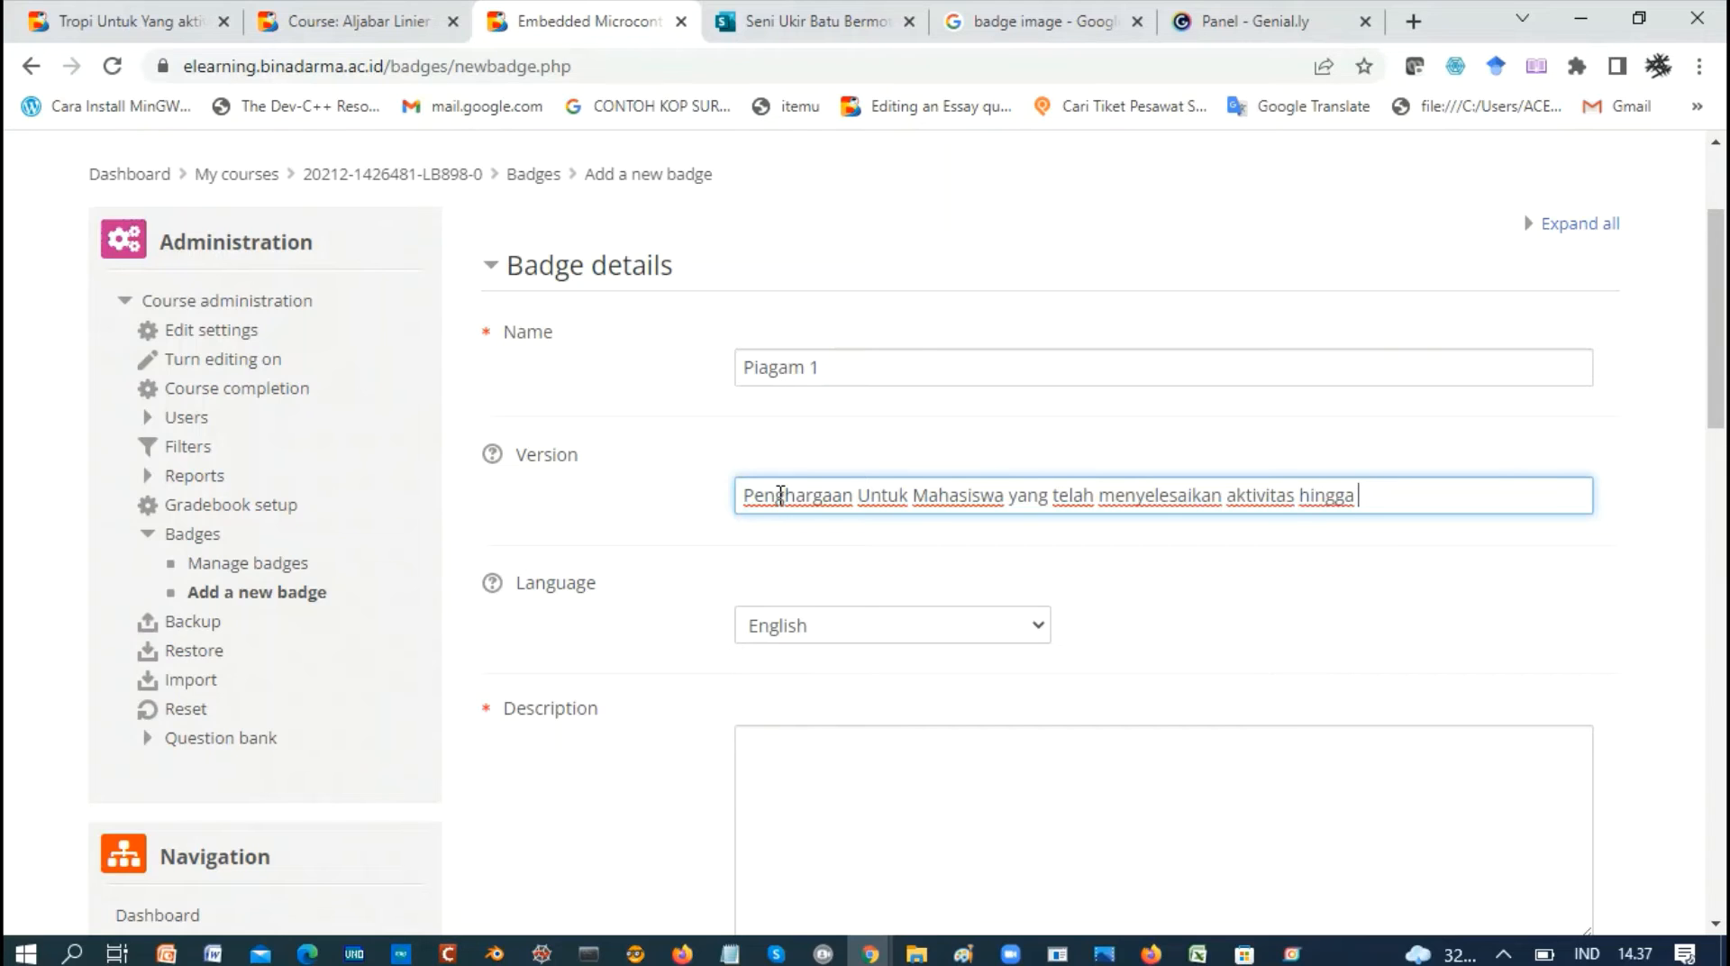
type("pertemuan")
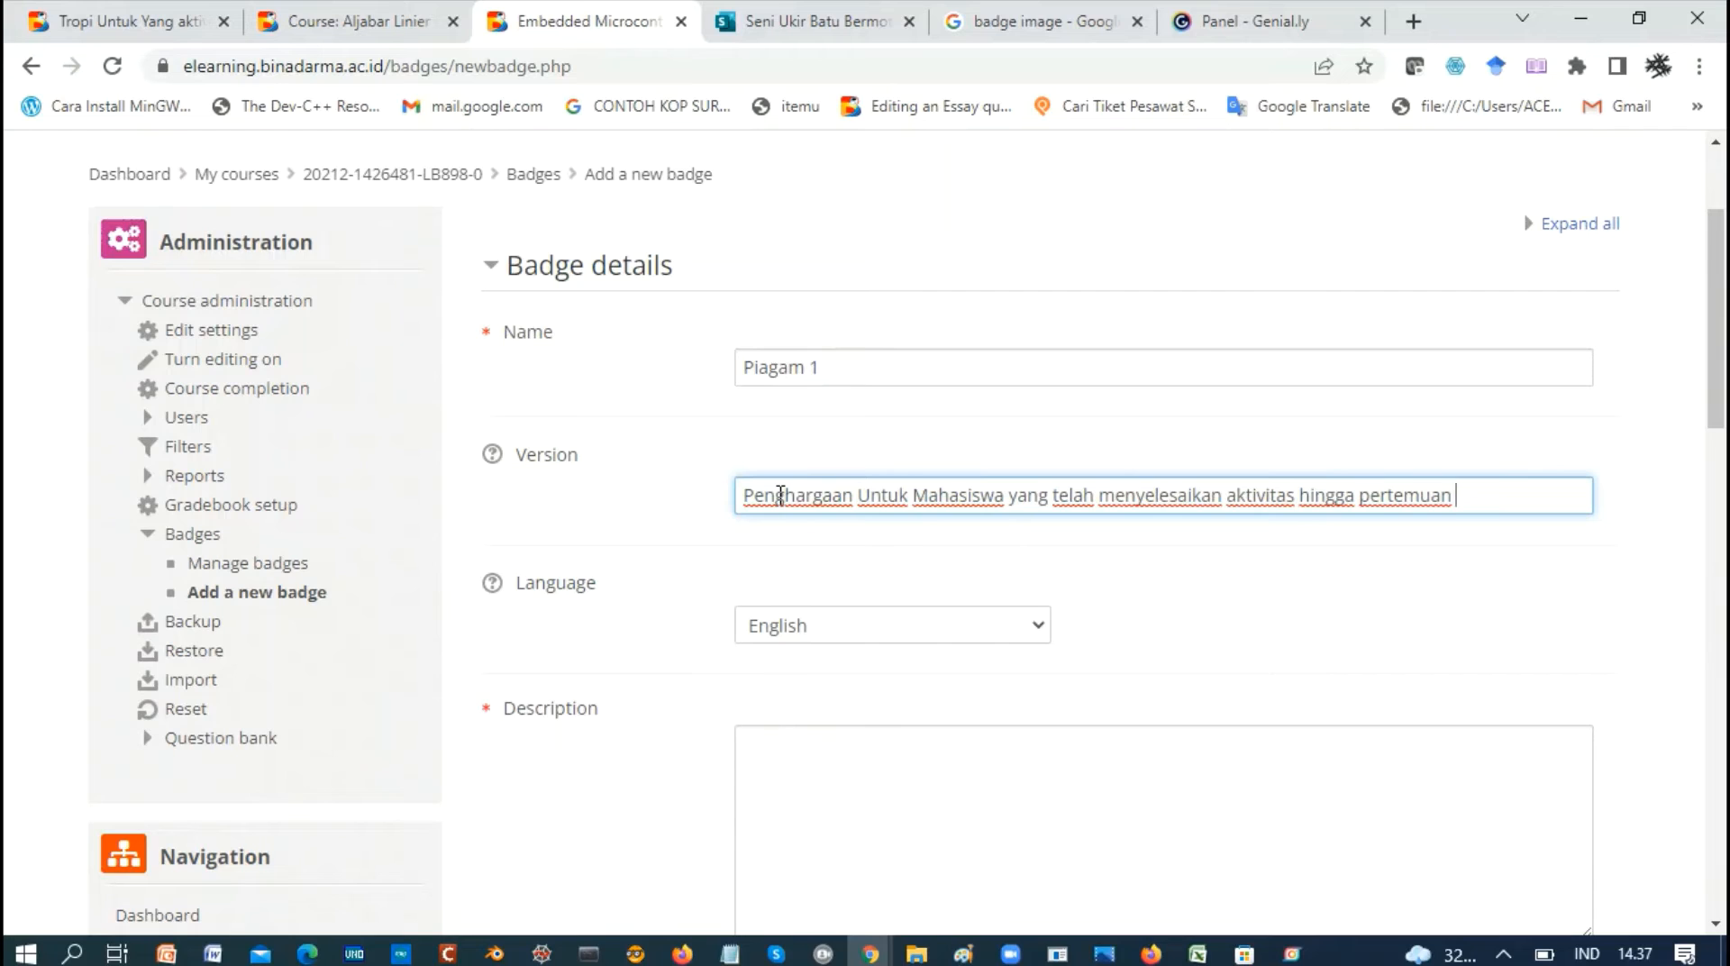
type(" 5")
- Set the badge language to Indonesian
left_click(980, 630)
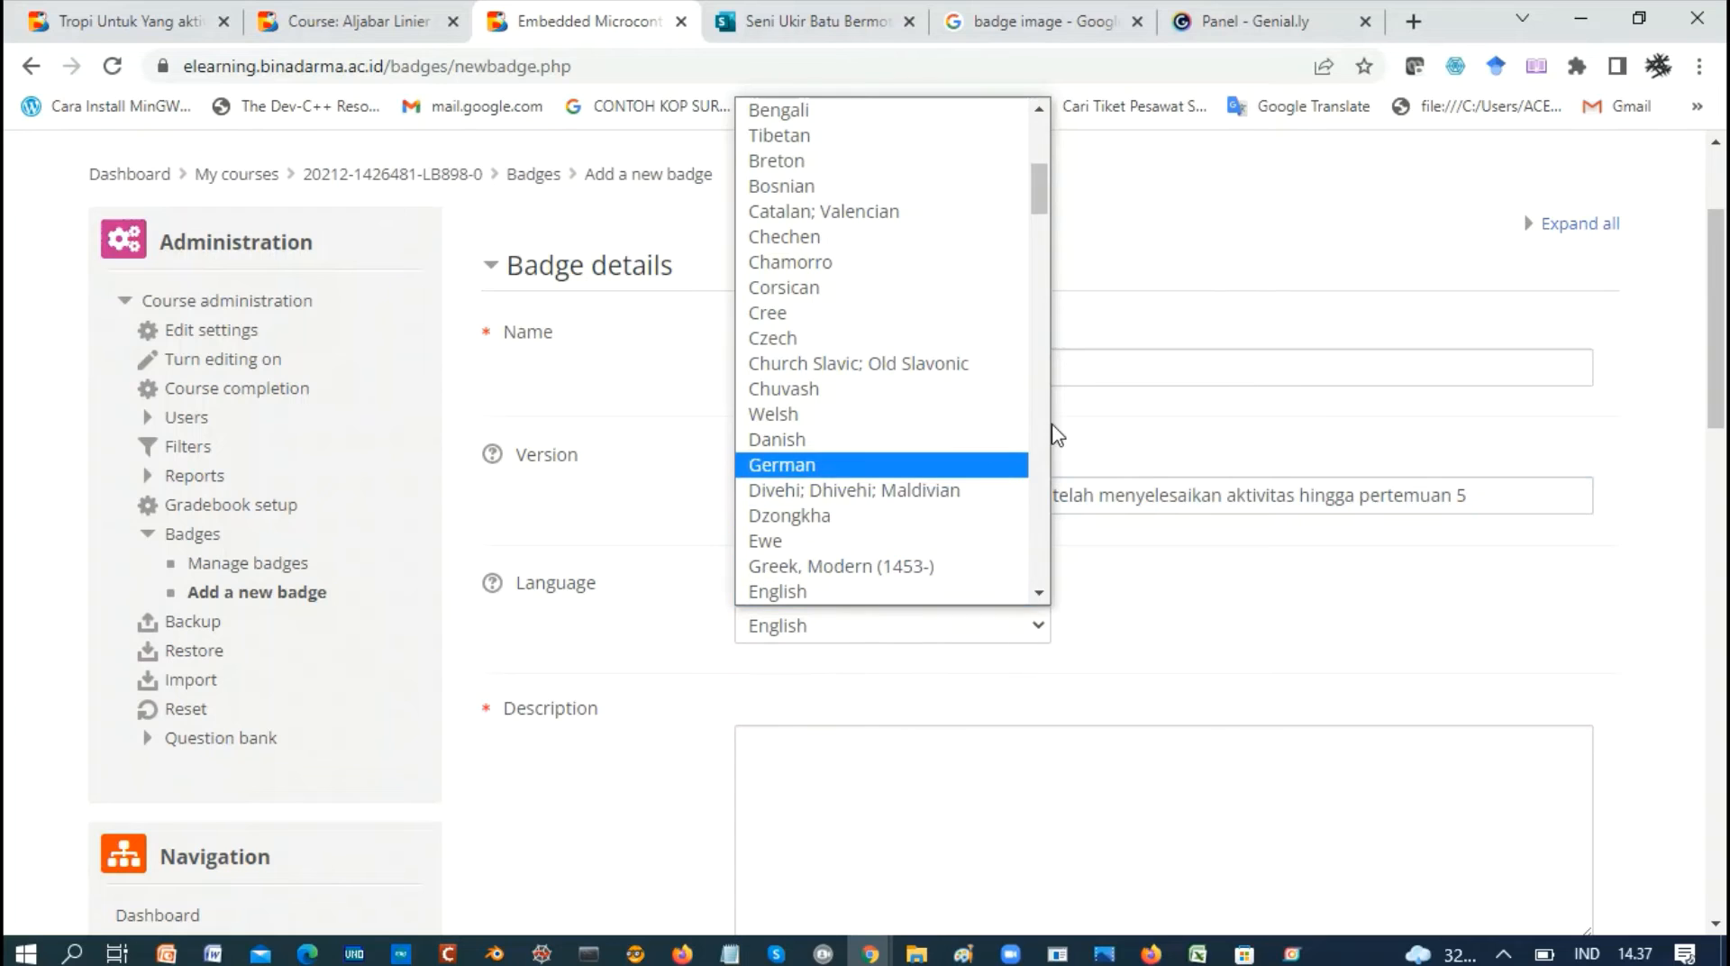
scroll(1036, 436, "down", 5)
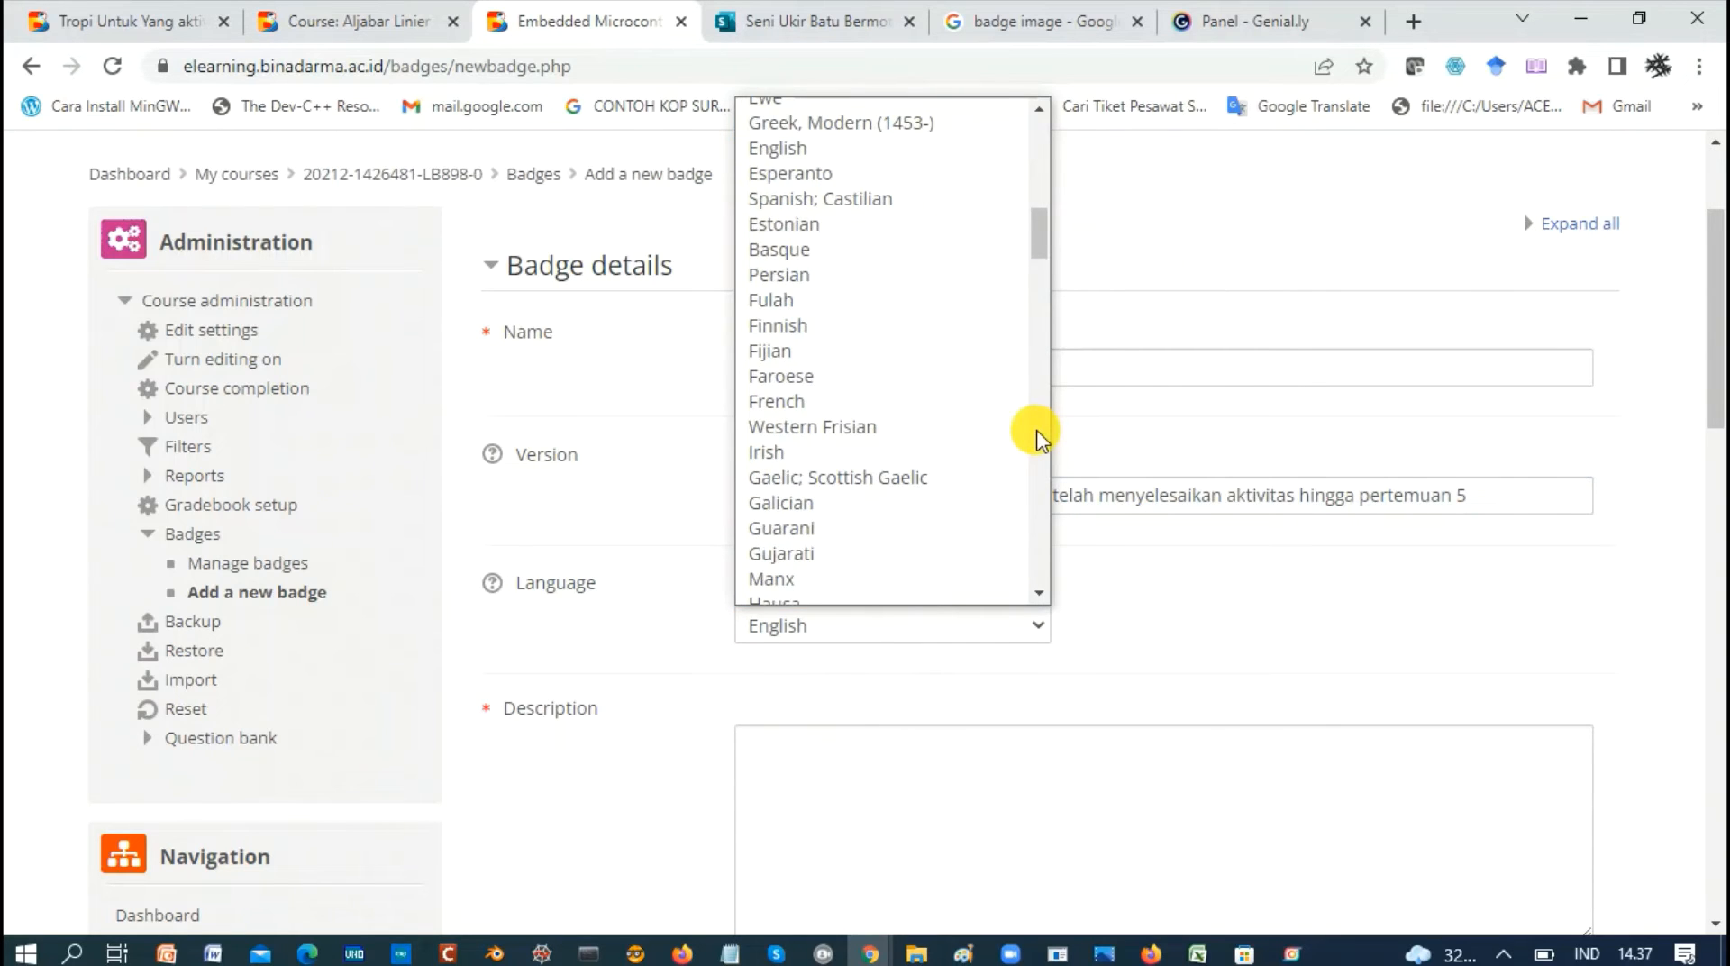
scroll(1036, 436, "down", 5)
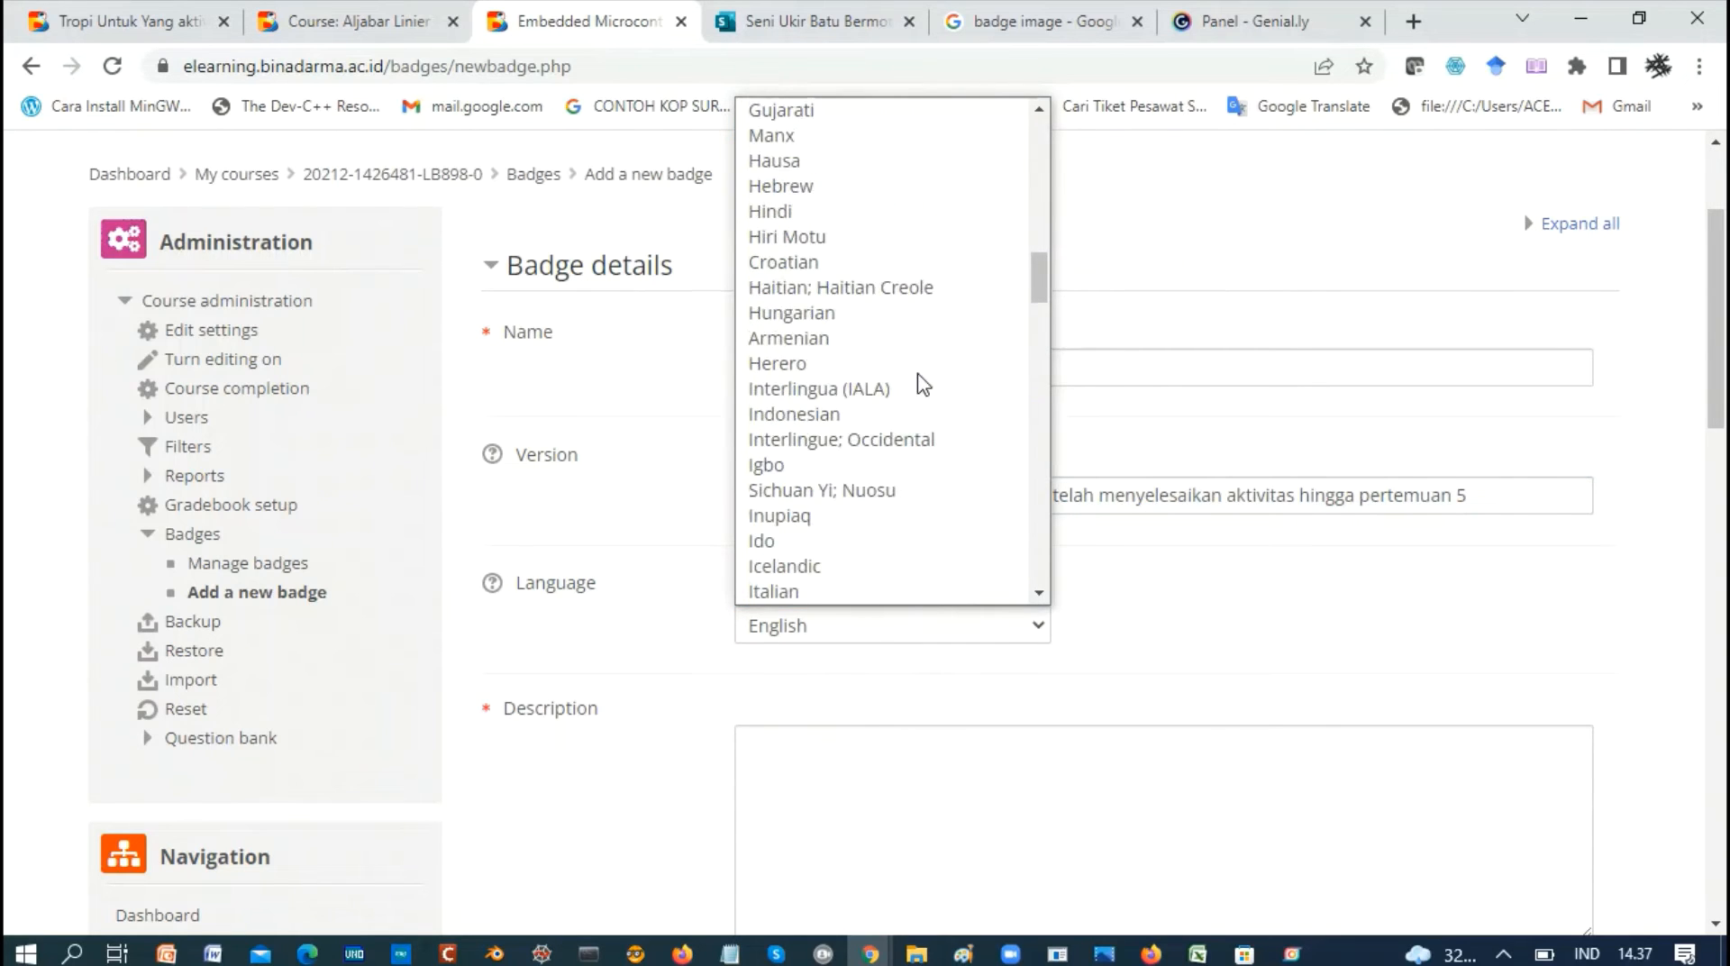
left_click(811, 413)
- Enter the badge description "Selamat kepada mahasiswa dikelas ini Aljabar Linear karena telah menyelesaikan seluruh aktivitas elearning hingga topik 5."
left_click(838, 771)
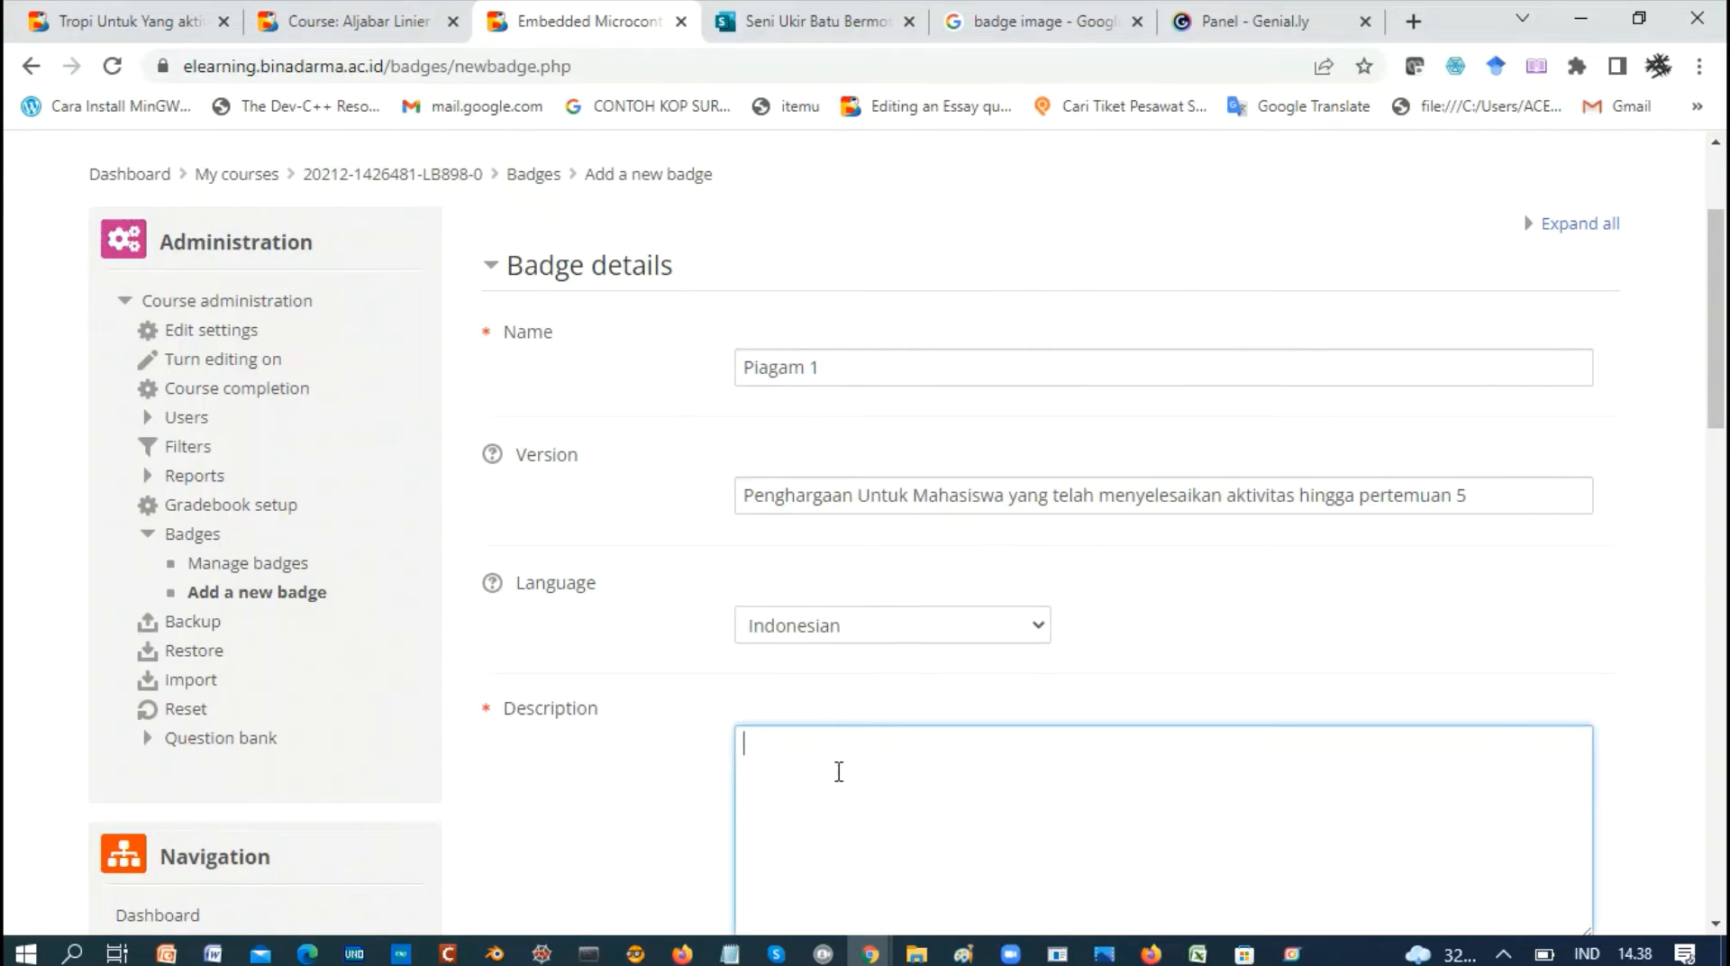
left_click_drag(1715, 364, 1699, 475)
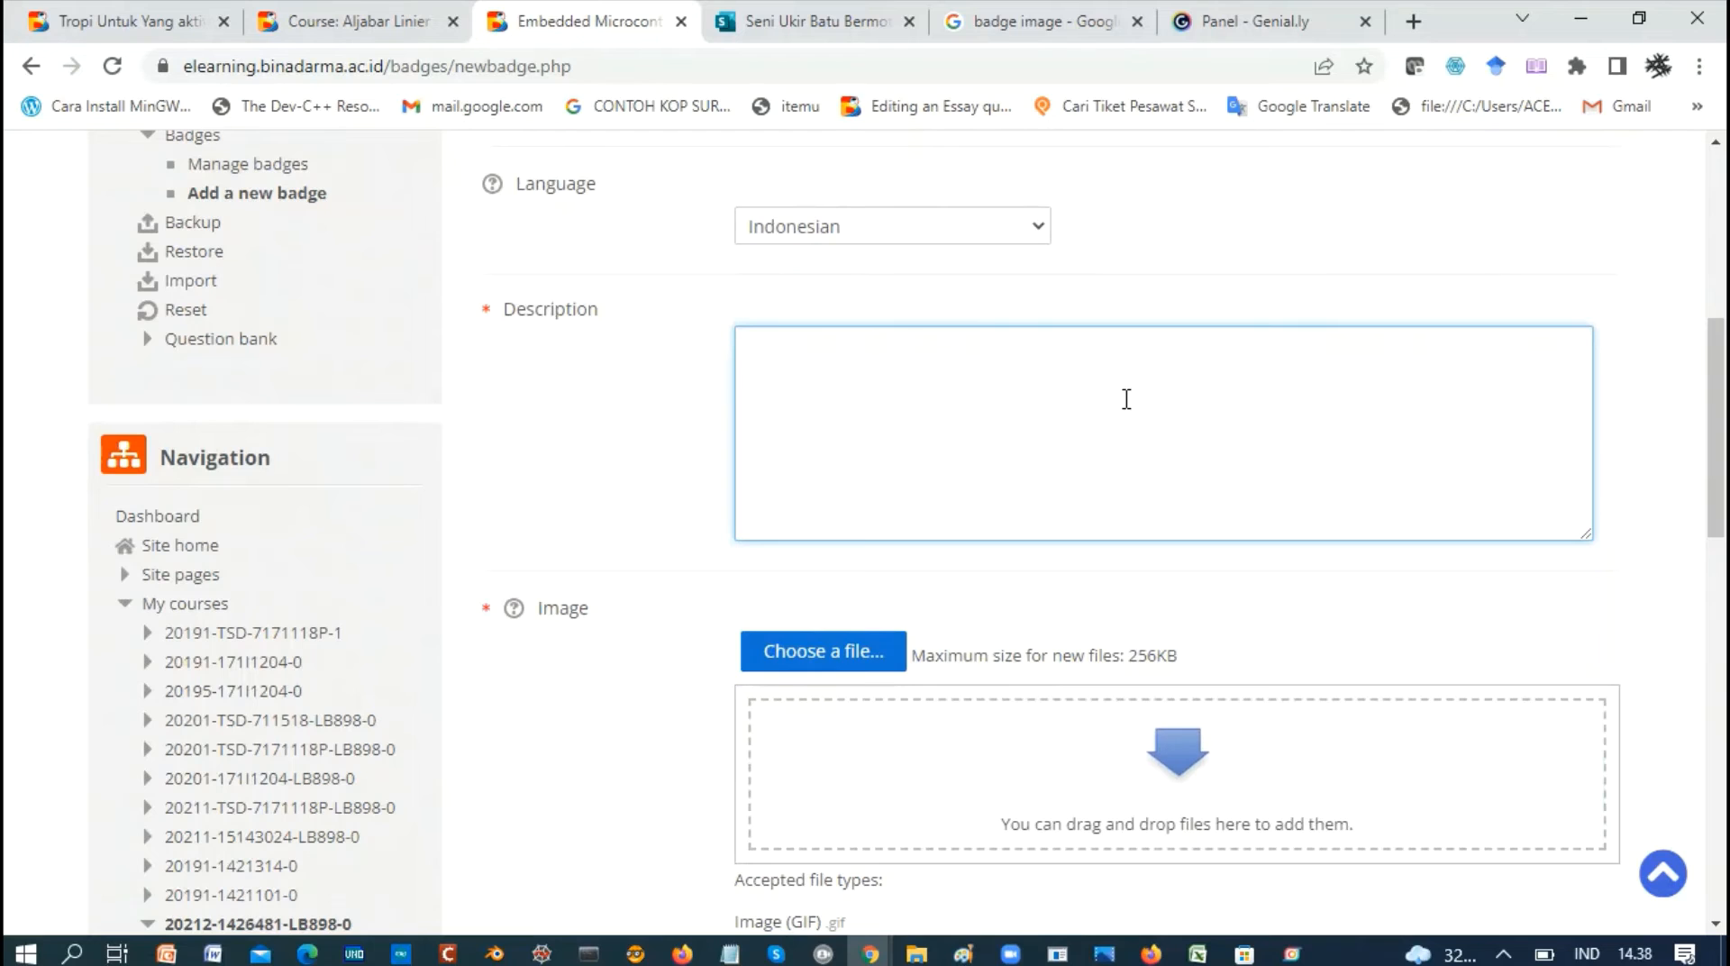
type("Selamat kepada")
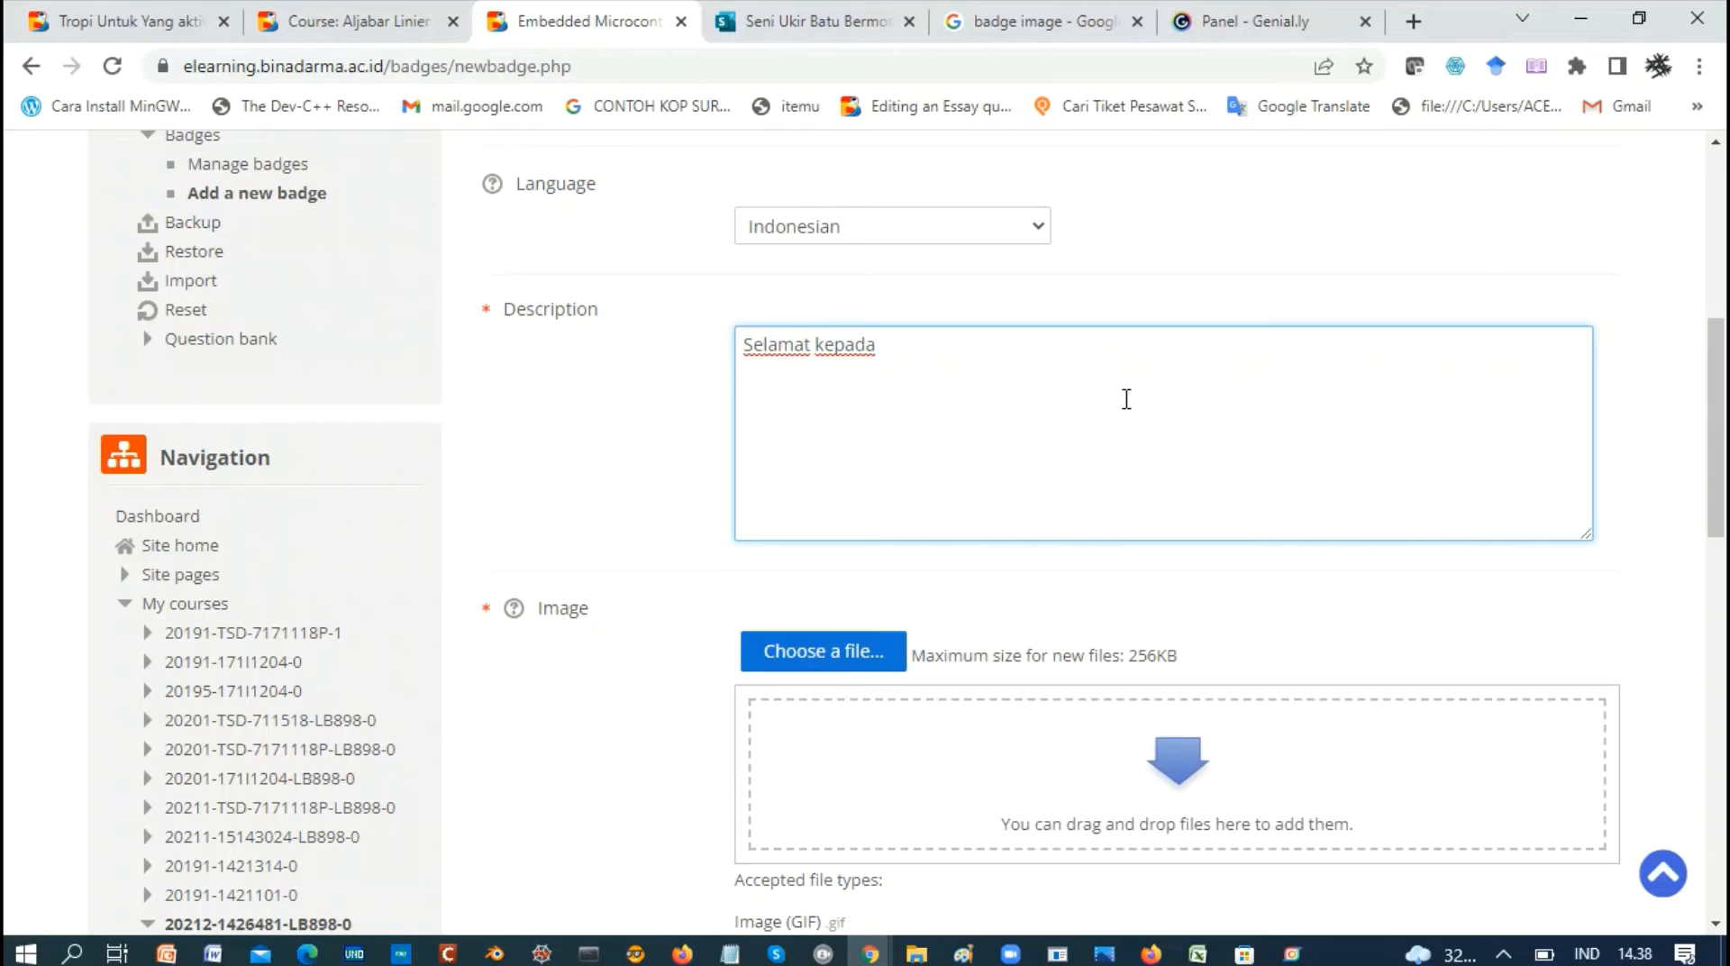
type(" mahasiswa dikelas ini")
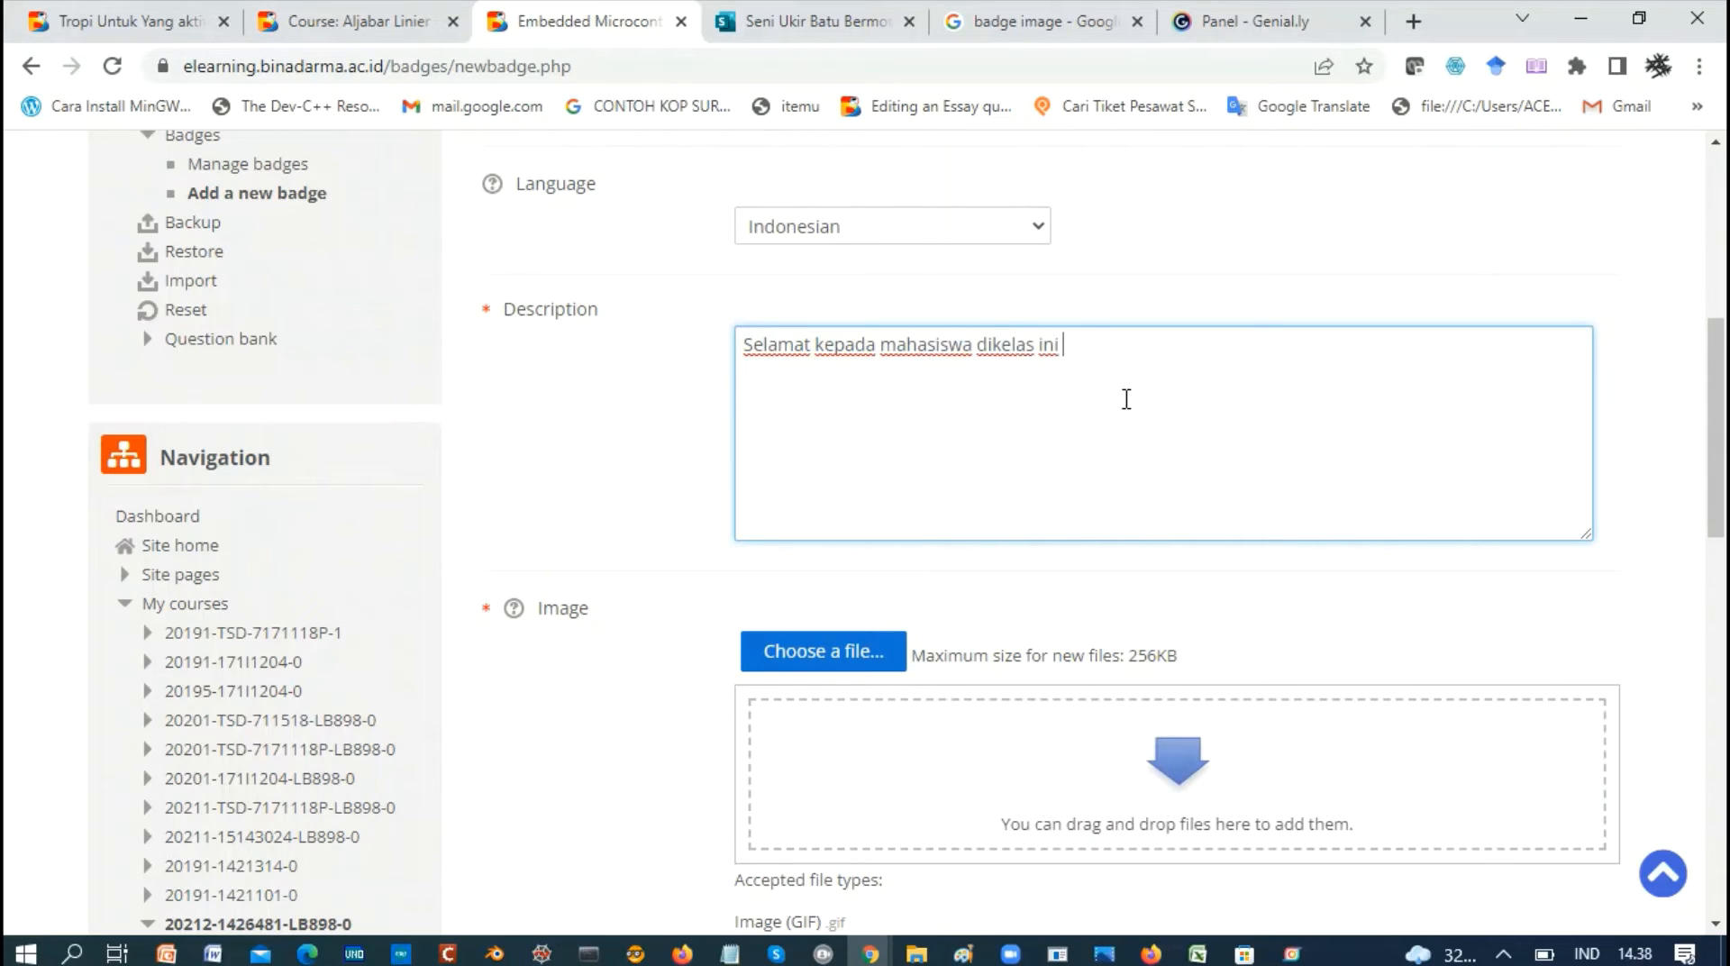
type("Aljabar Linear")
type("karena ")
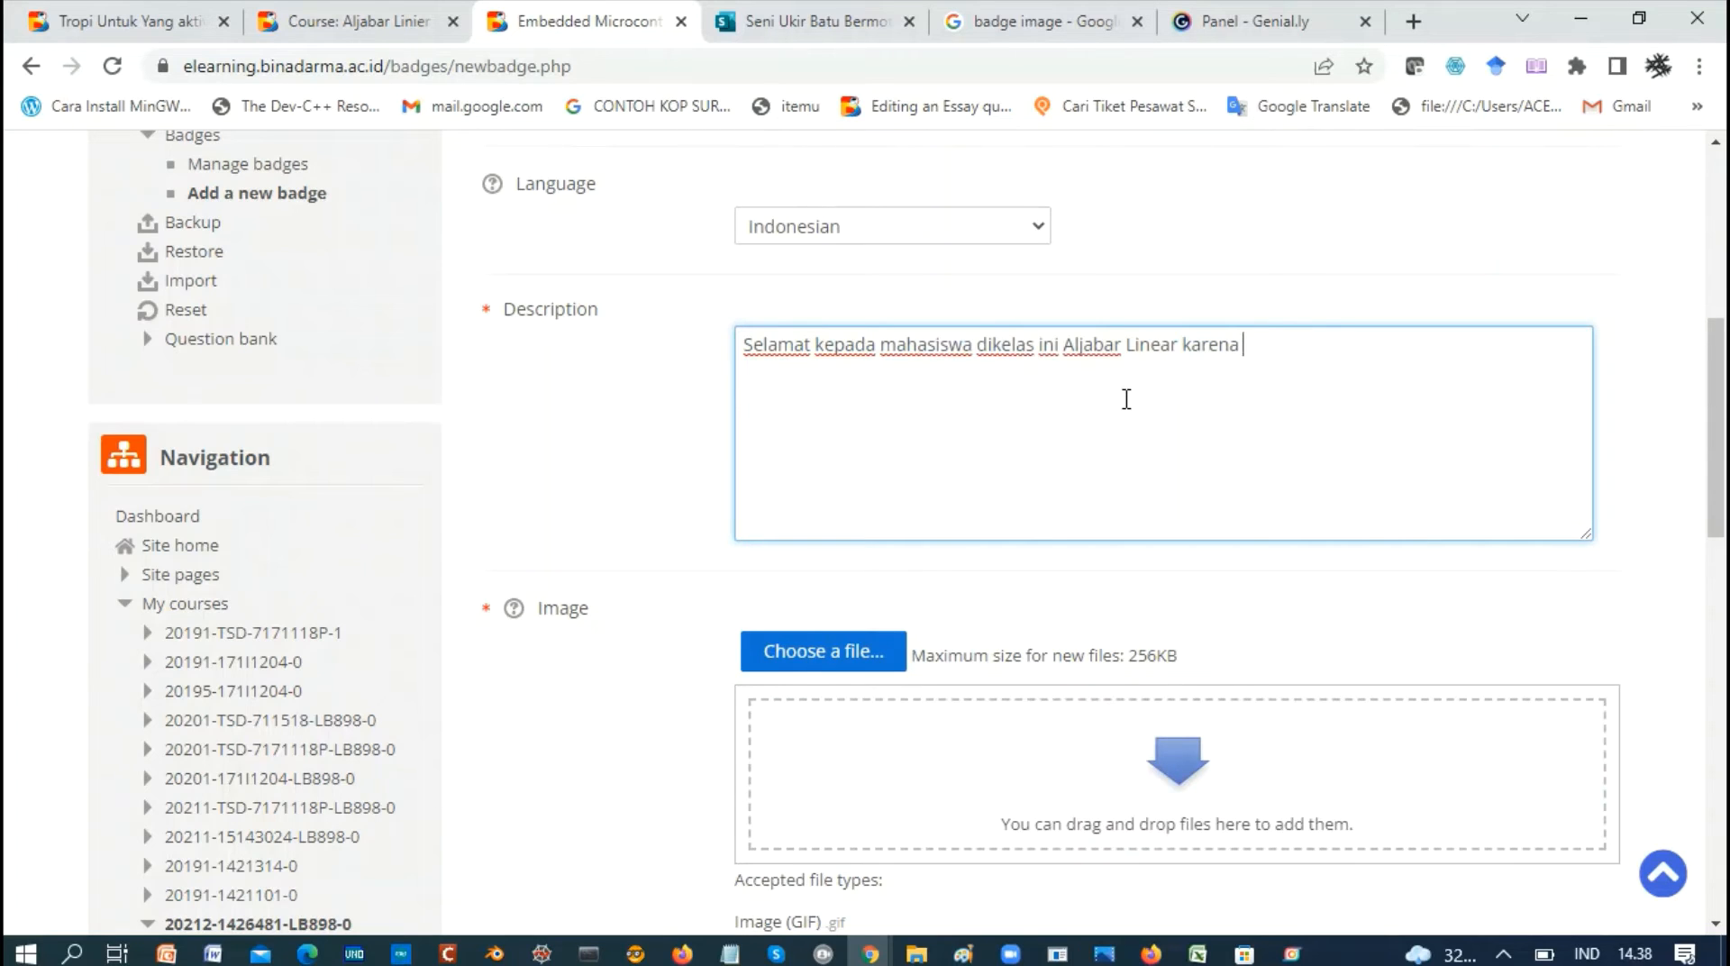
type("telah menyelesaik")
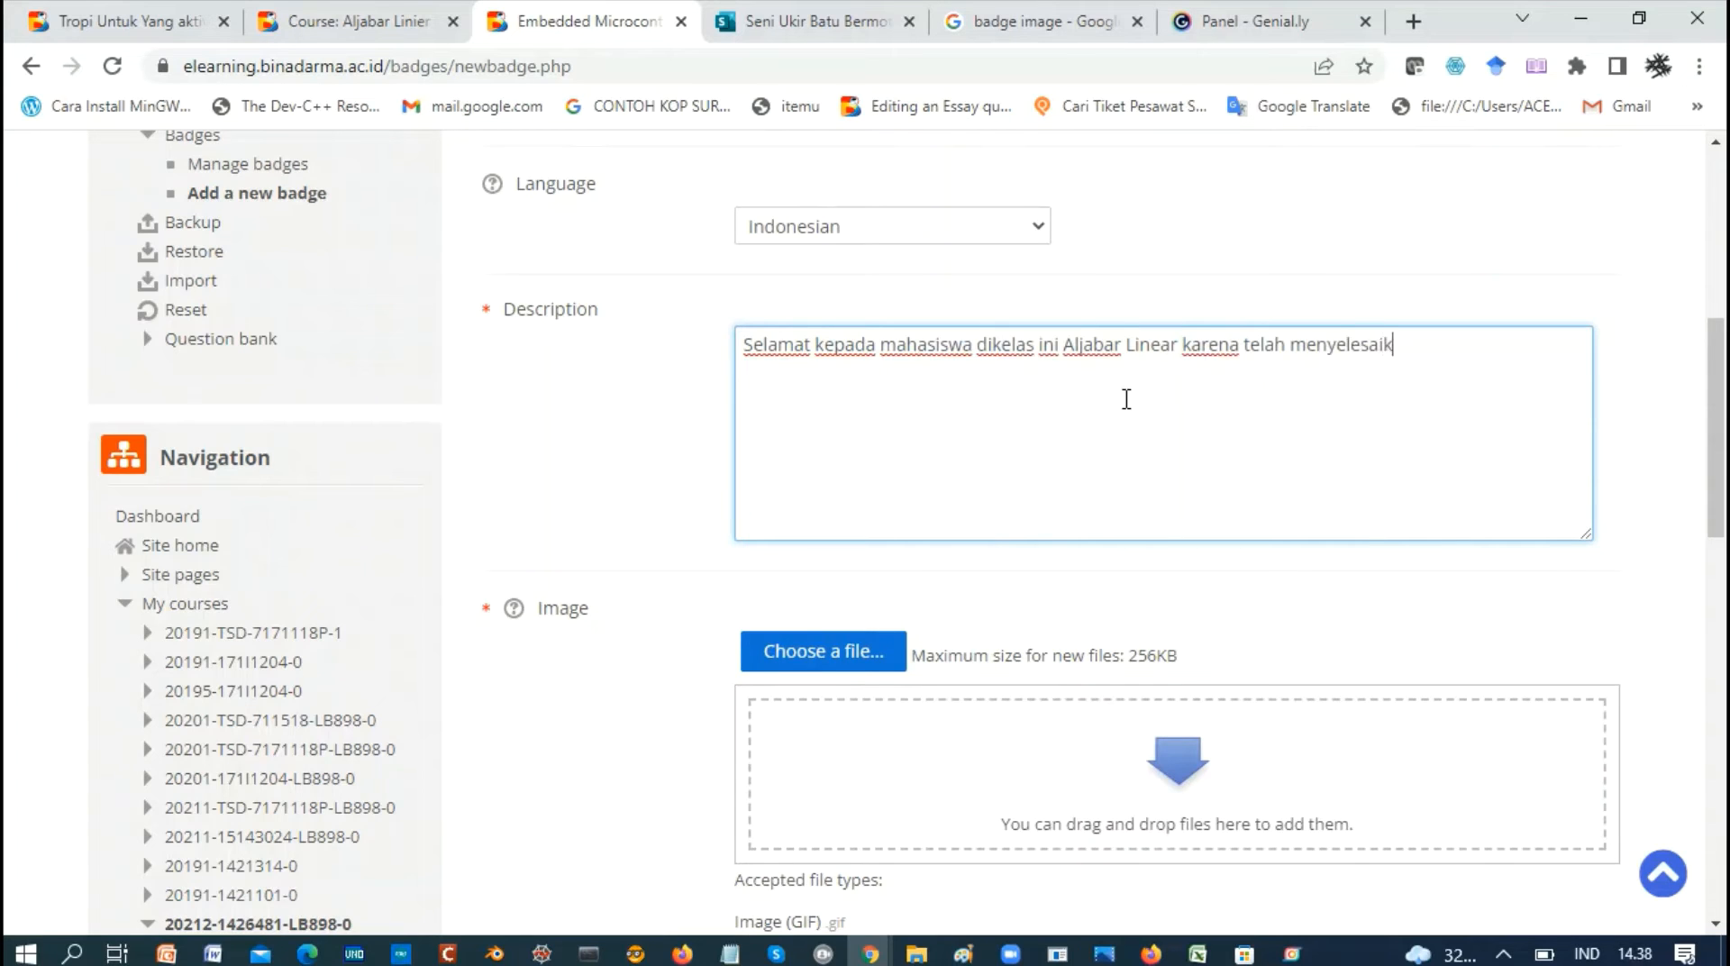
type("an seluruh aktivi")
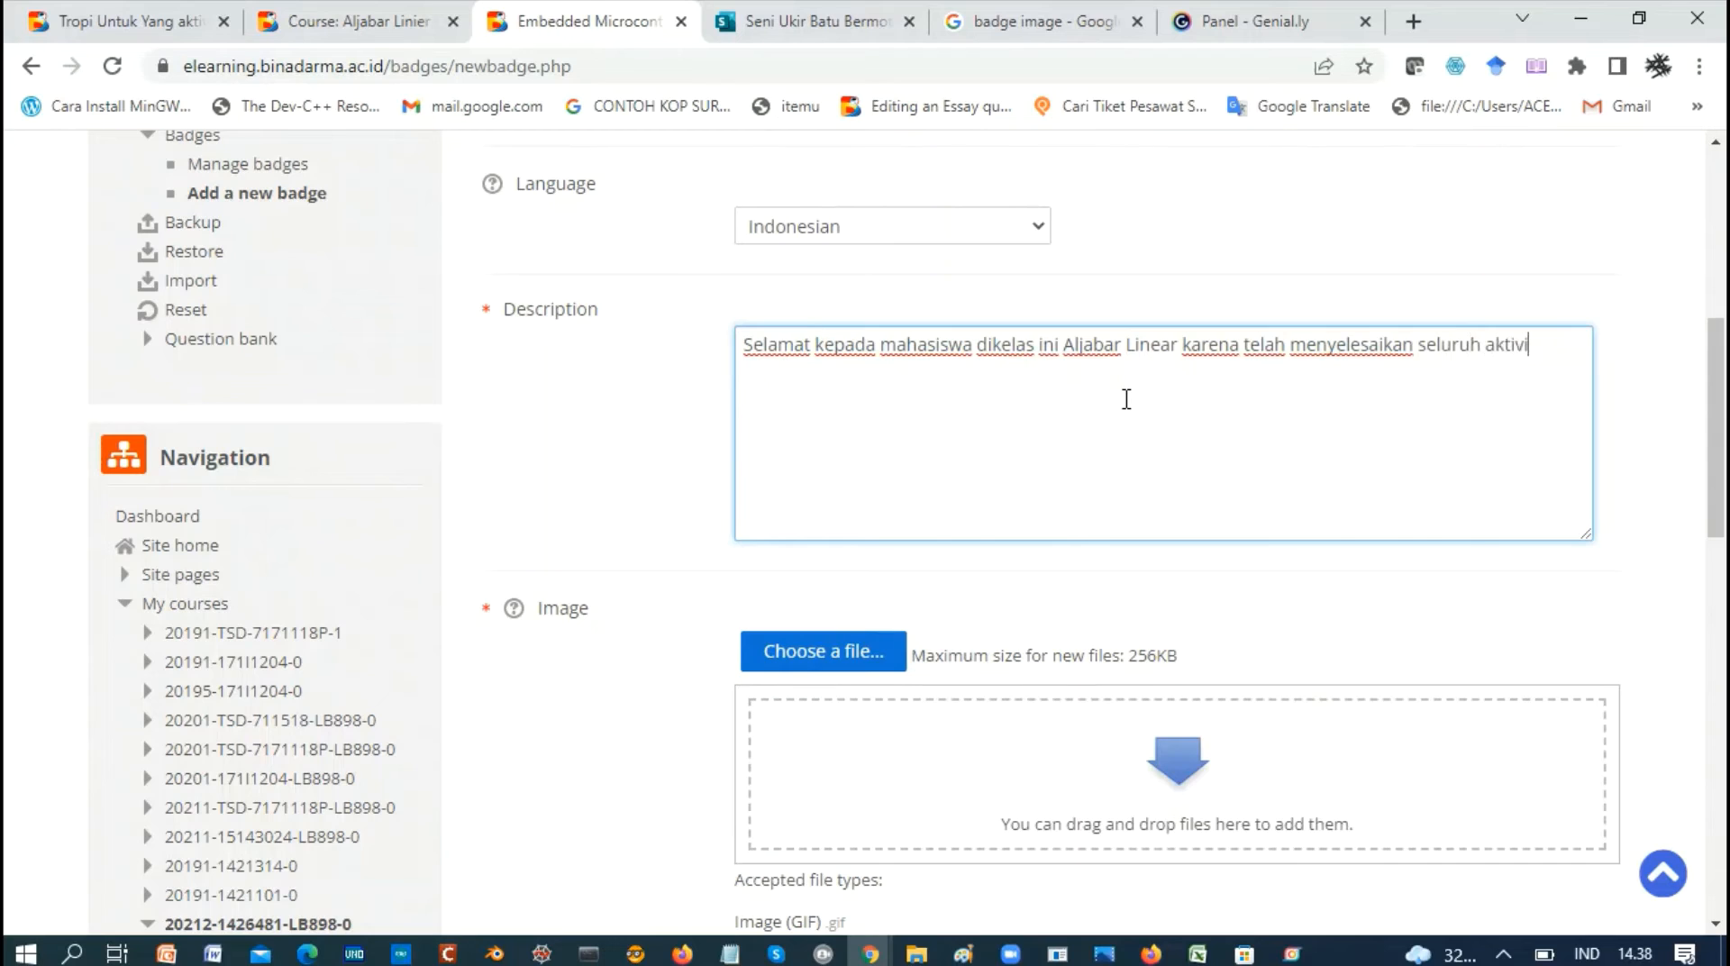
type("tas elearning hingga ")
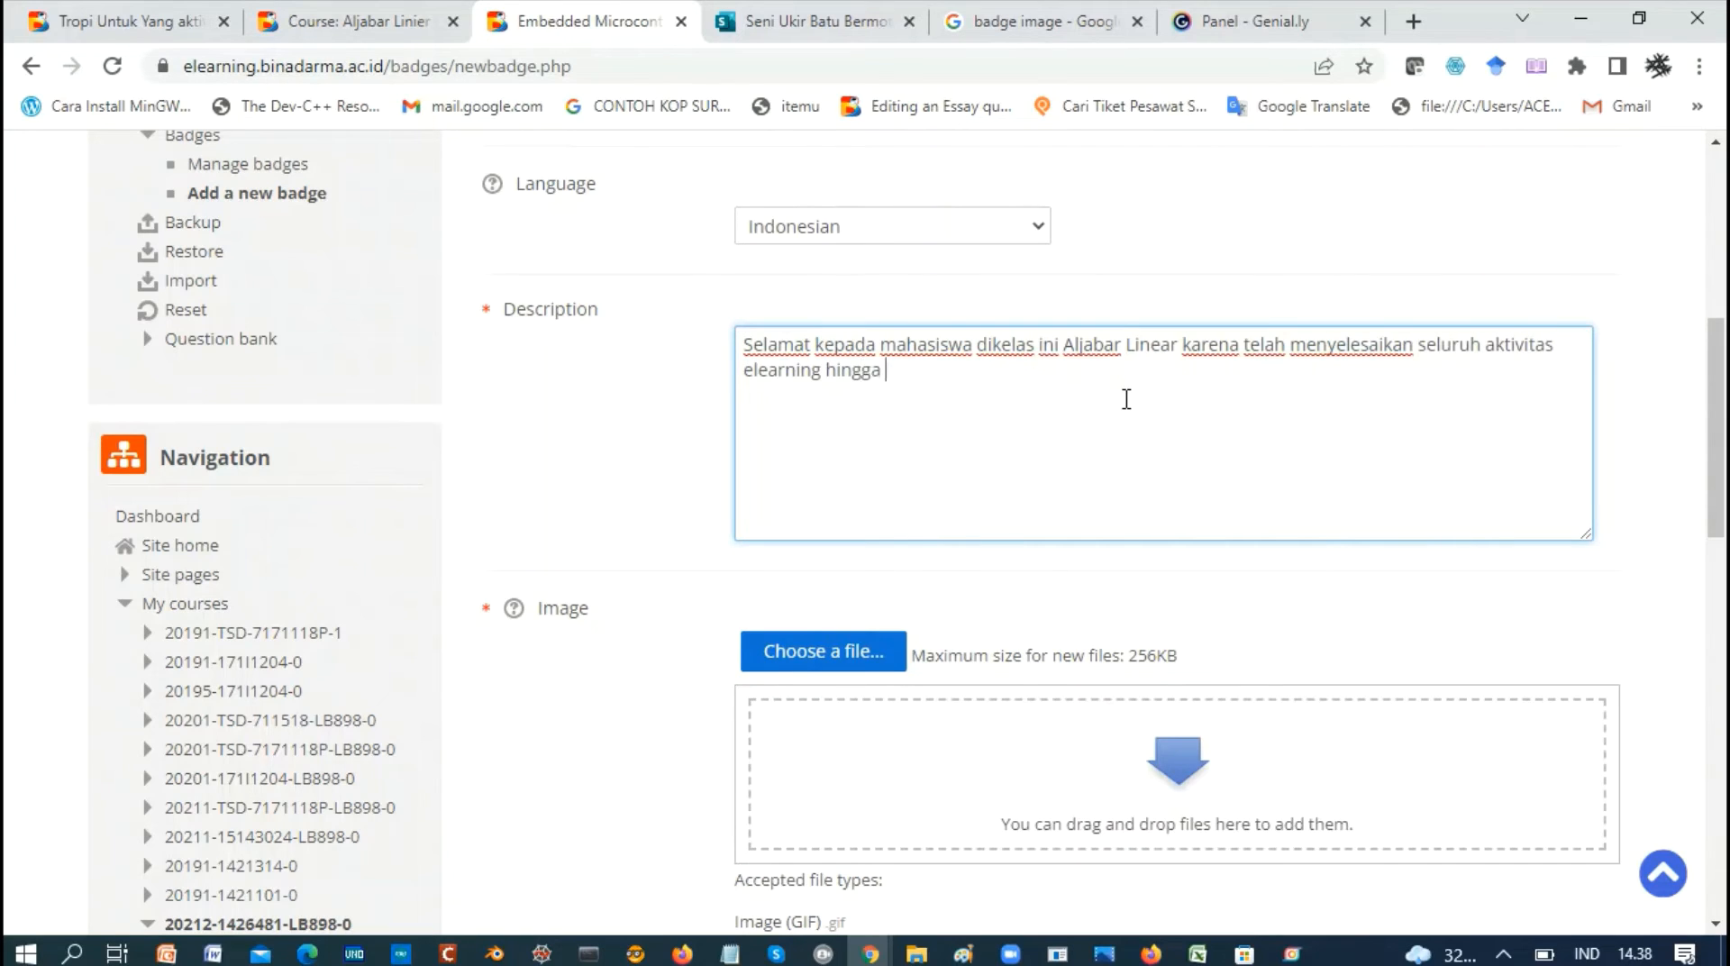
type("topik 5.")
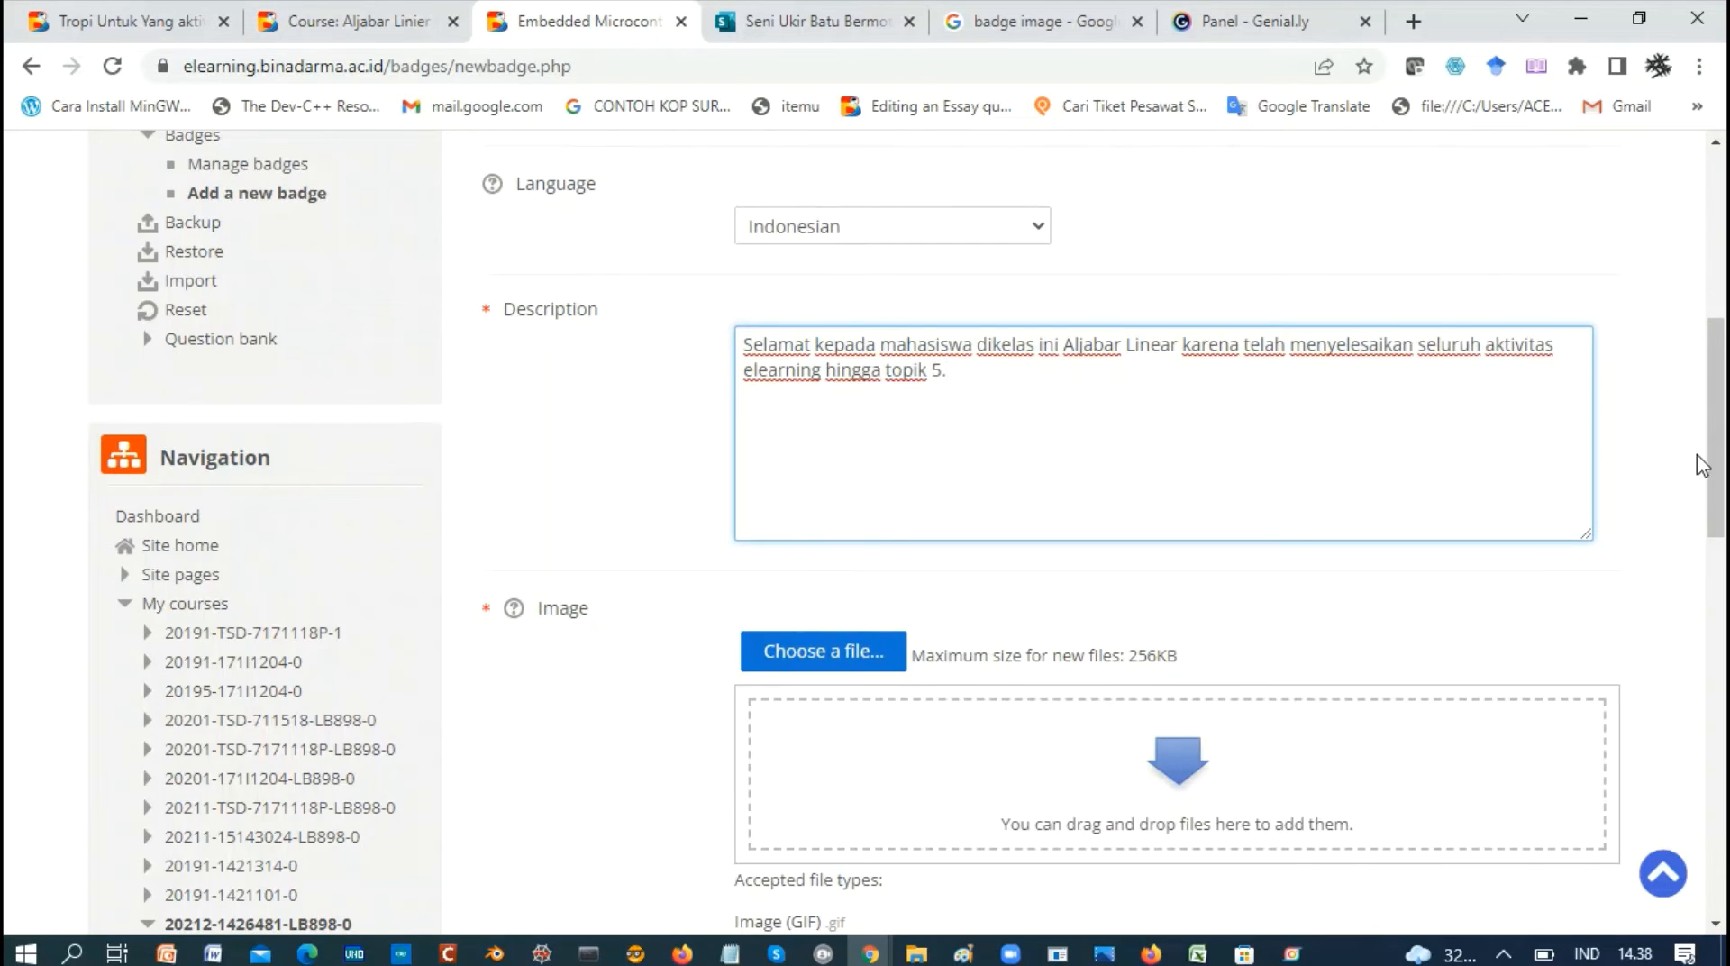
- View the Google results for badge images as a source of badge artwork, and return to the new badge form
left_click_drag(1716, 466, 1710, 509)
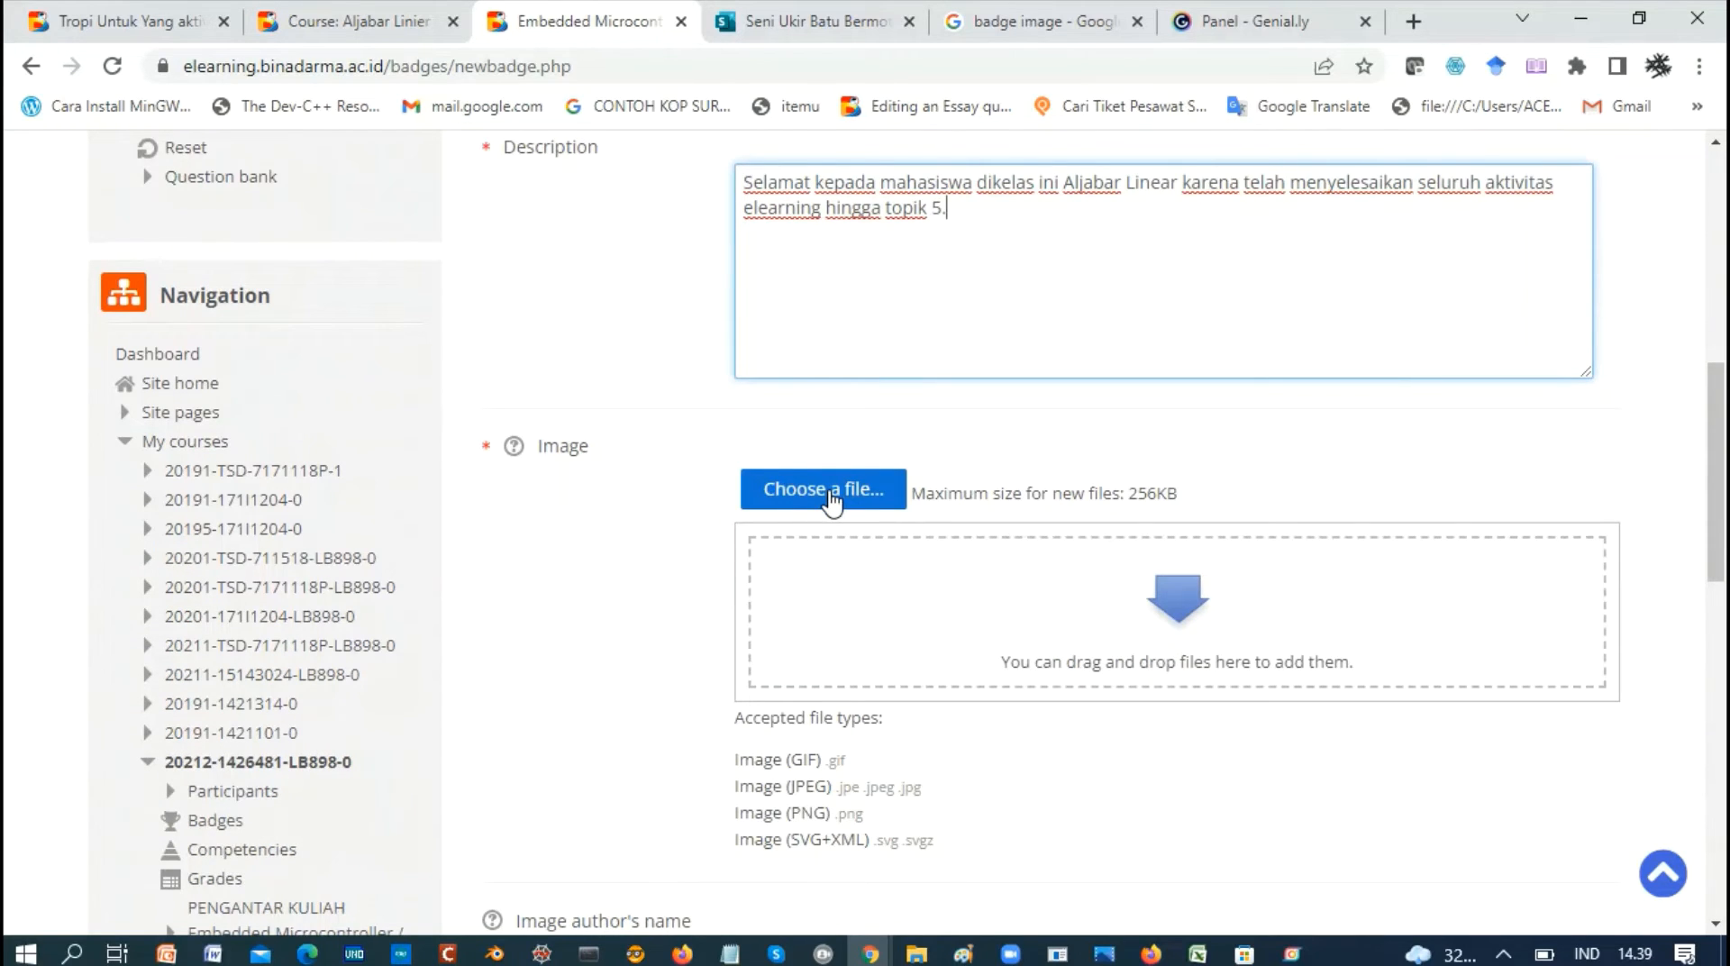
left_click(1042, 23)
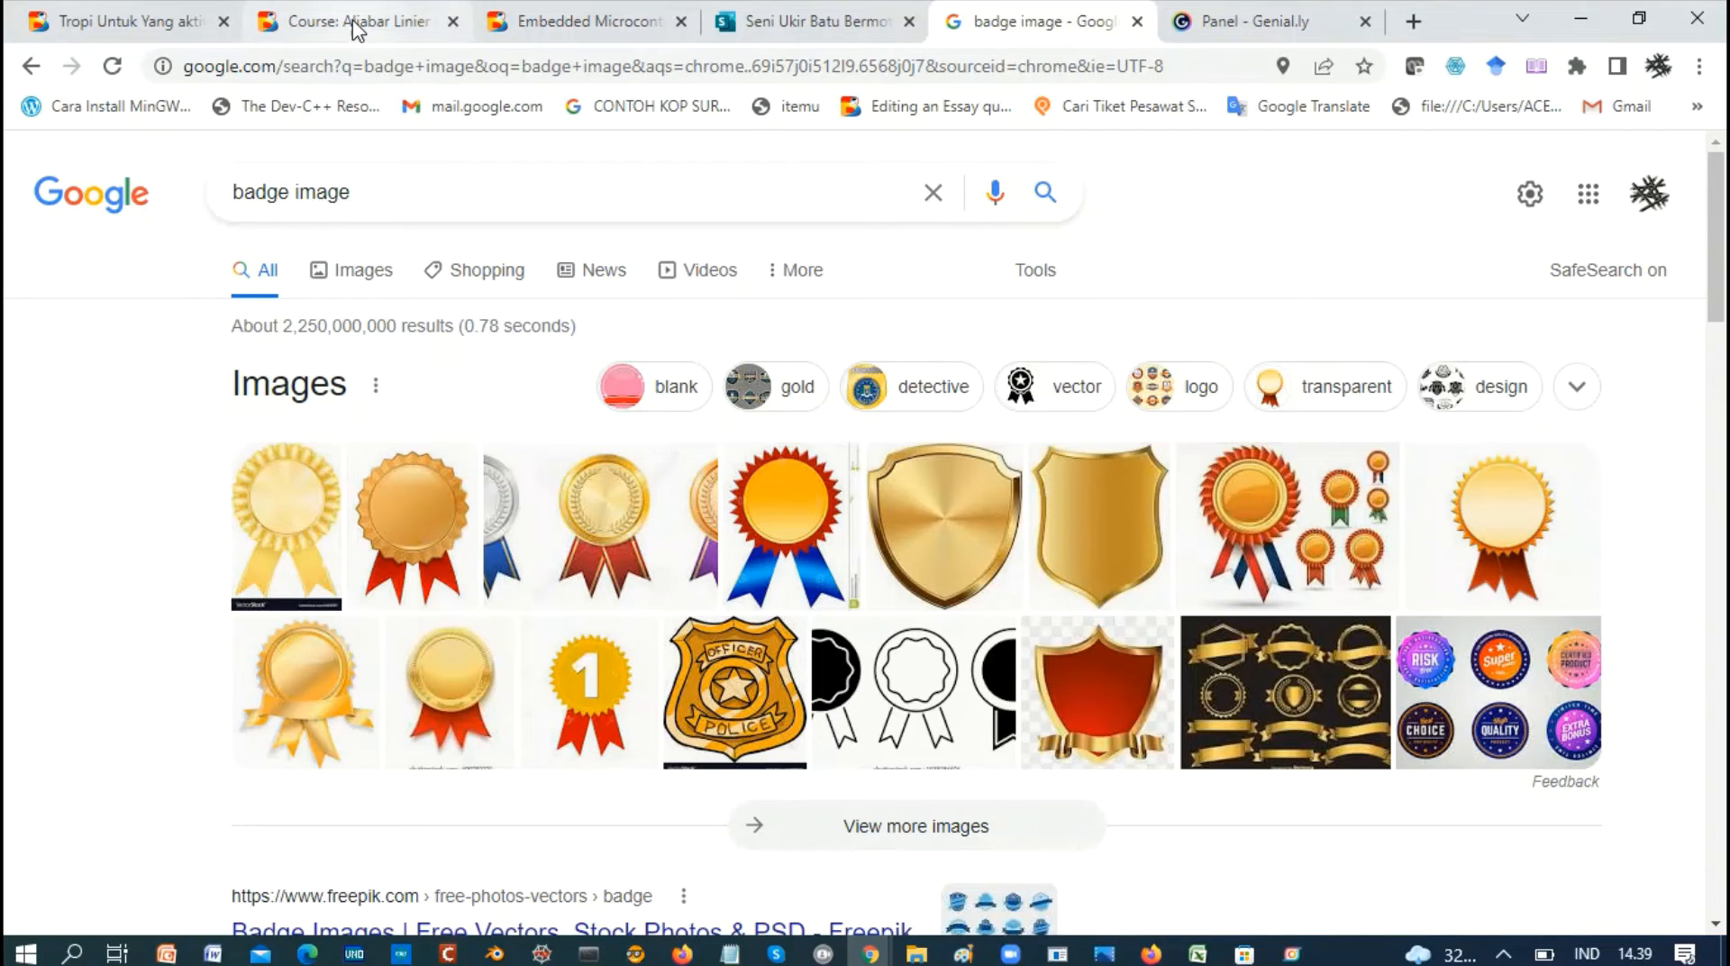
left_click(577, 22)
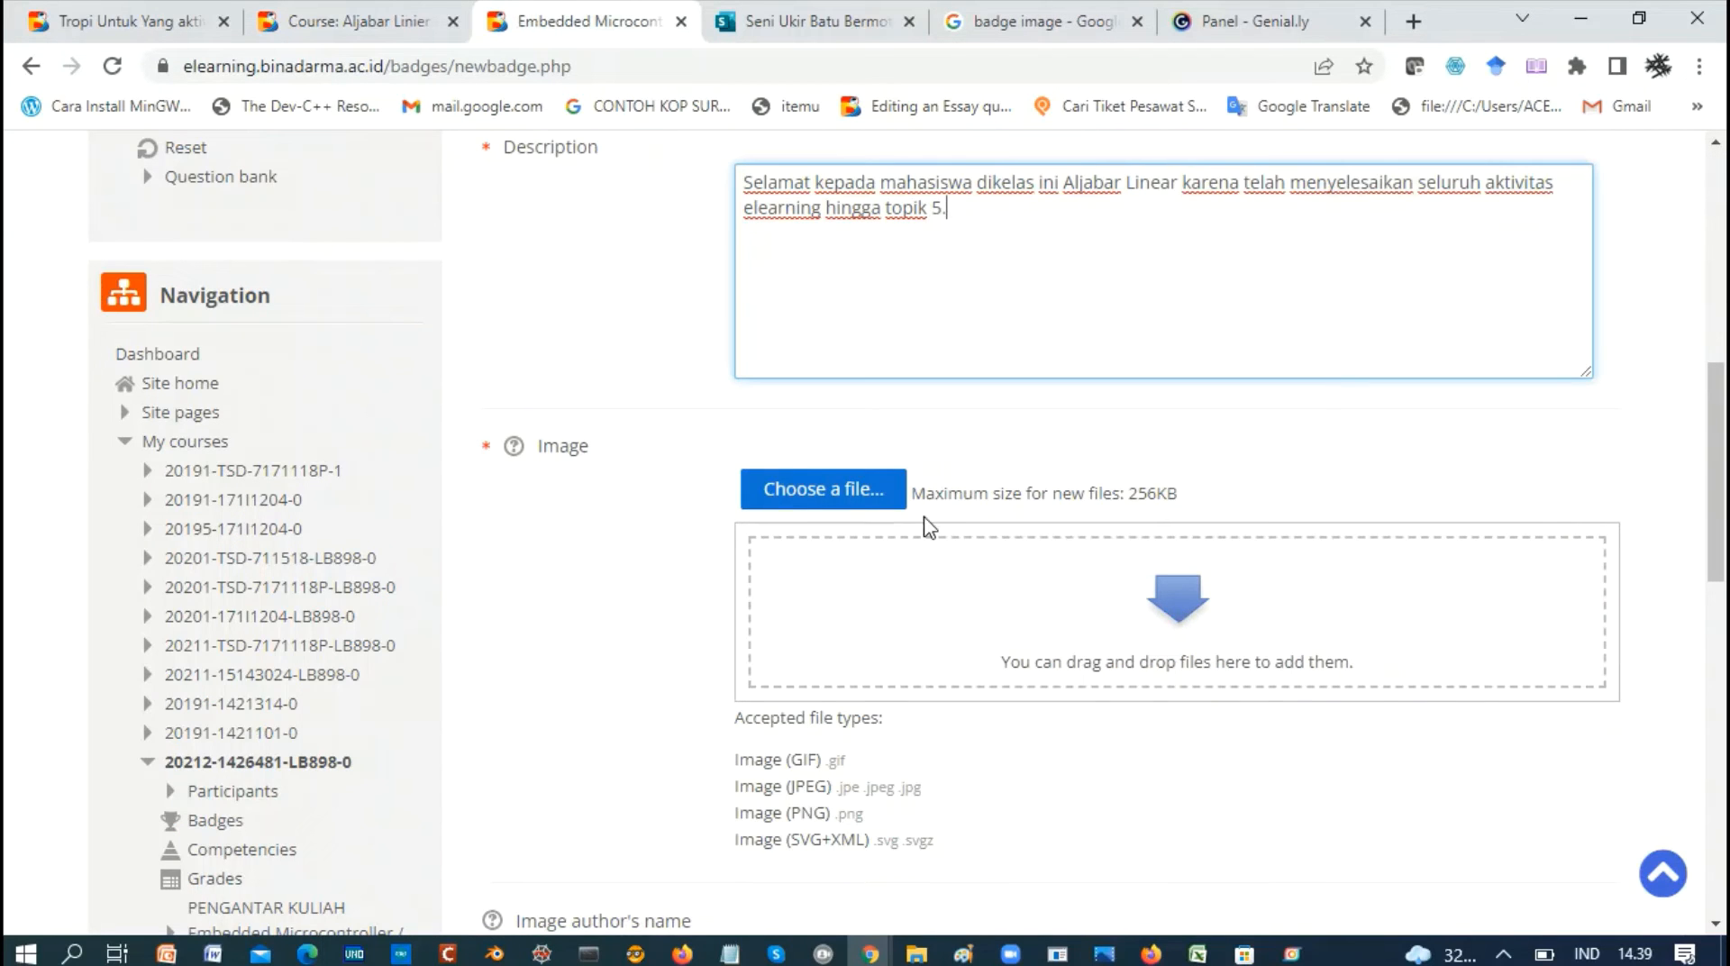
- Upload "badge-sampai pertemuan ini" from the "kuliah SEM GANJIL 2021-2022" folder in Documents as the badge image
left_click(851, 505)
left_click(851, 501)
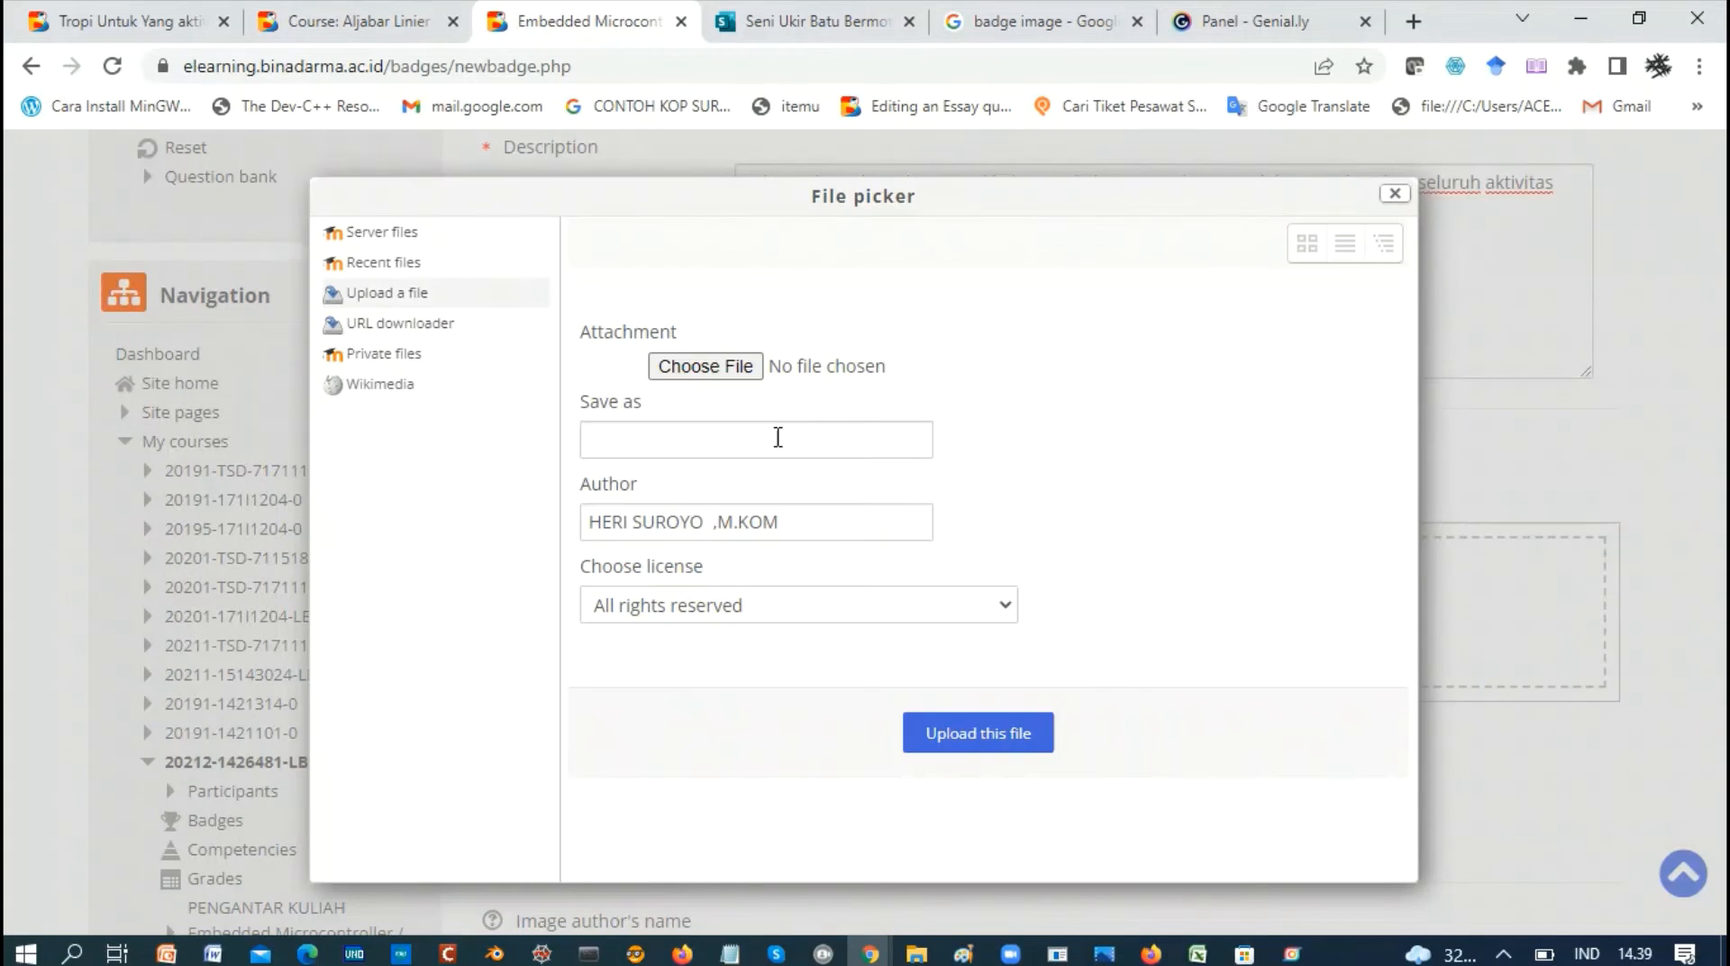
left_click(682, 362)
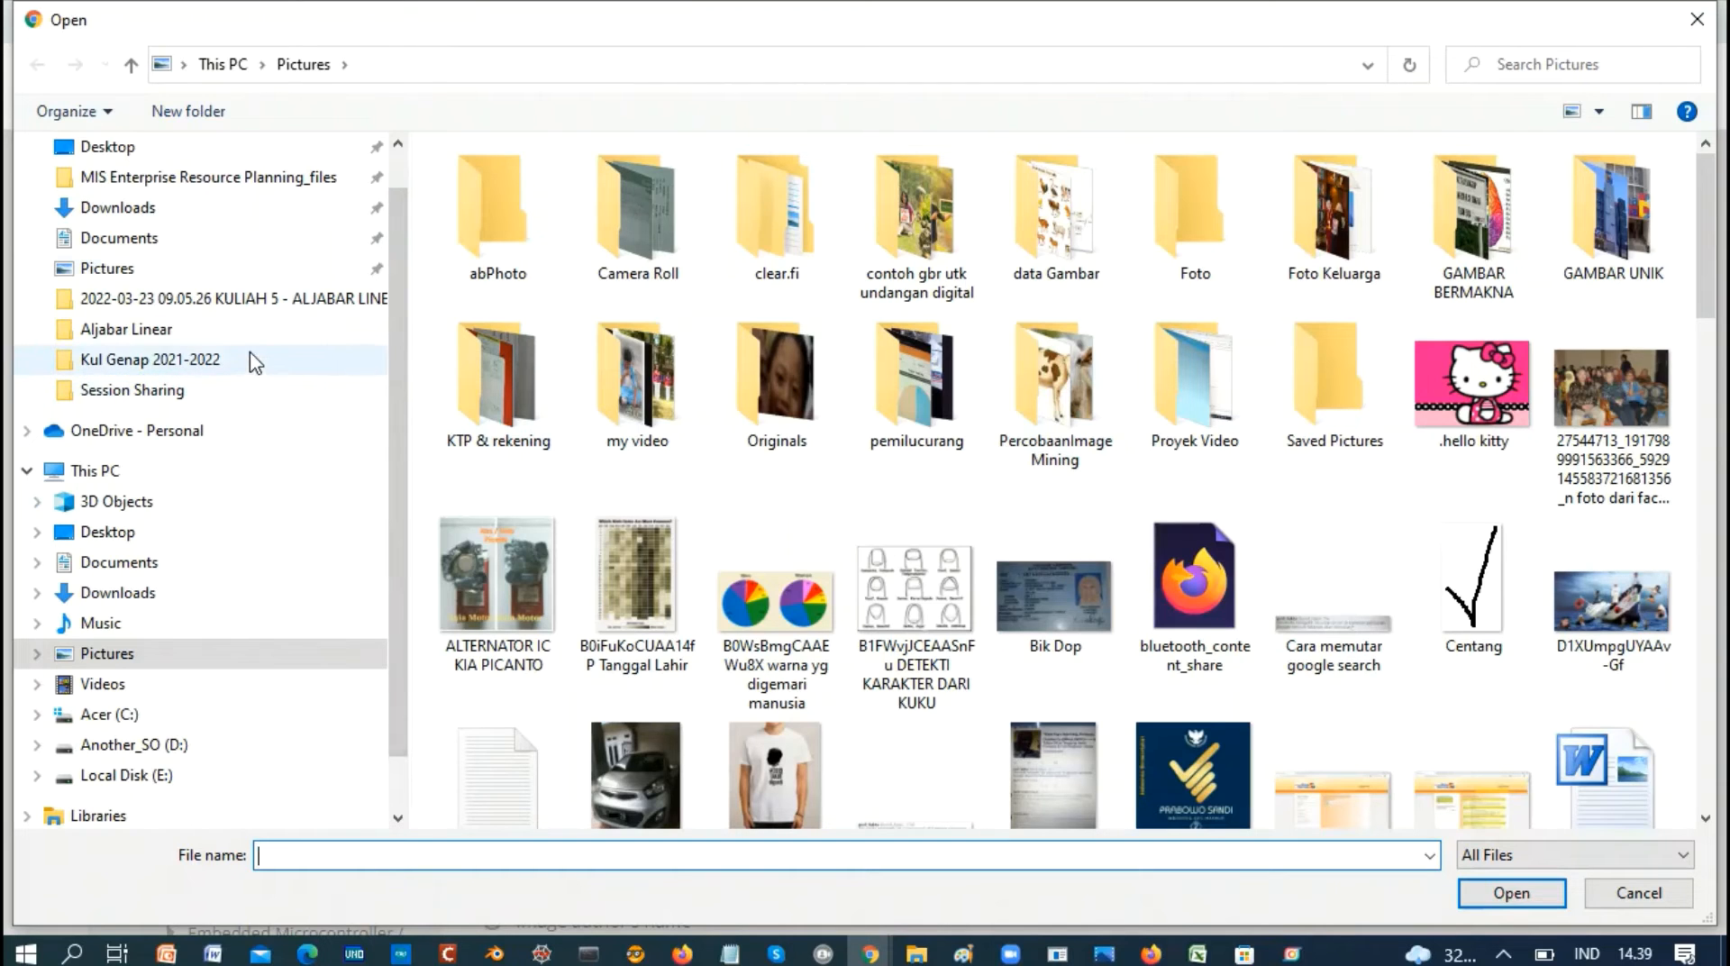
left_click(188, 241)
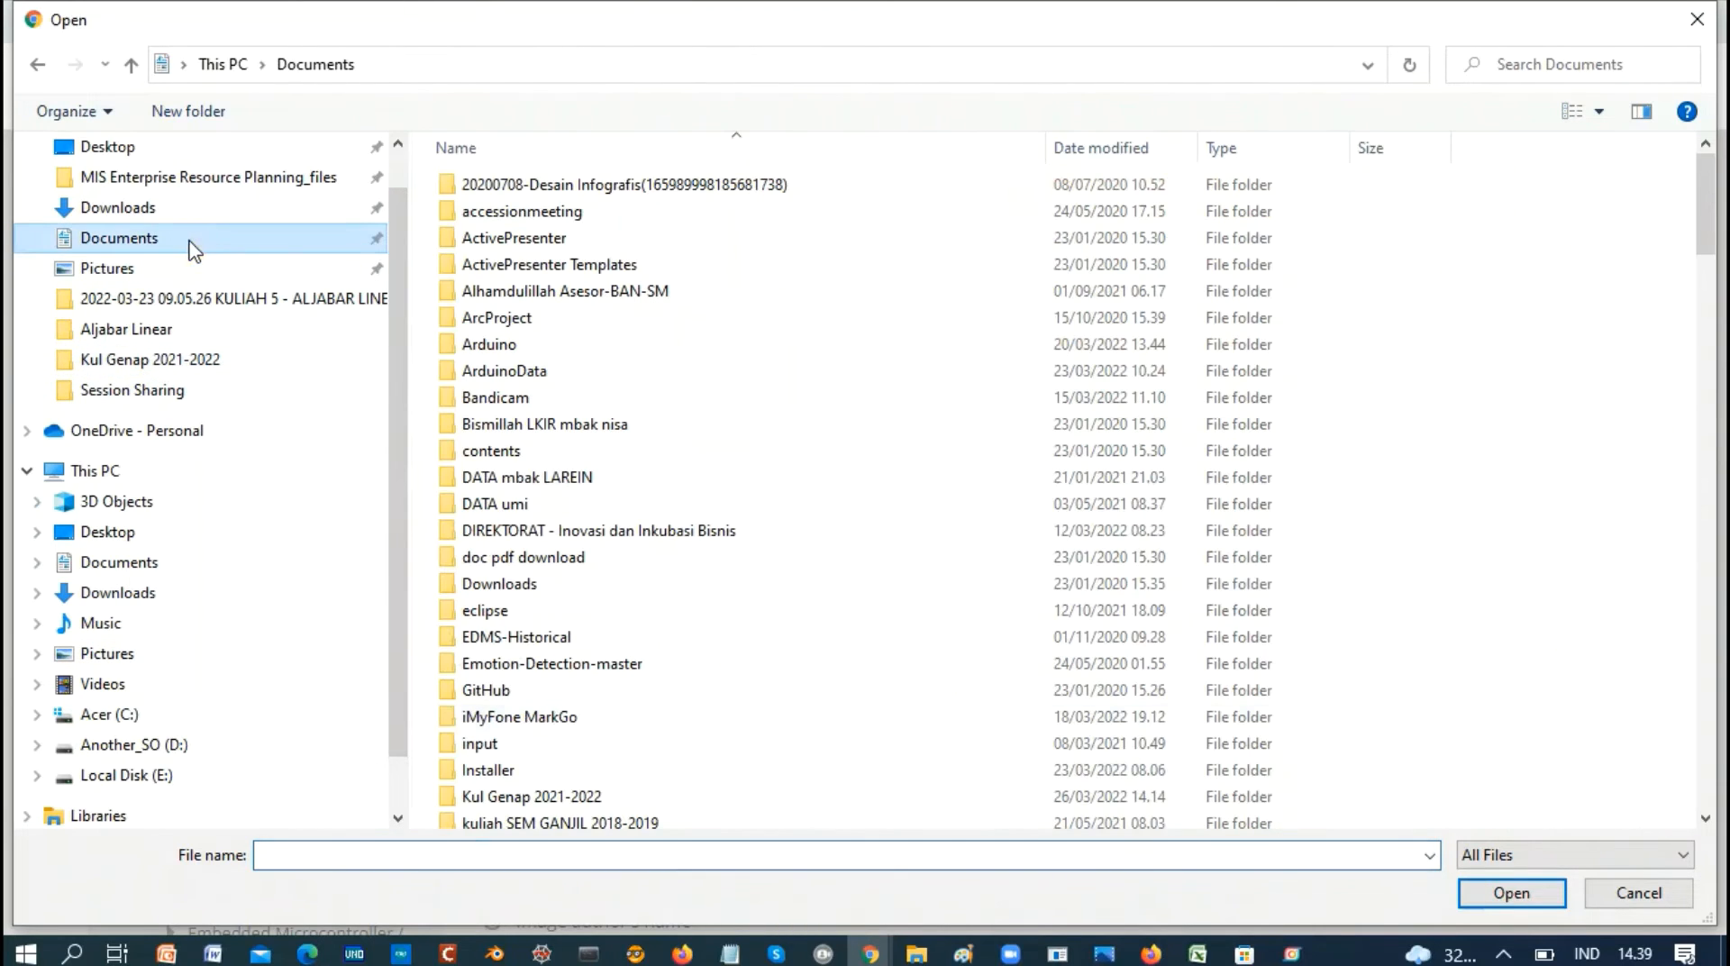
left_click(1704, 818)
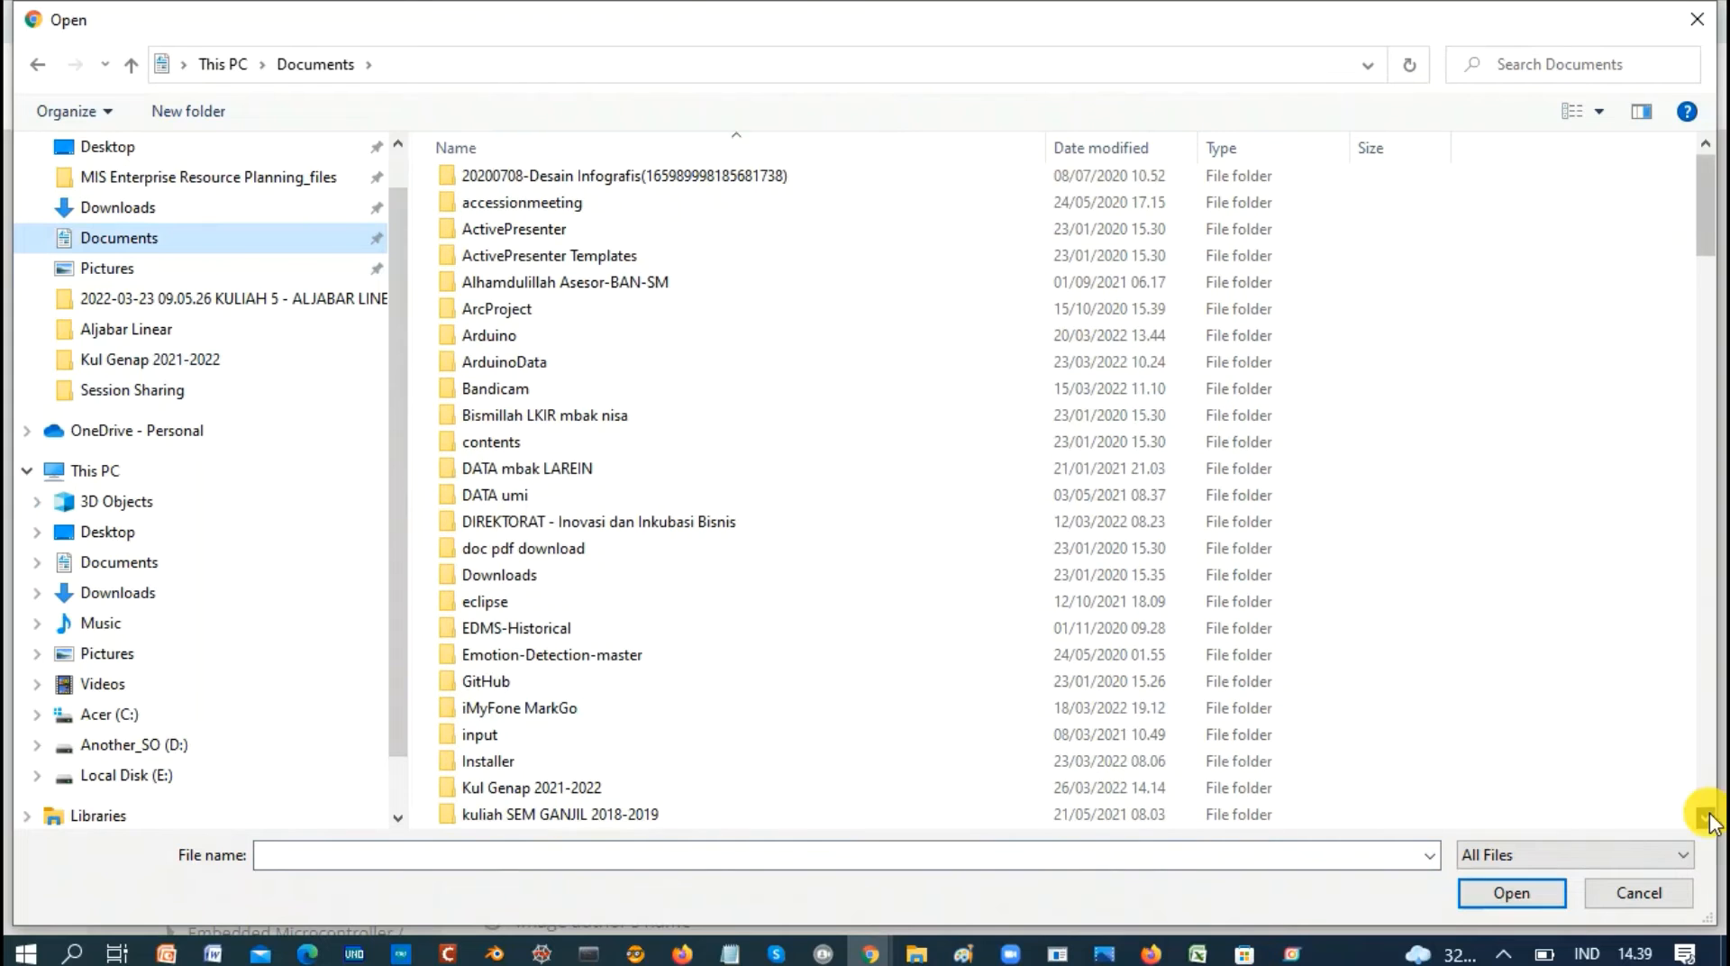
left_click(1707, 819)
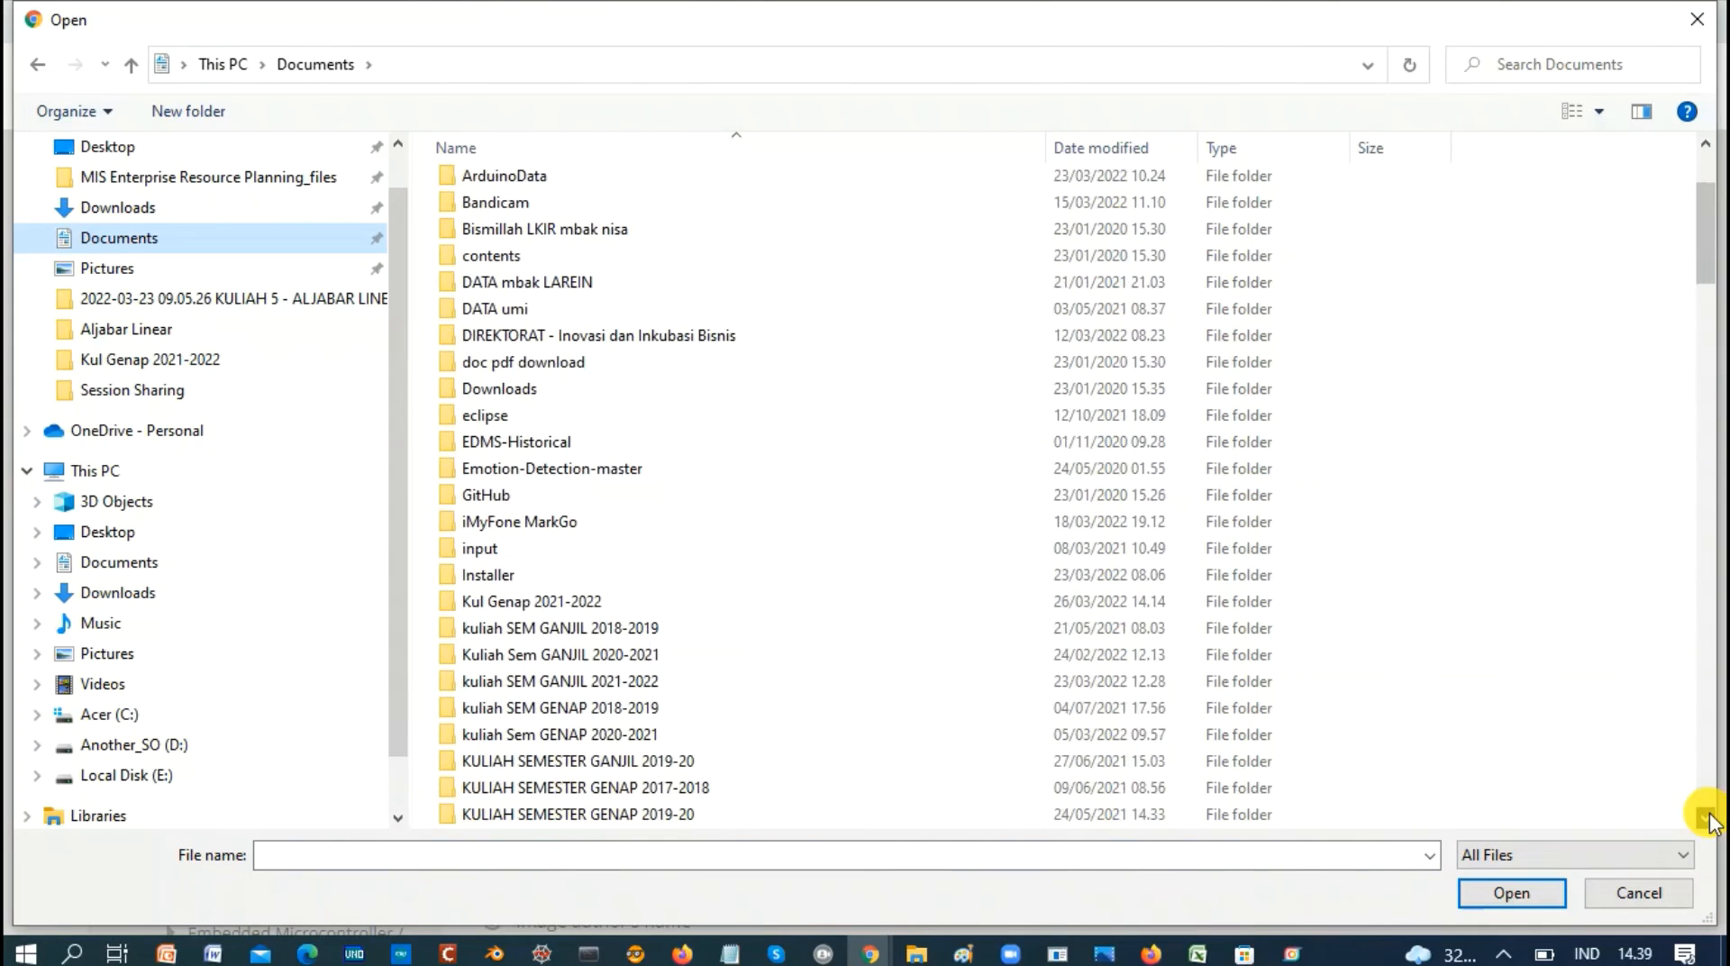
left_click(633, 684)
double_click(633, 687)
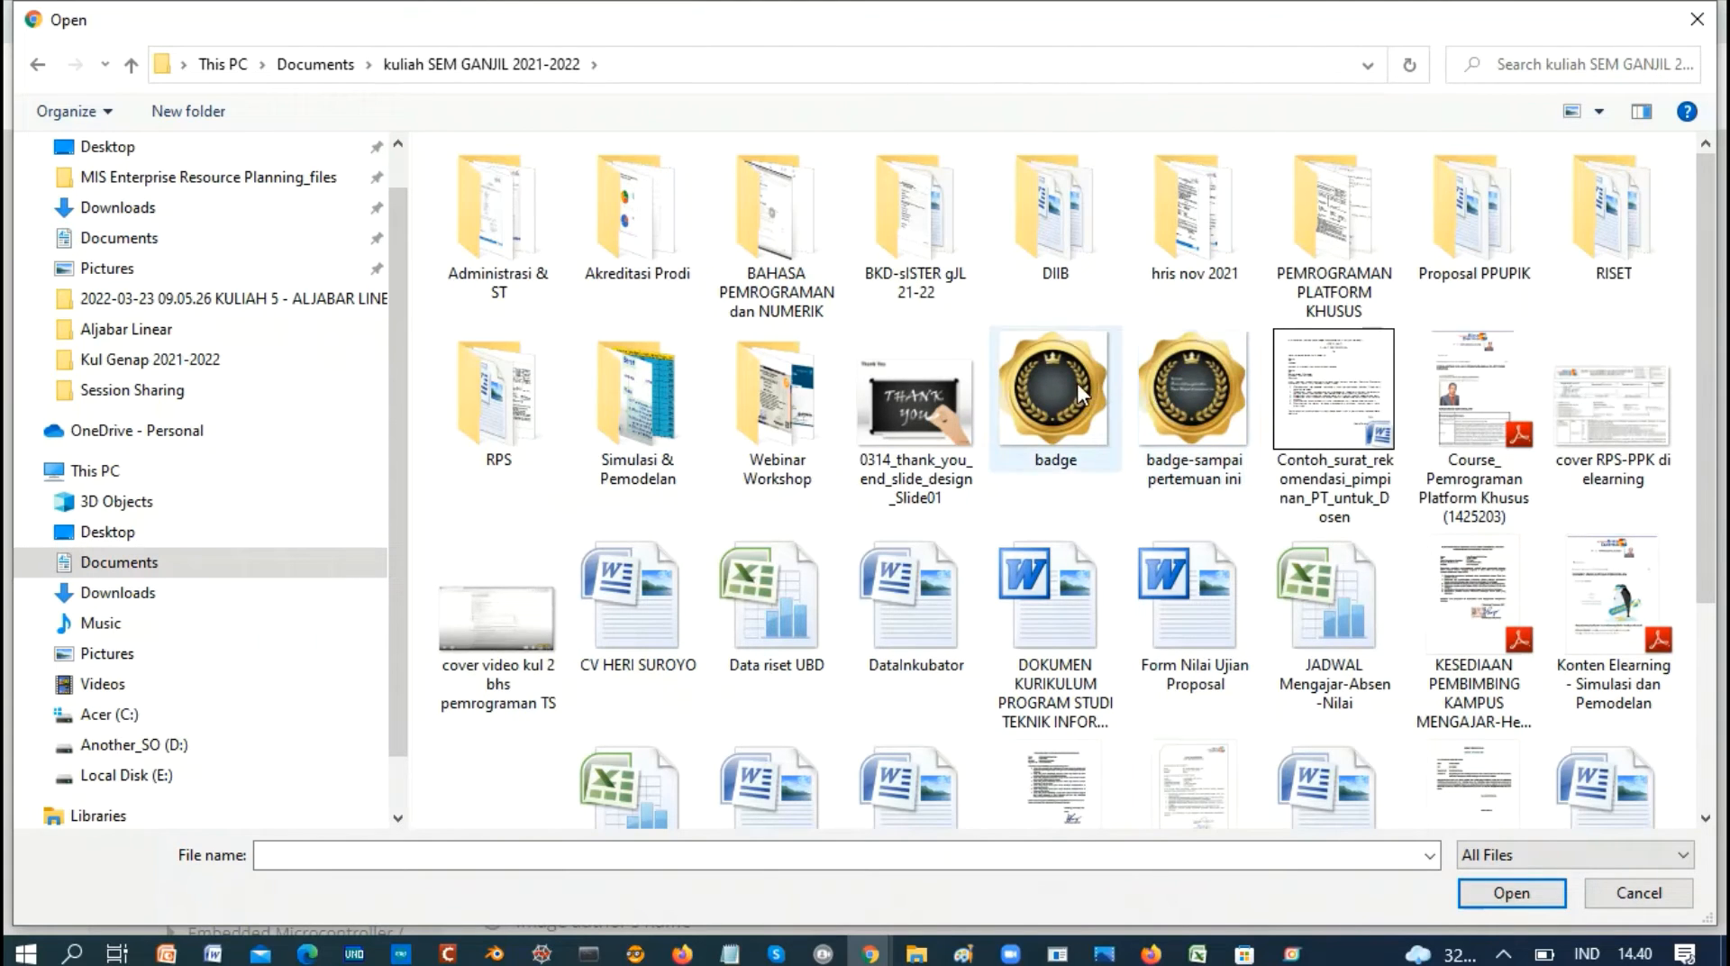
left_click(1199, 380)
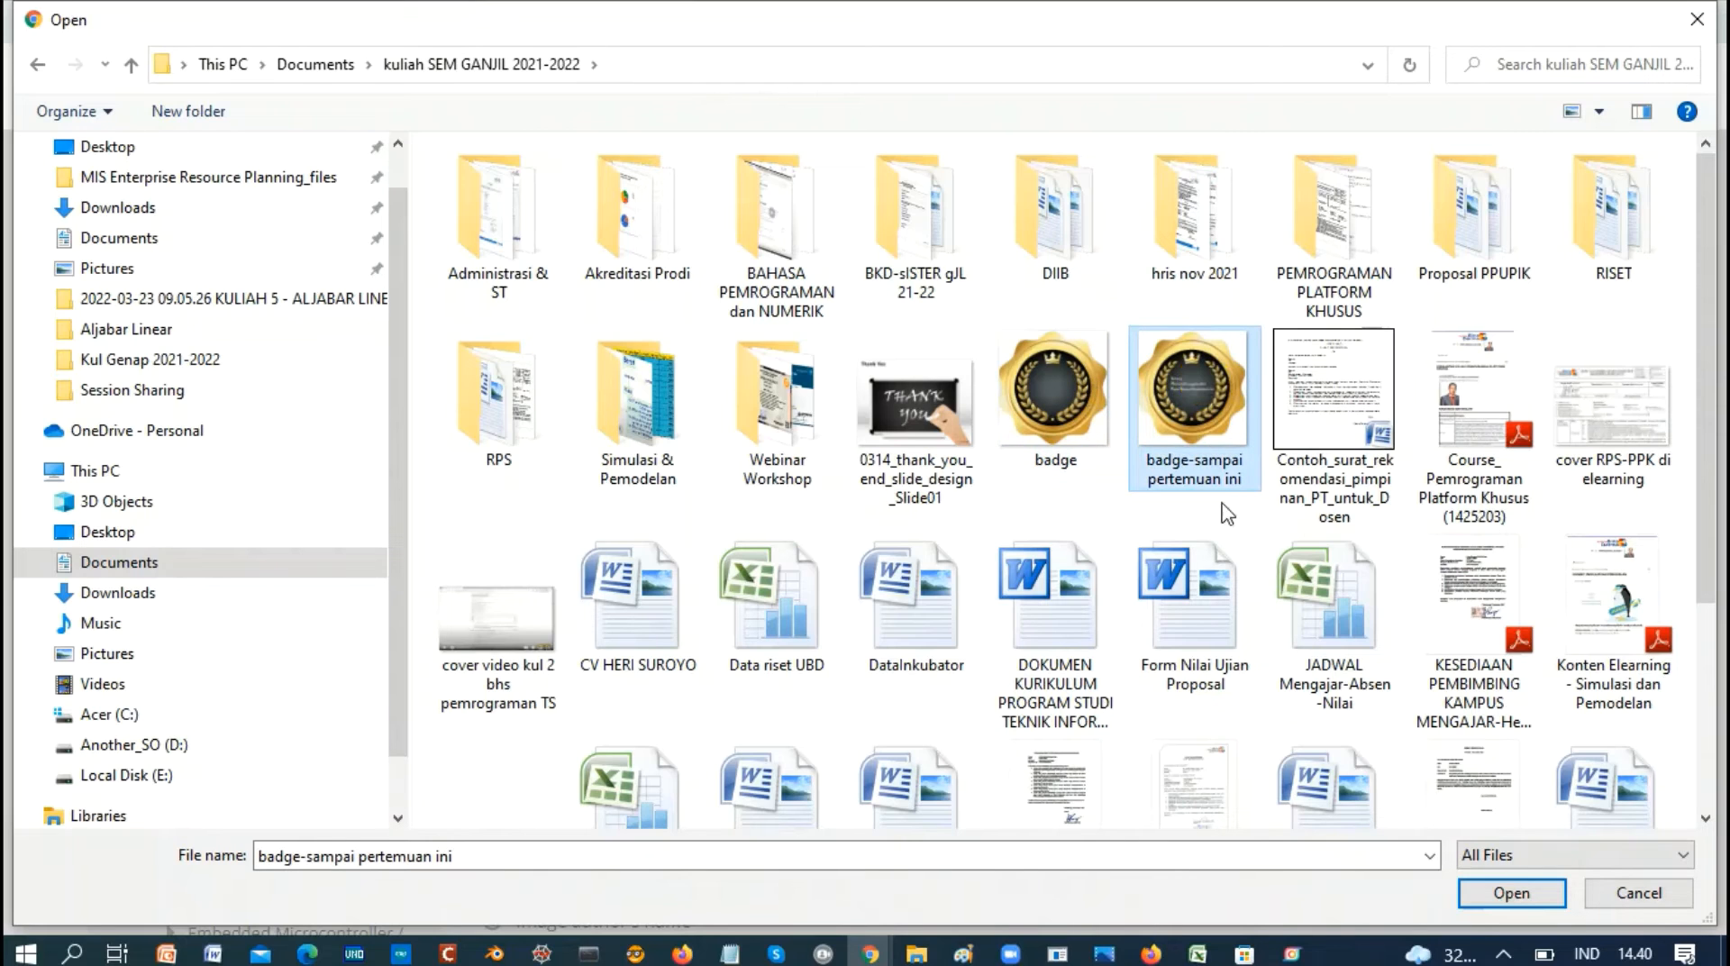
left_click(1512, 893)
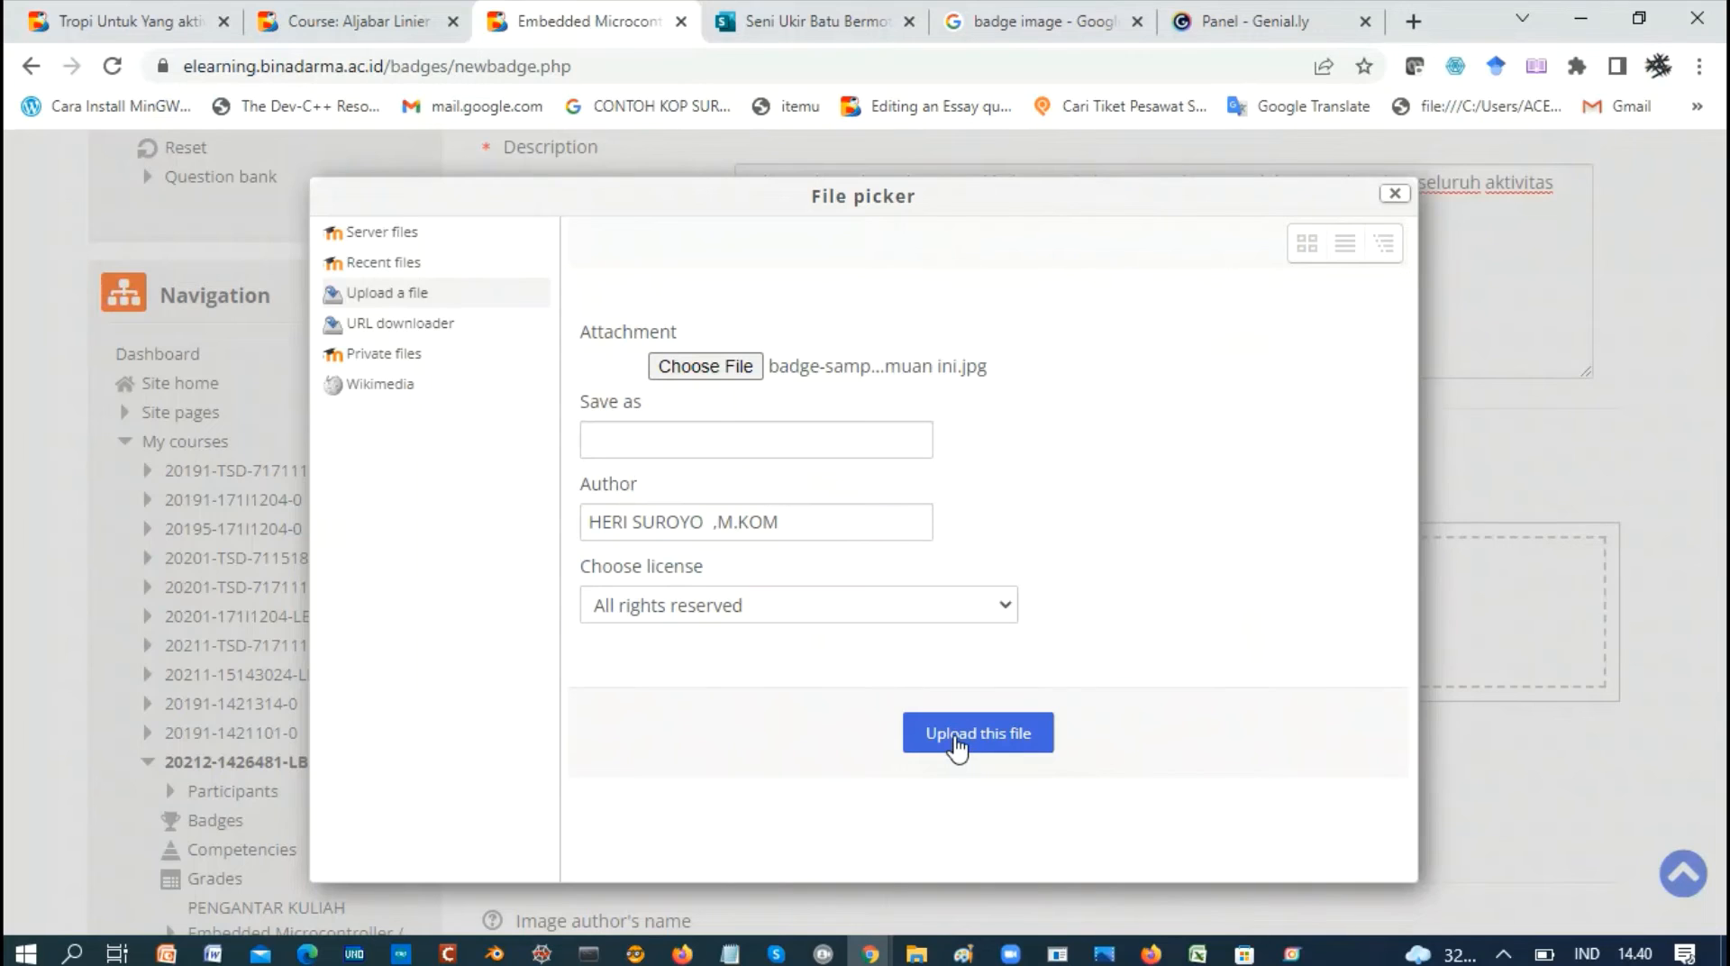
left_click(957, 744)
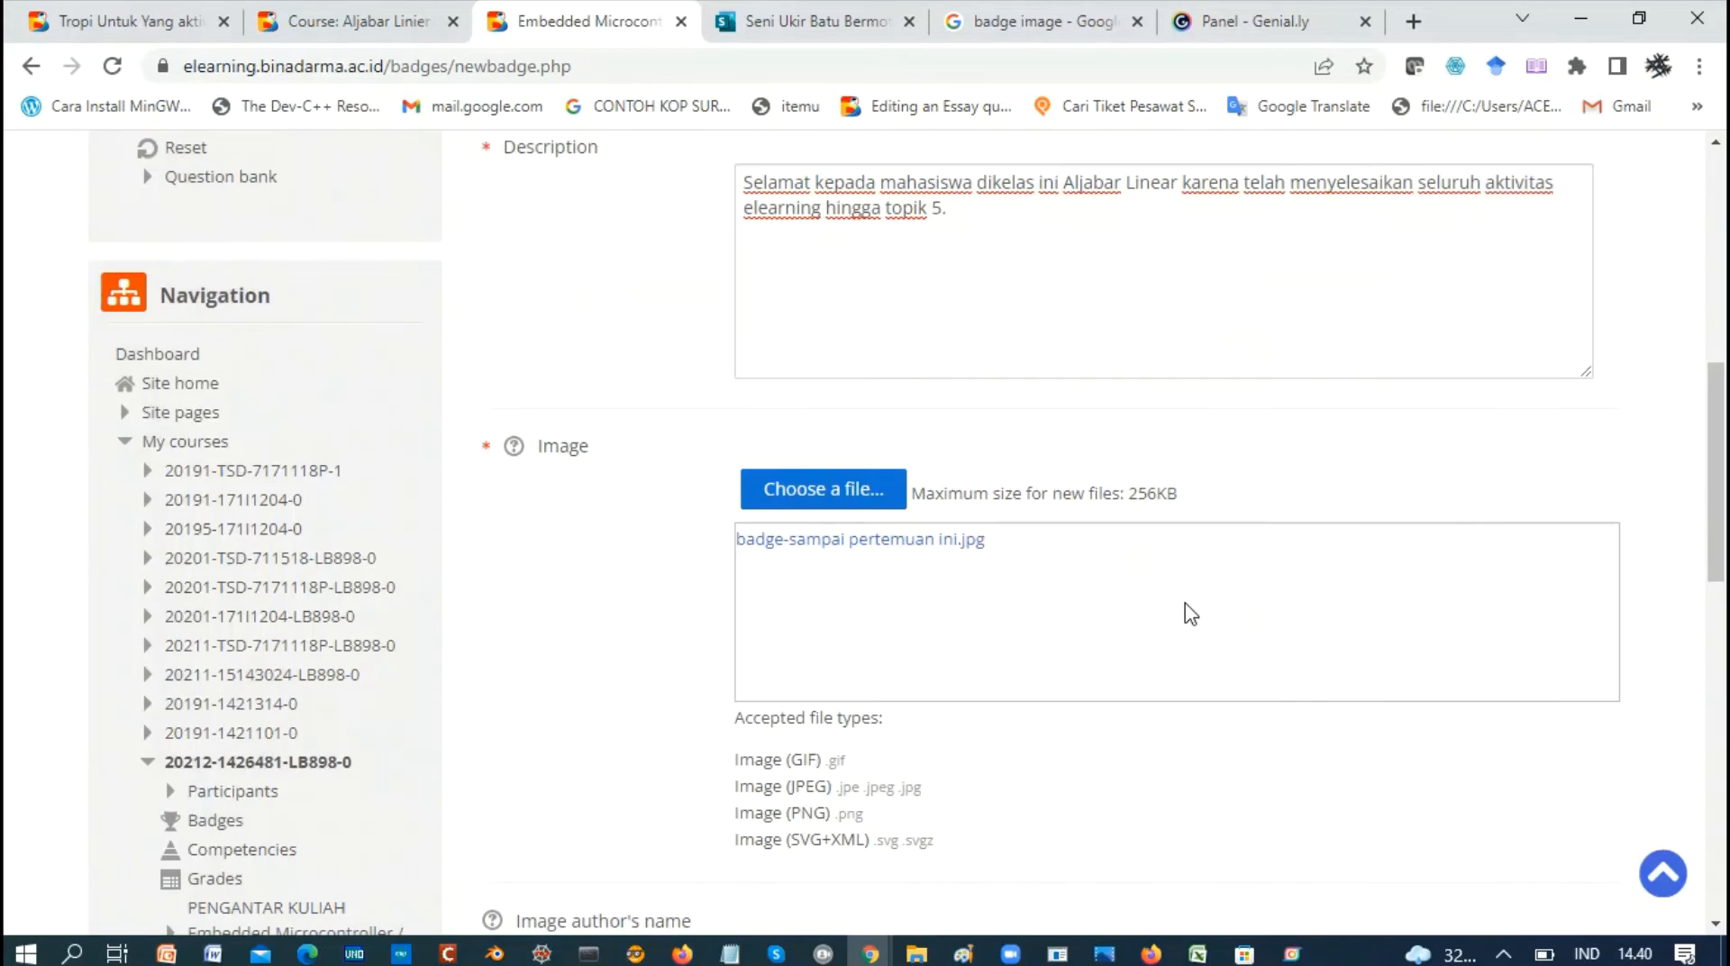
- Set the issuer name to "Piagam 1" and create the badge
left_click(1714, 509)
left_click_drag(1714, 509, 1697, 756)
scroll(1690, 756, "down", 1)
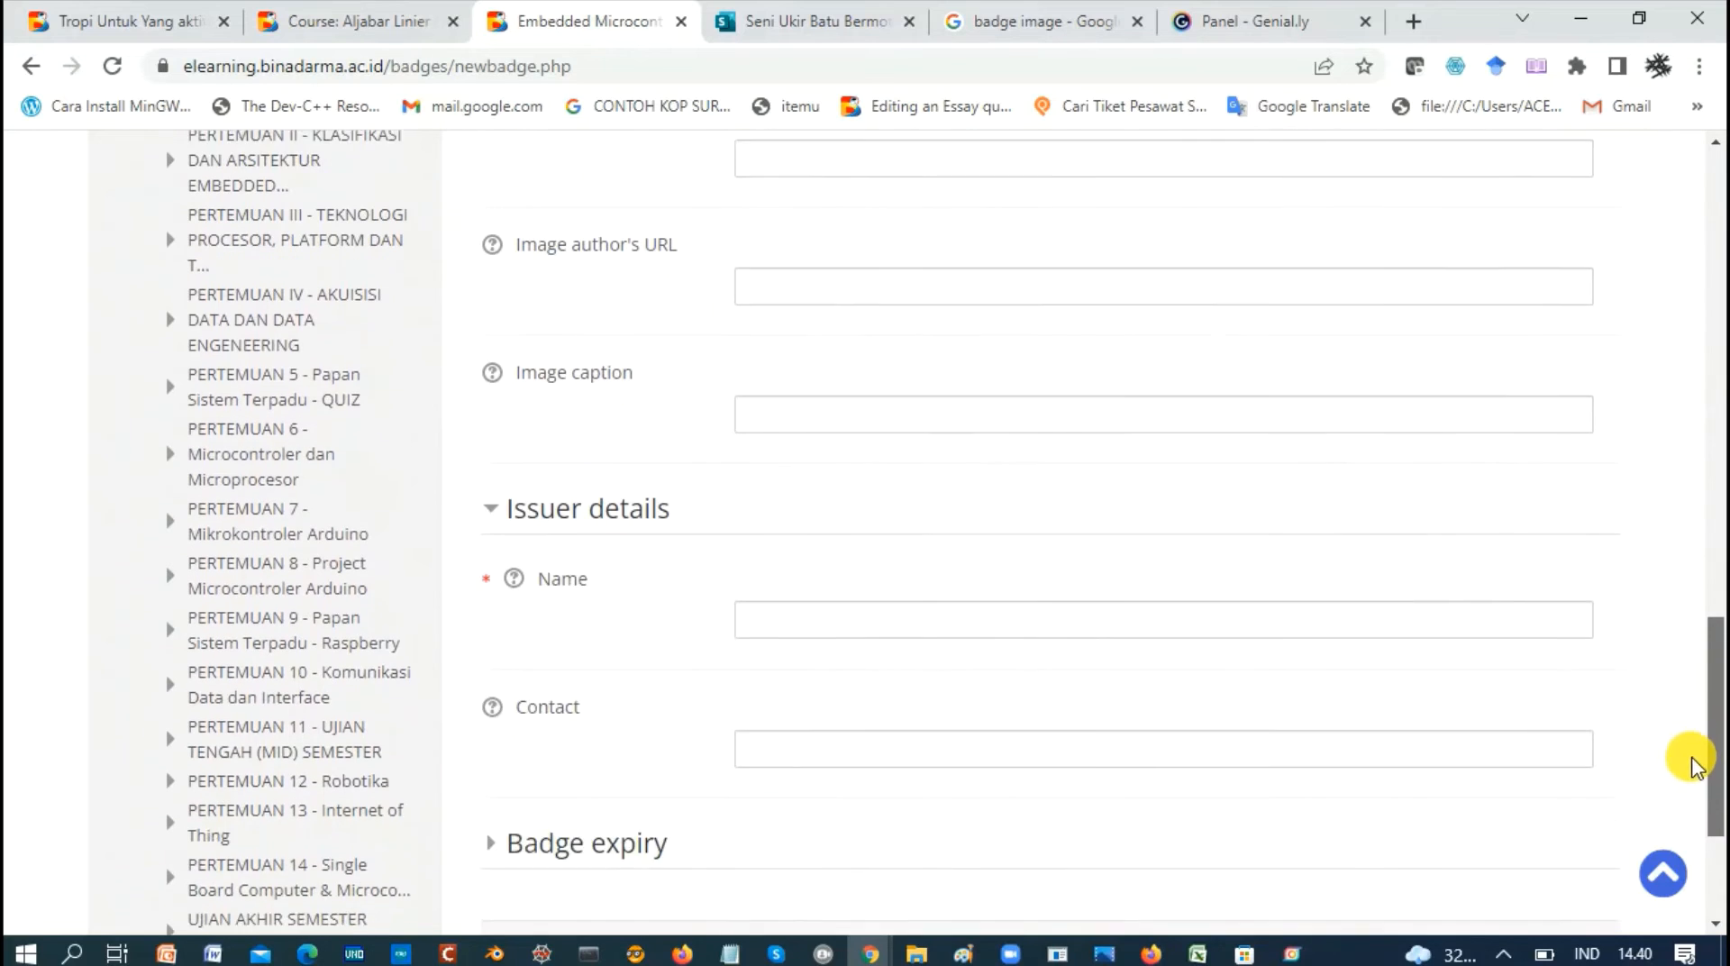
left_click(854, 592)
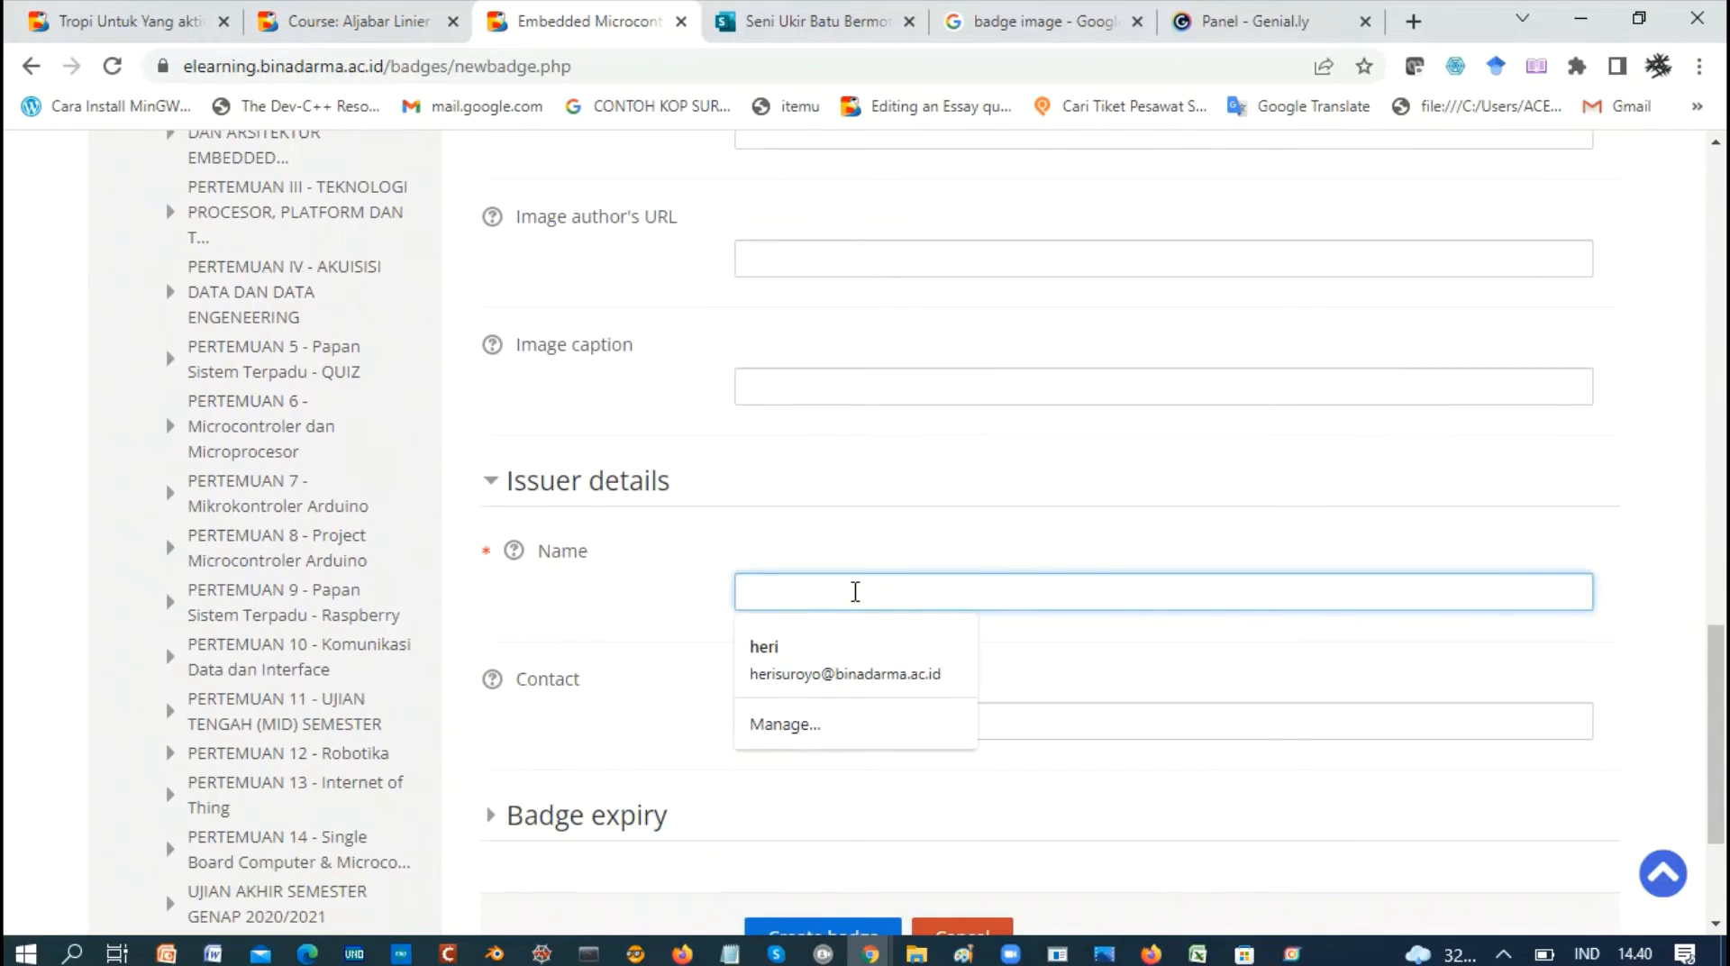
type("trop")
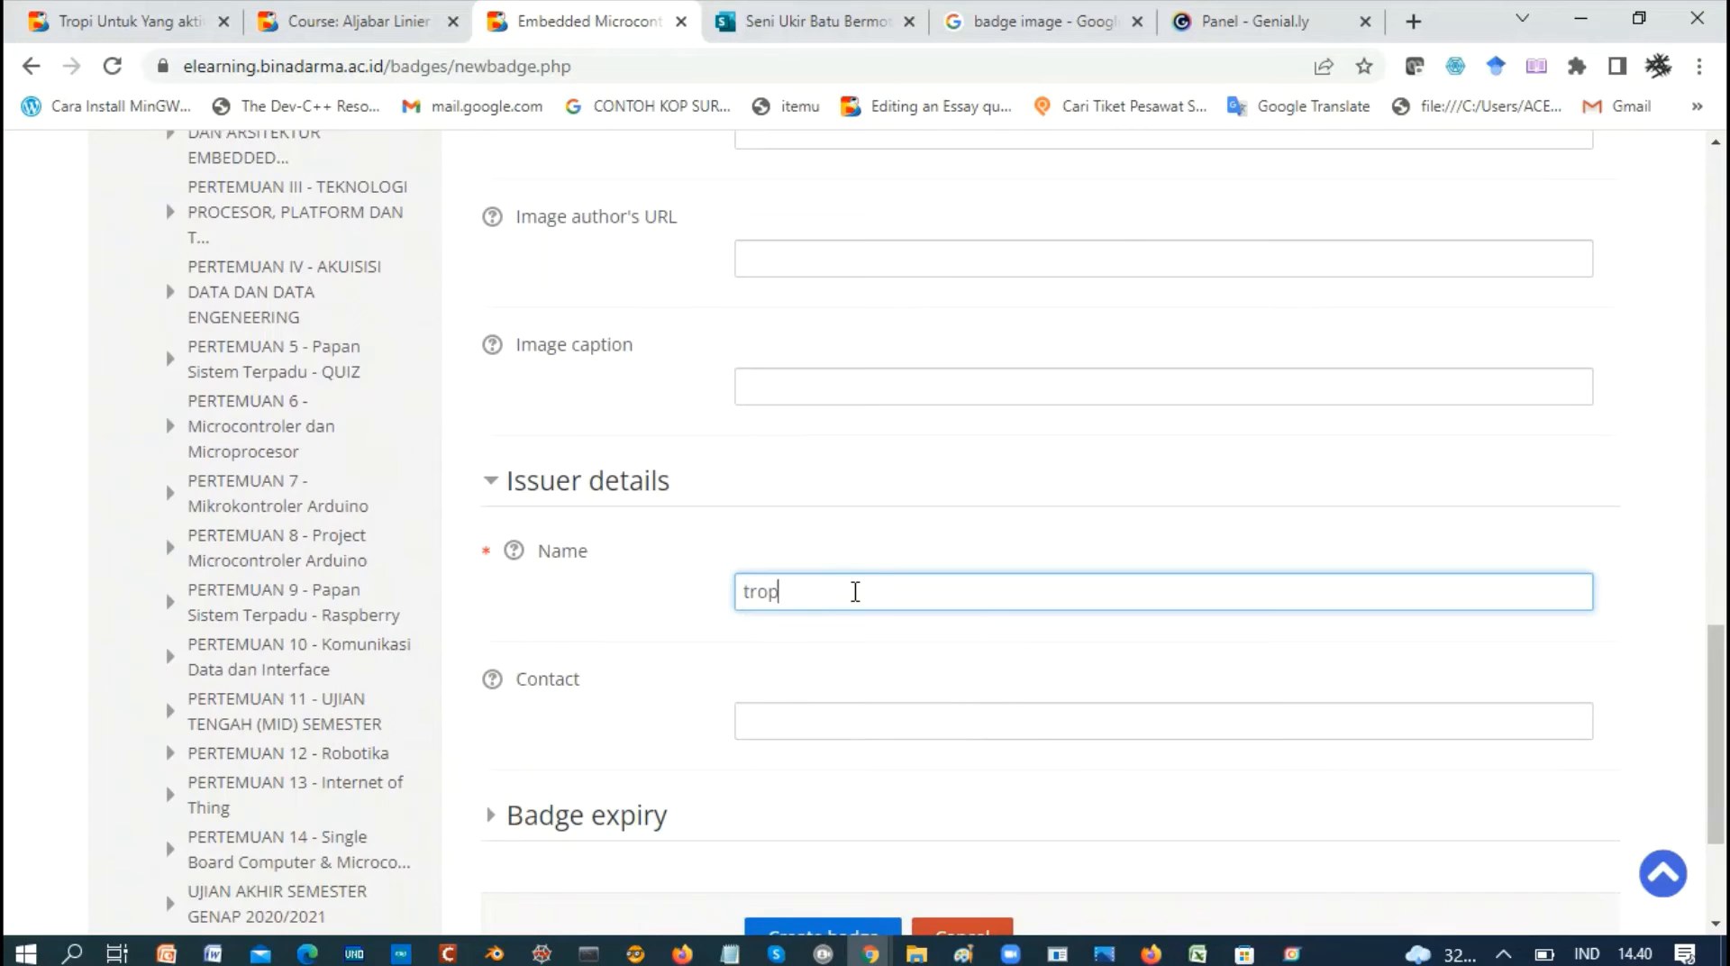
key("BackSpace")
key("BackSpace")
key("BackSpace")
key("BackSpace")
type("Piagam 1")
left_click_drag(1701, 698, 1713, 762)
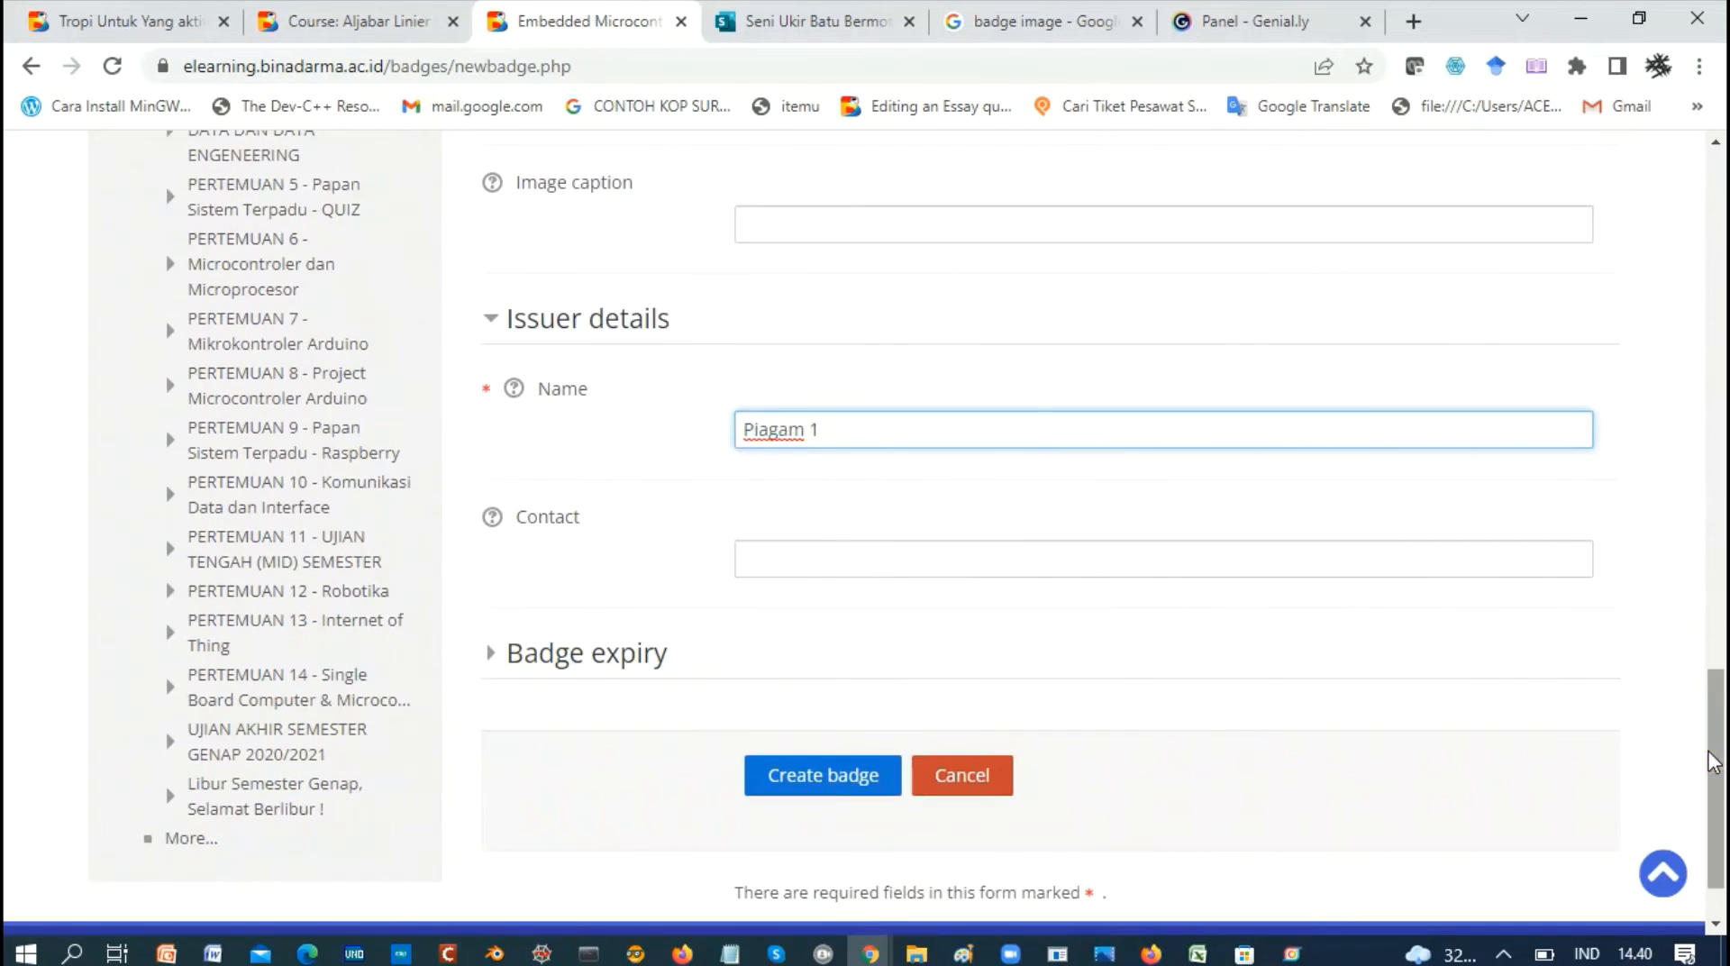
left_click(817, 786)
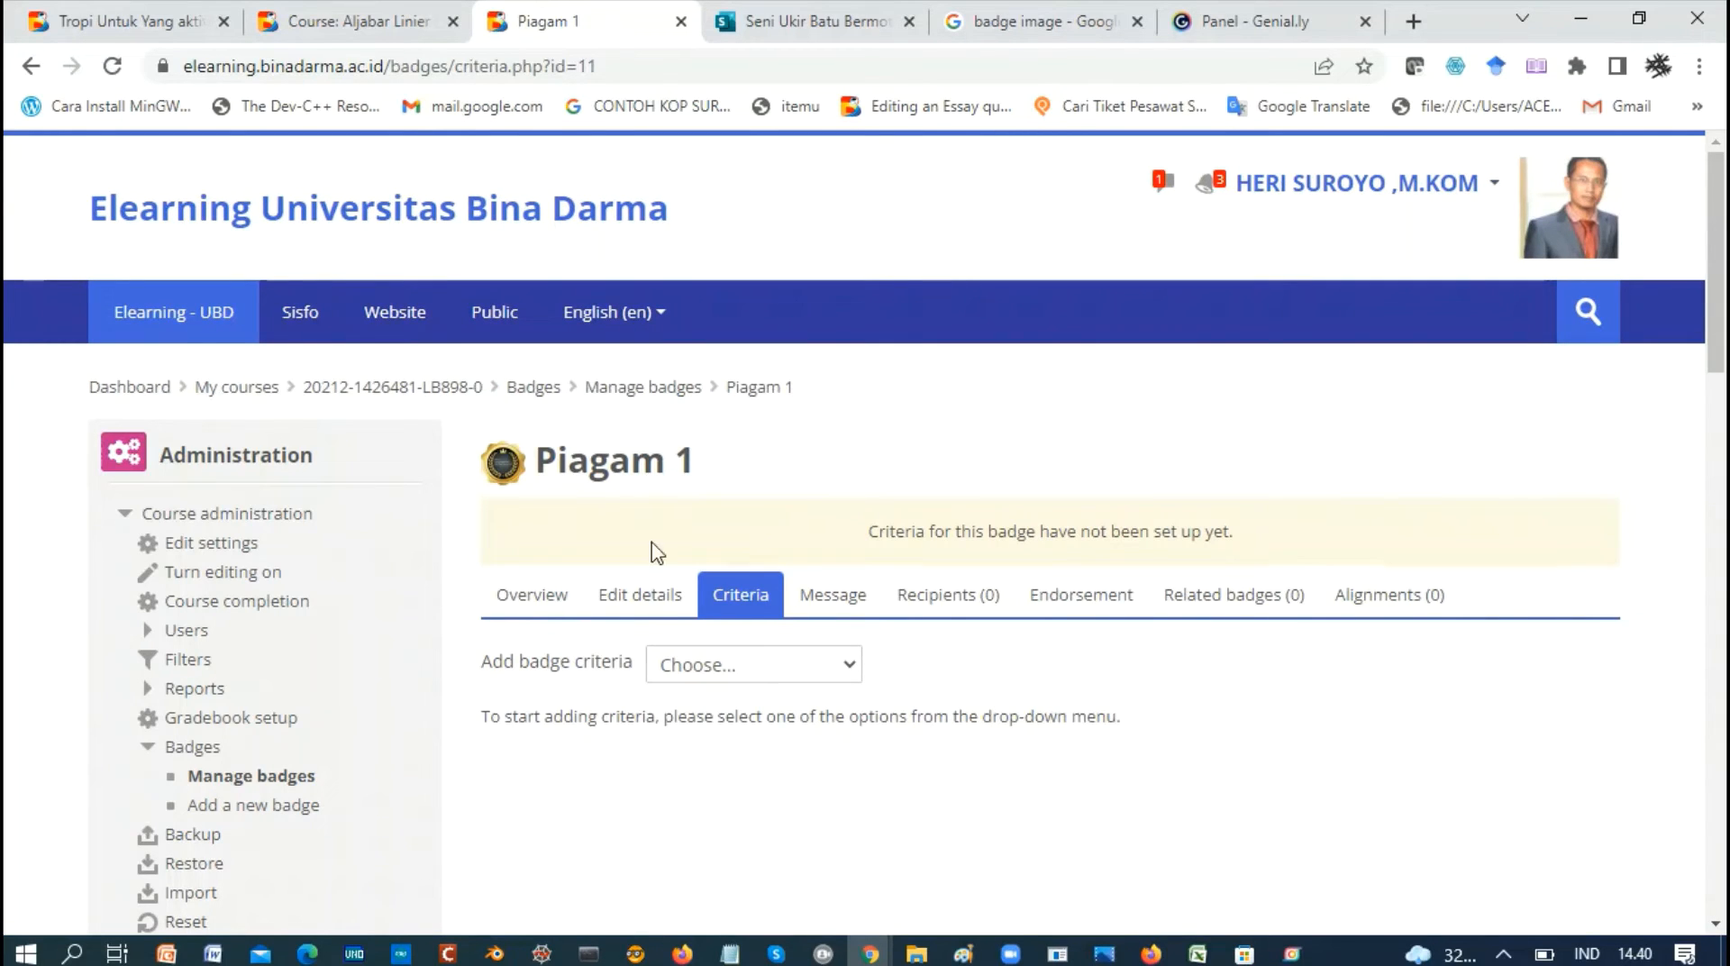
- Add a Course completion criterion to the badge with a minimum required grade of 80
left_click(814, 671)
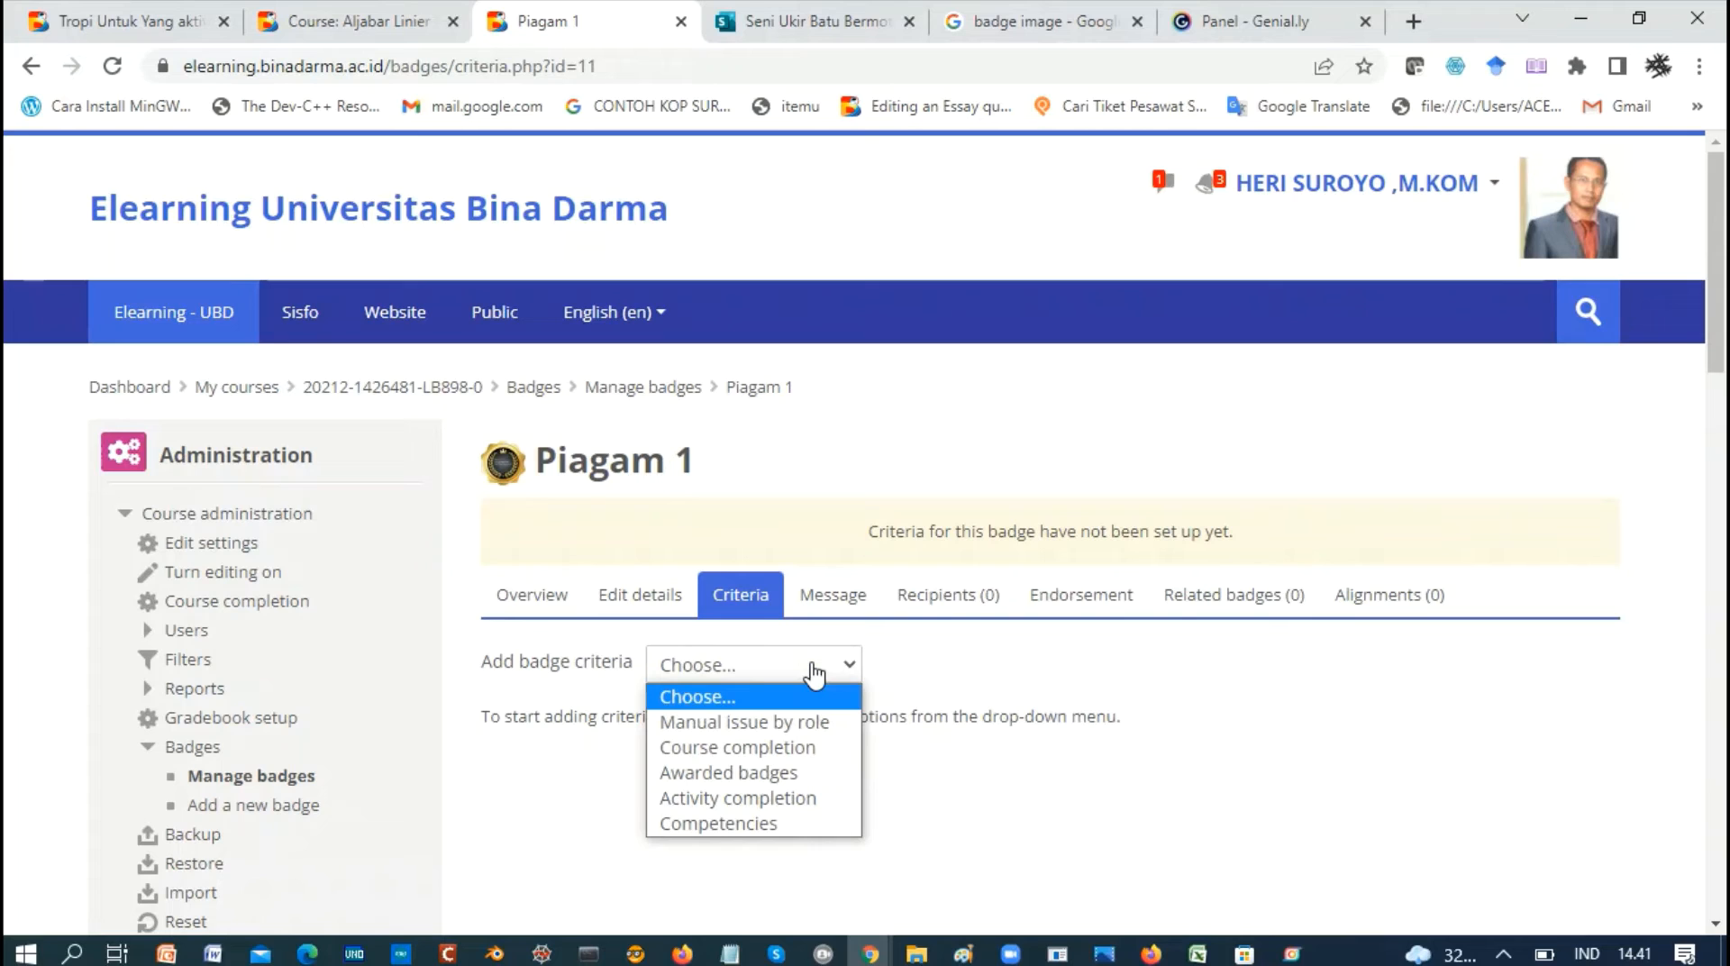
left_click(773, 748)
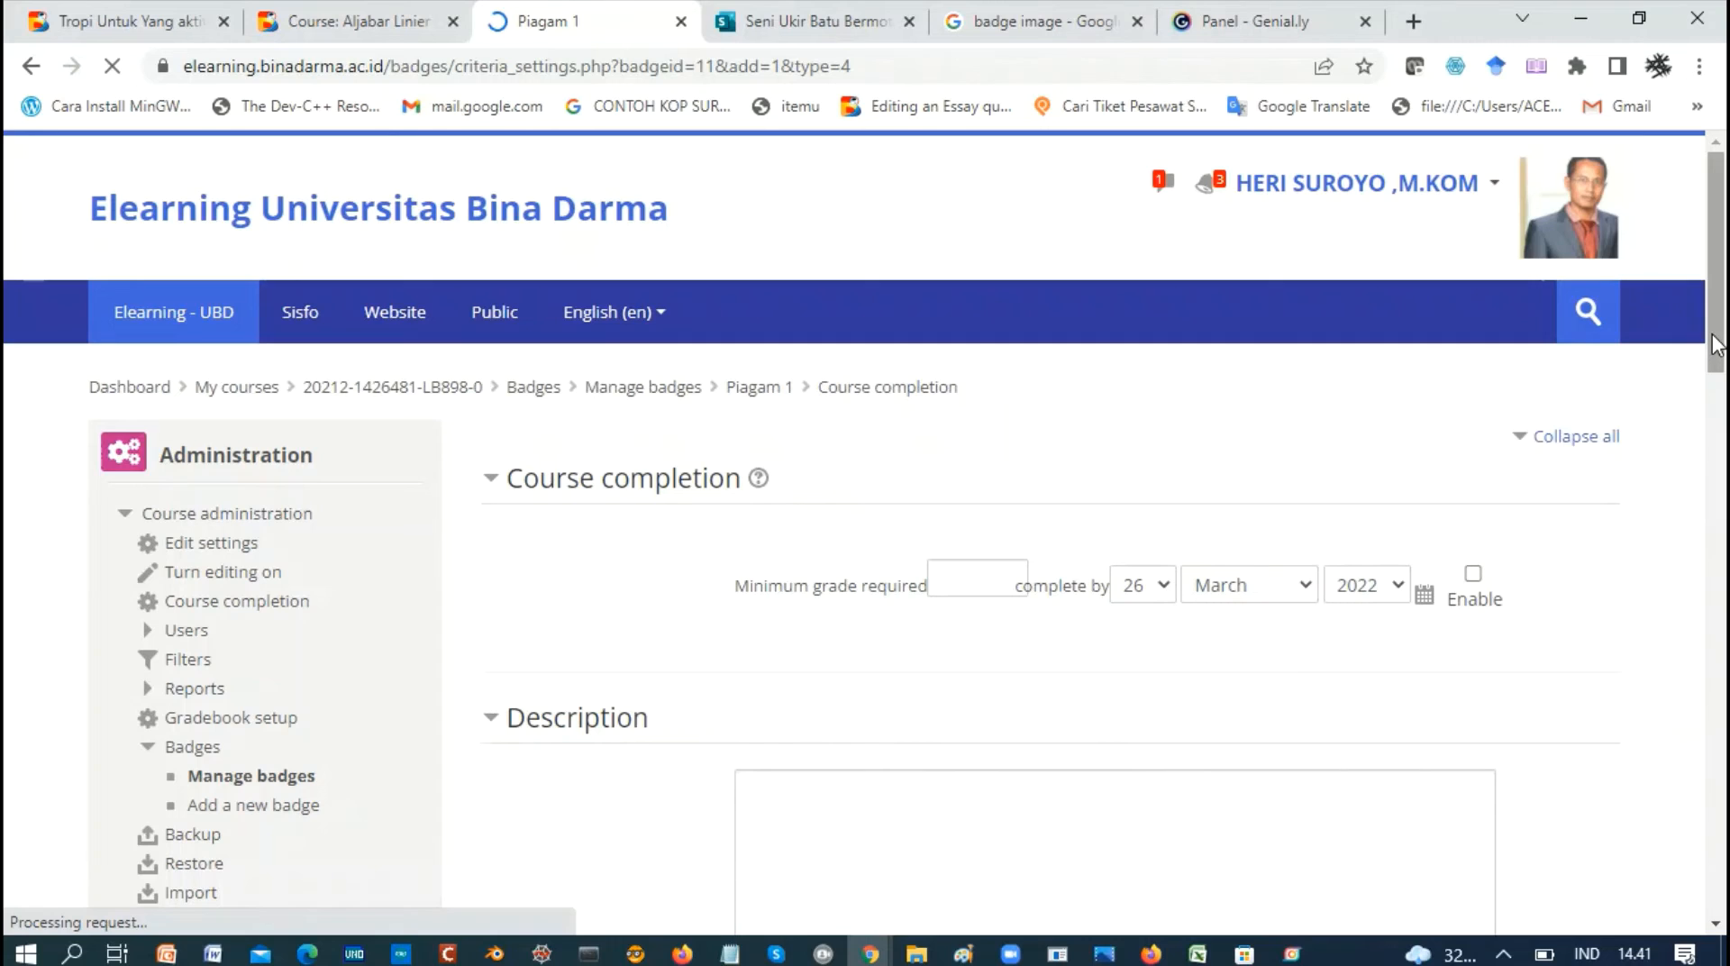
left_click_drag(1714, 345, 1714, 388)
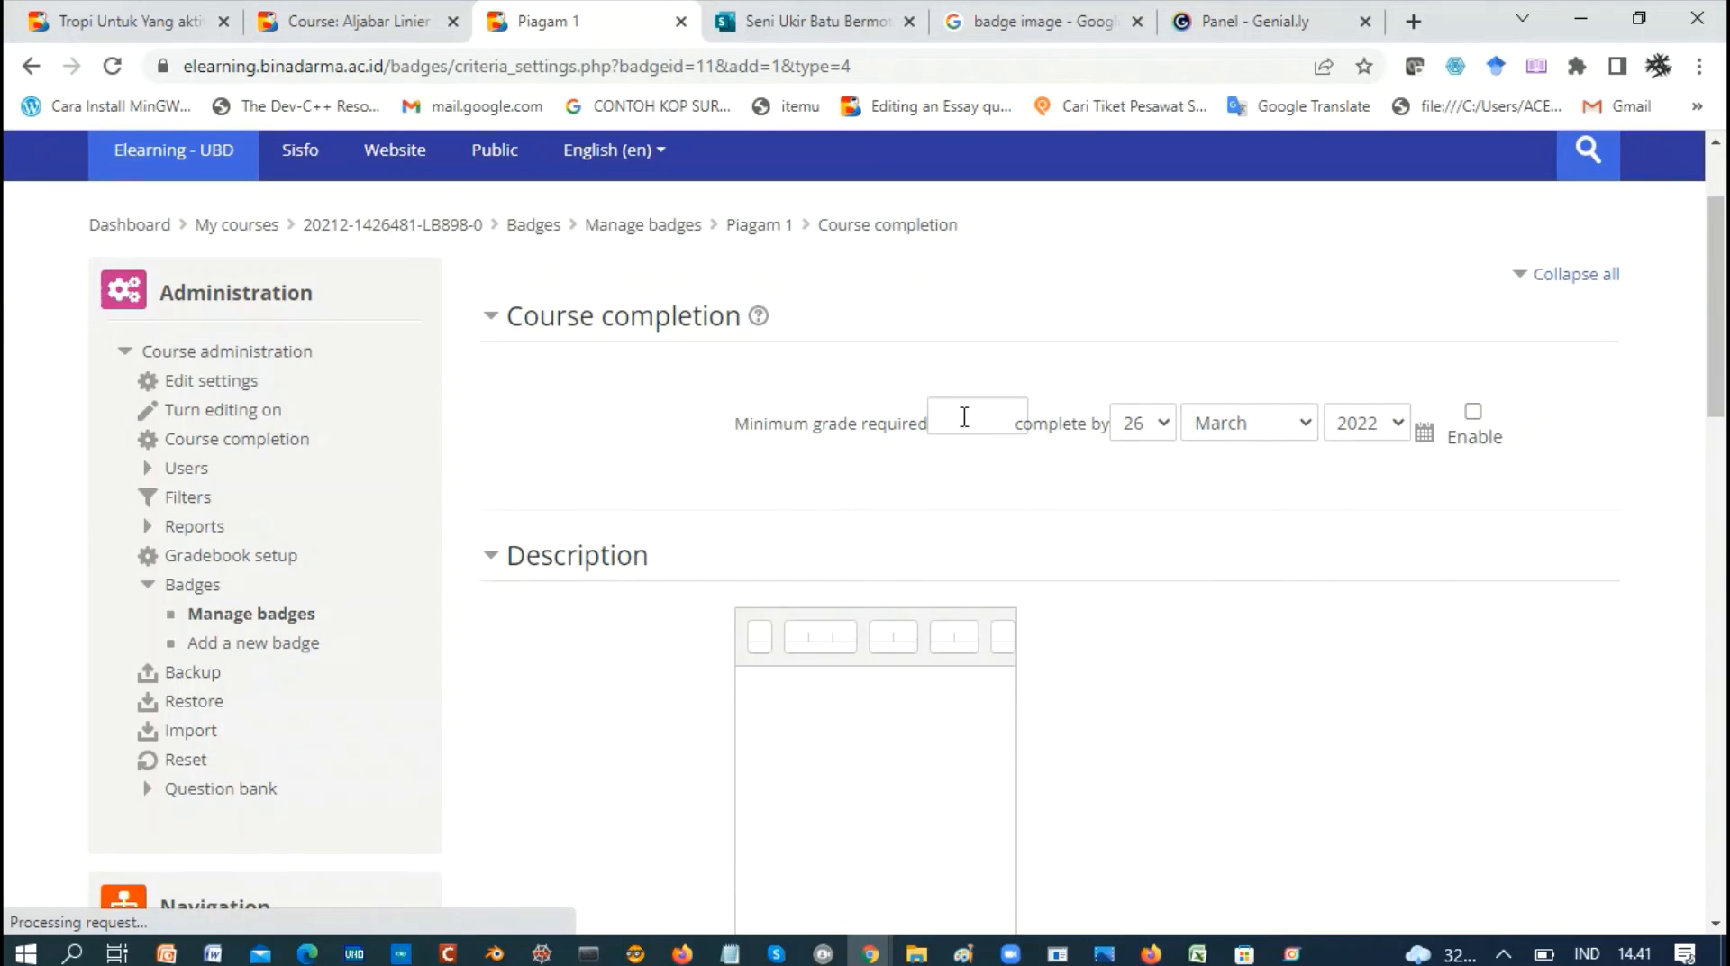
left_click(964, 416)
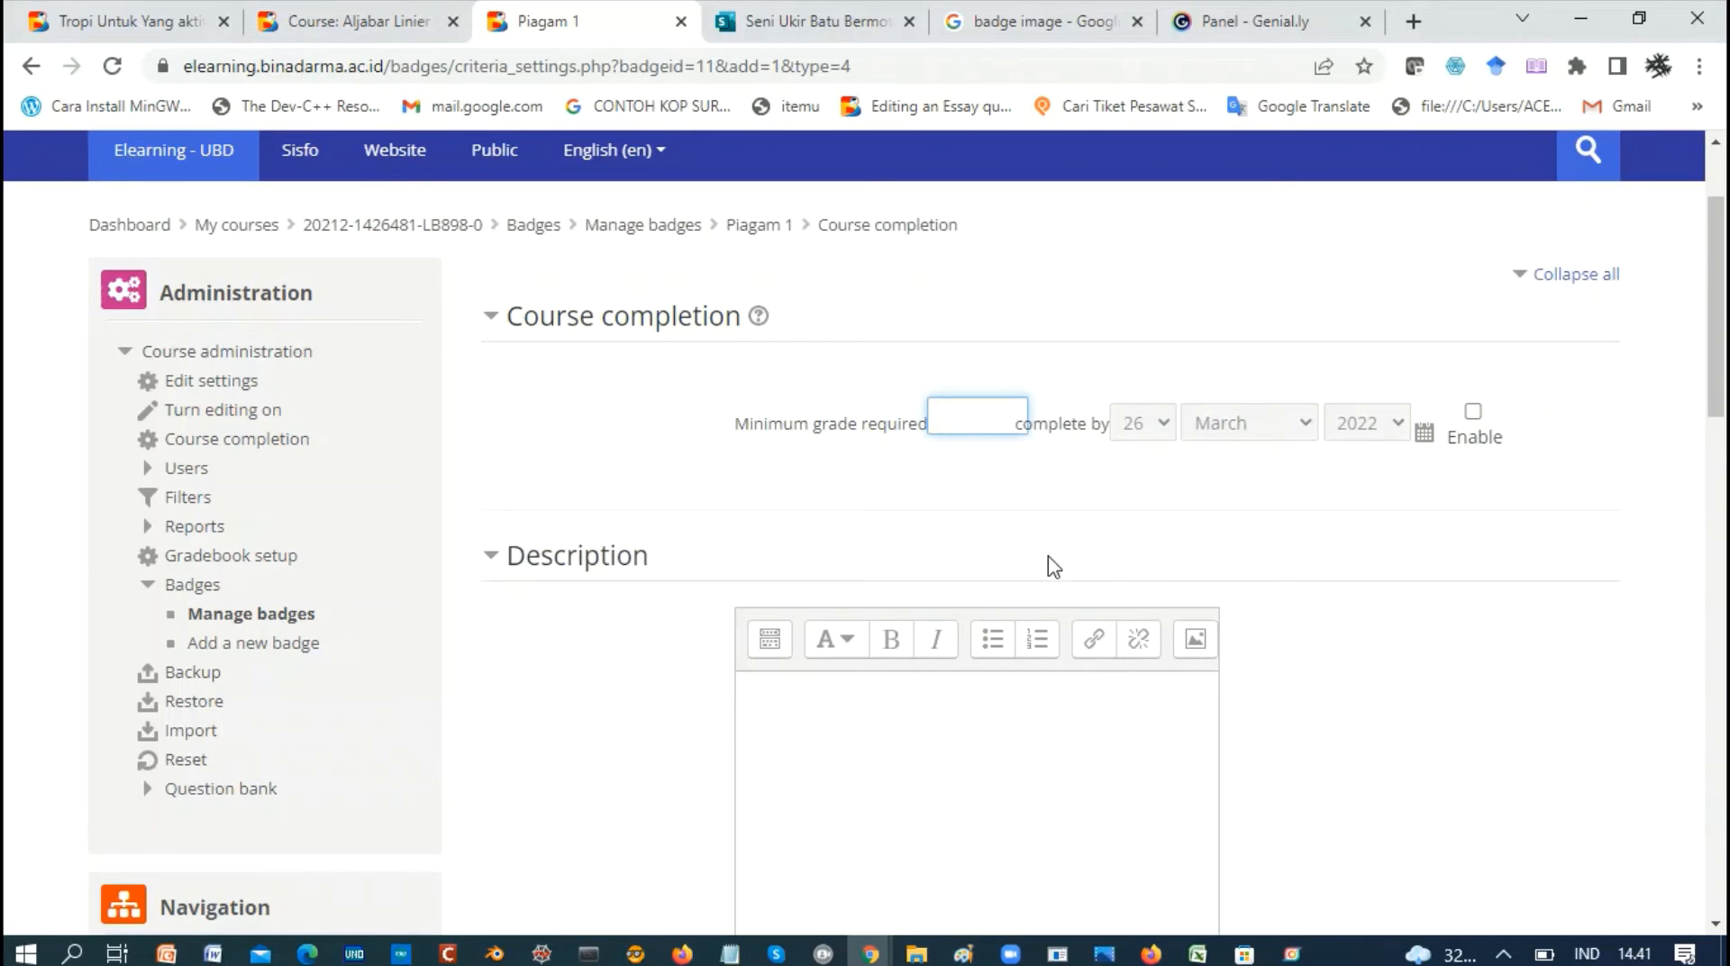
type("80")
- Describe the criterion as "Selamat kepada anda mahasiswa di kelas ini yang telah menyelesaikan semua aktivitas di eleanring hingga pertemuan 5." and save it
left_click(942, 773)
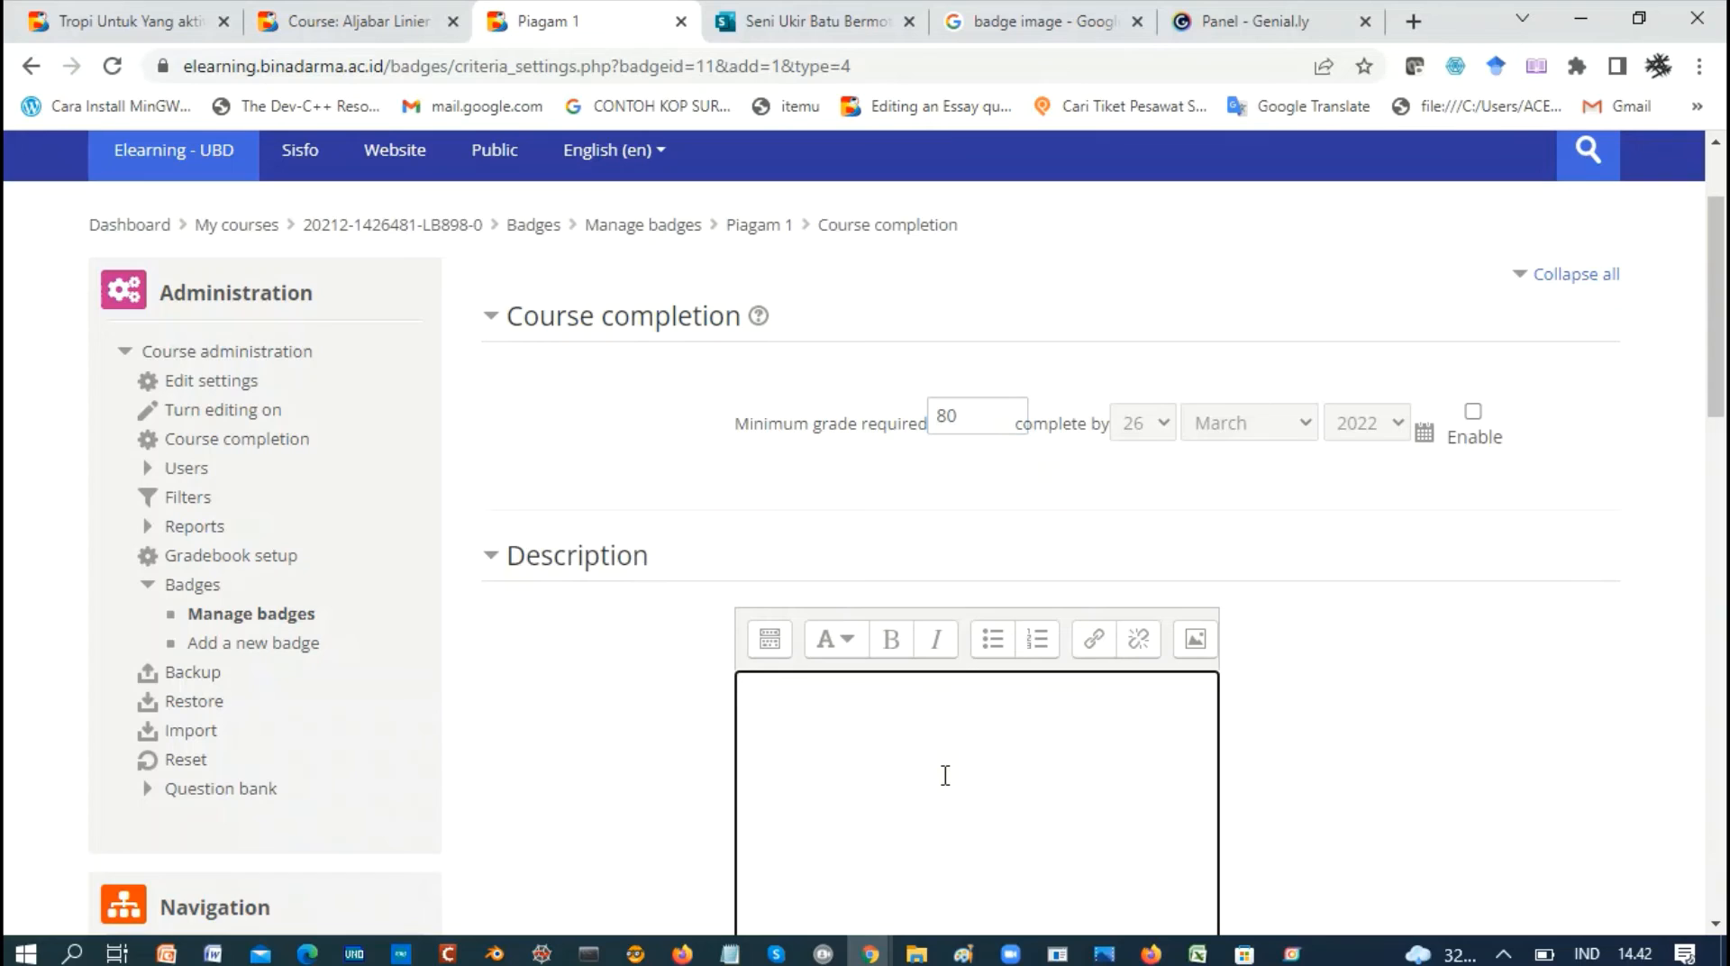
type("Selamat kepada ")
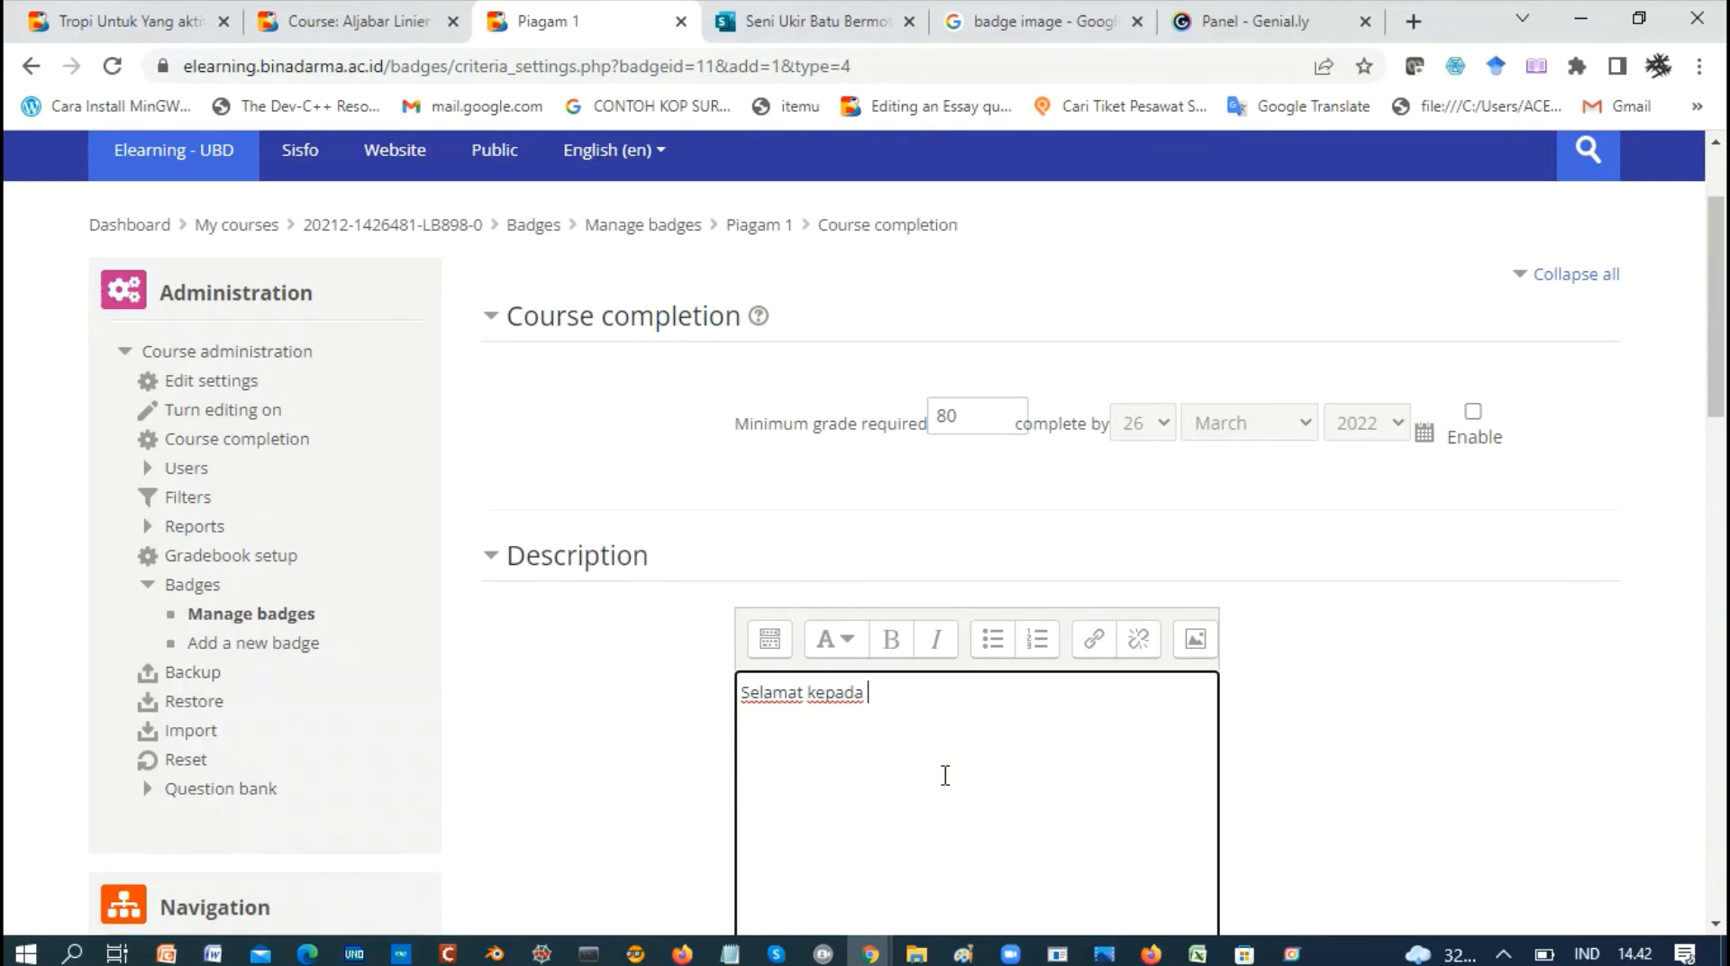
type("anda mahasiswa di kelas ini ")
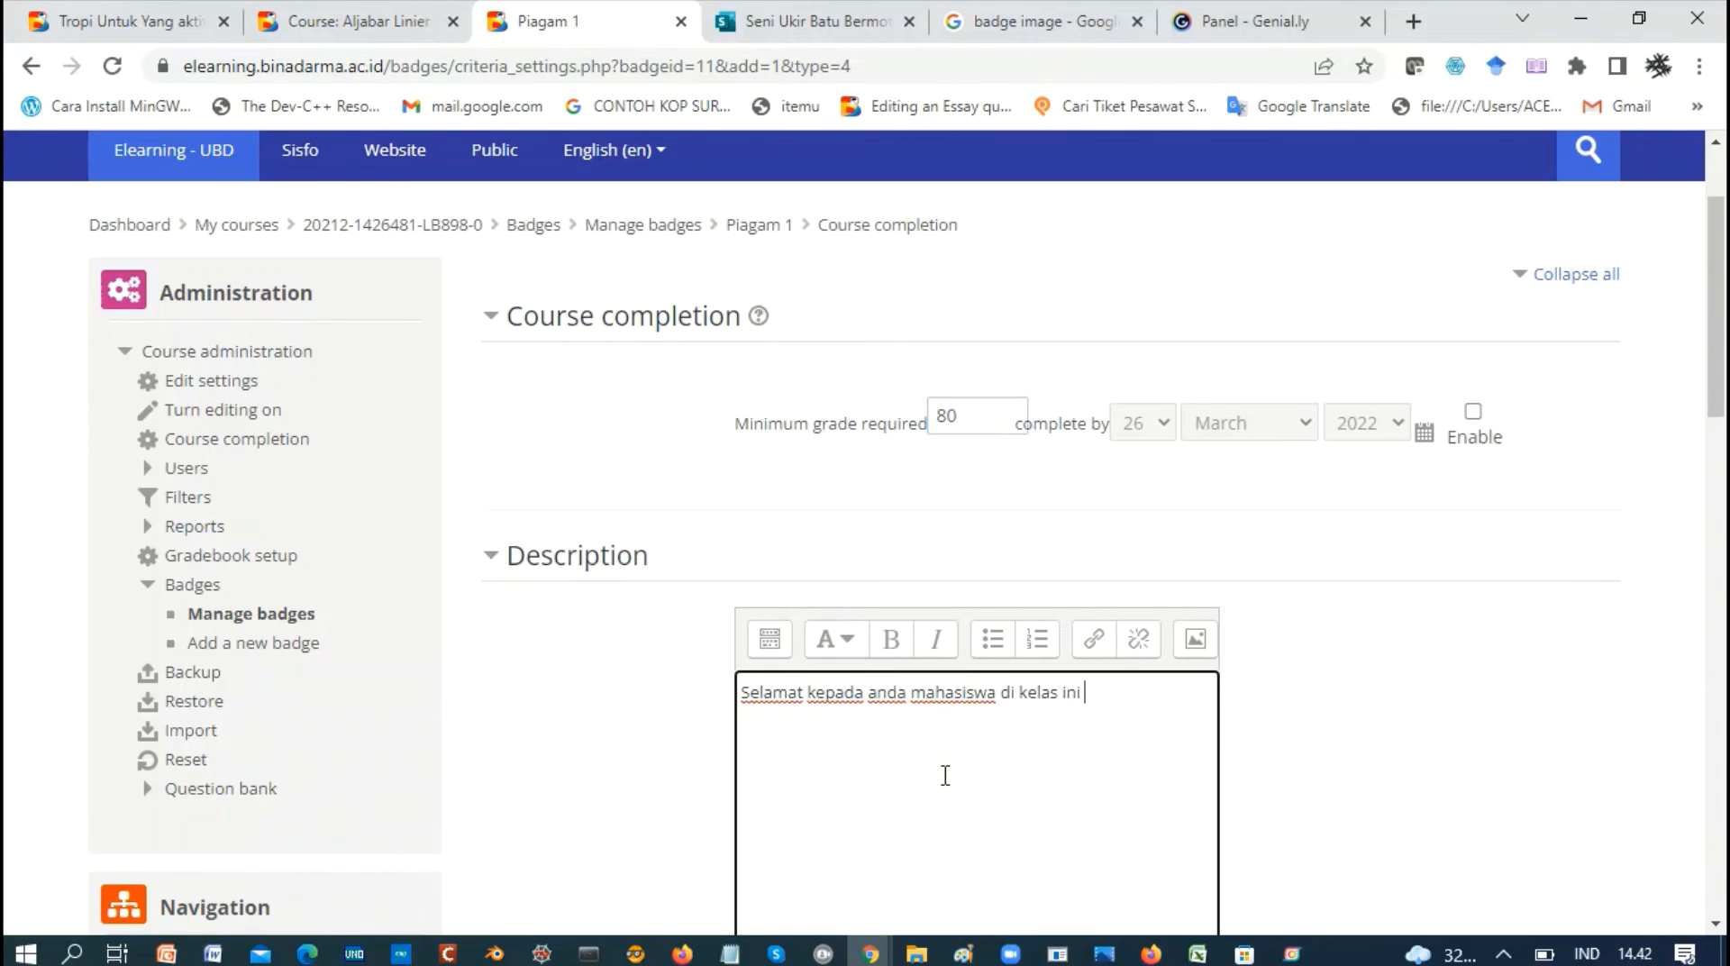
type("yang telah menyelesaikan")
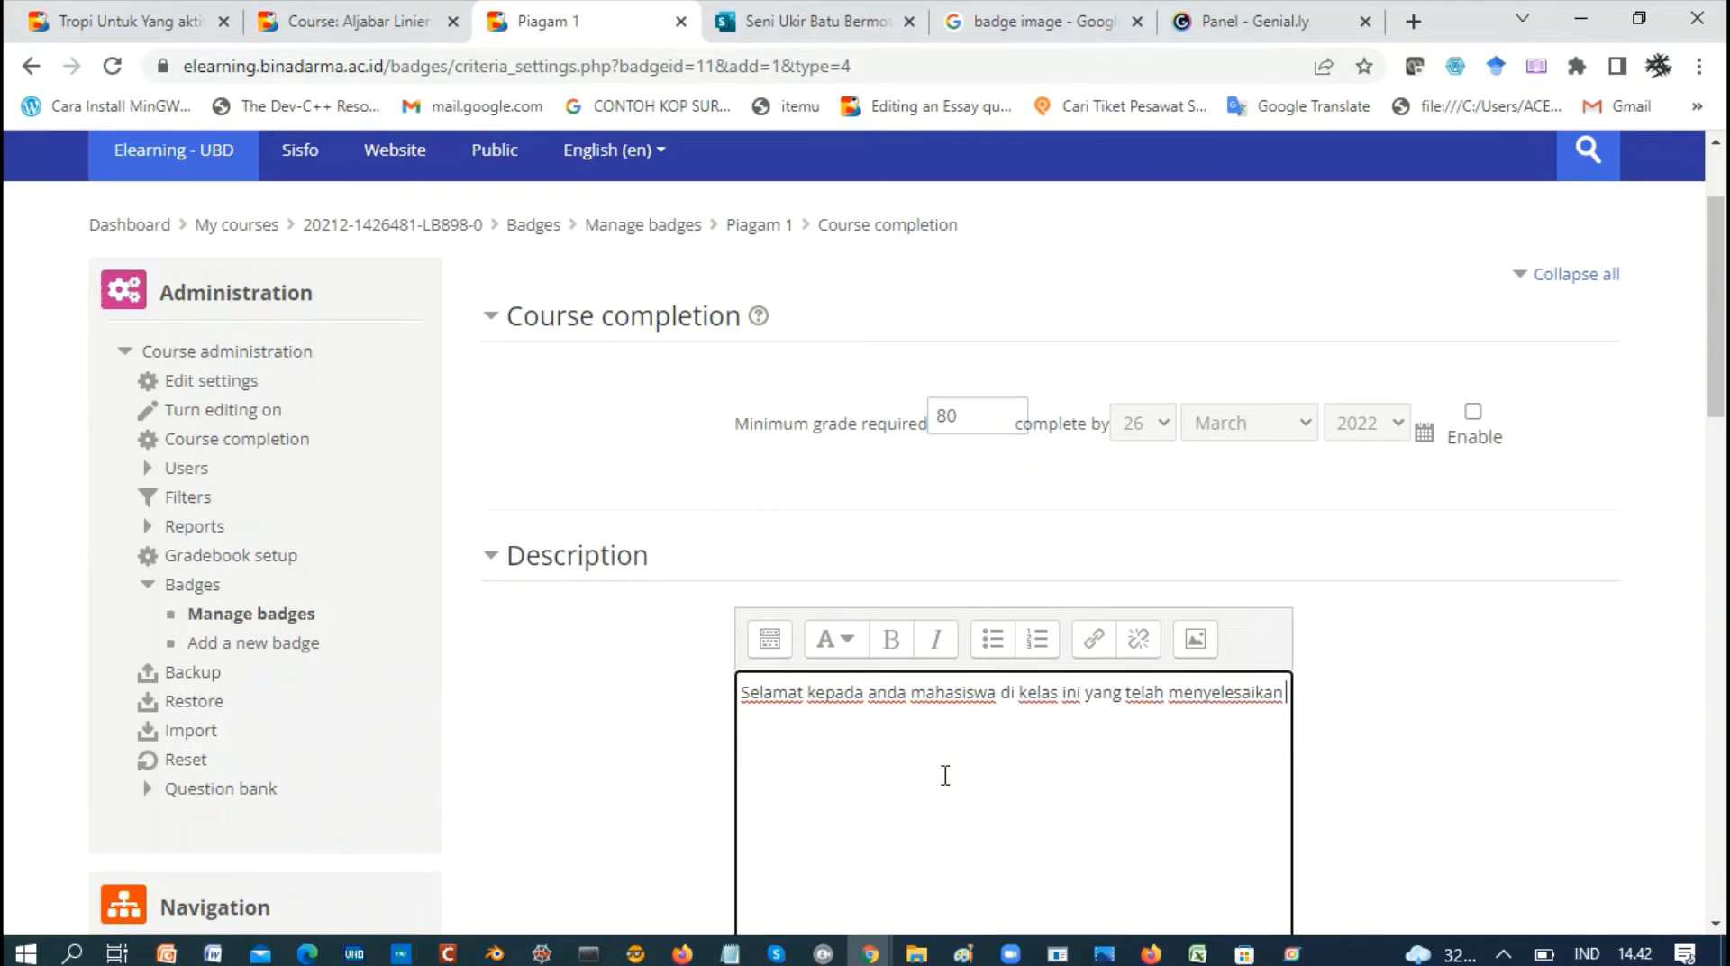
type(" aktivitas")
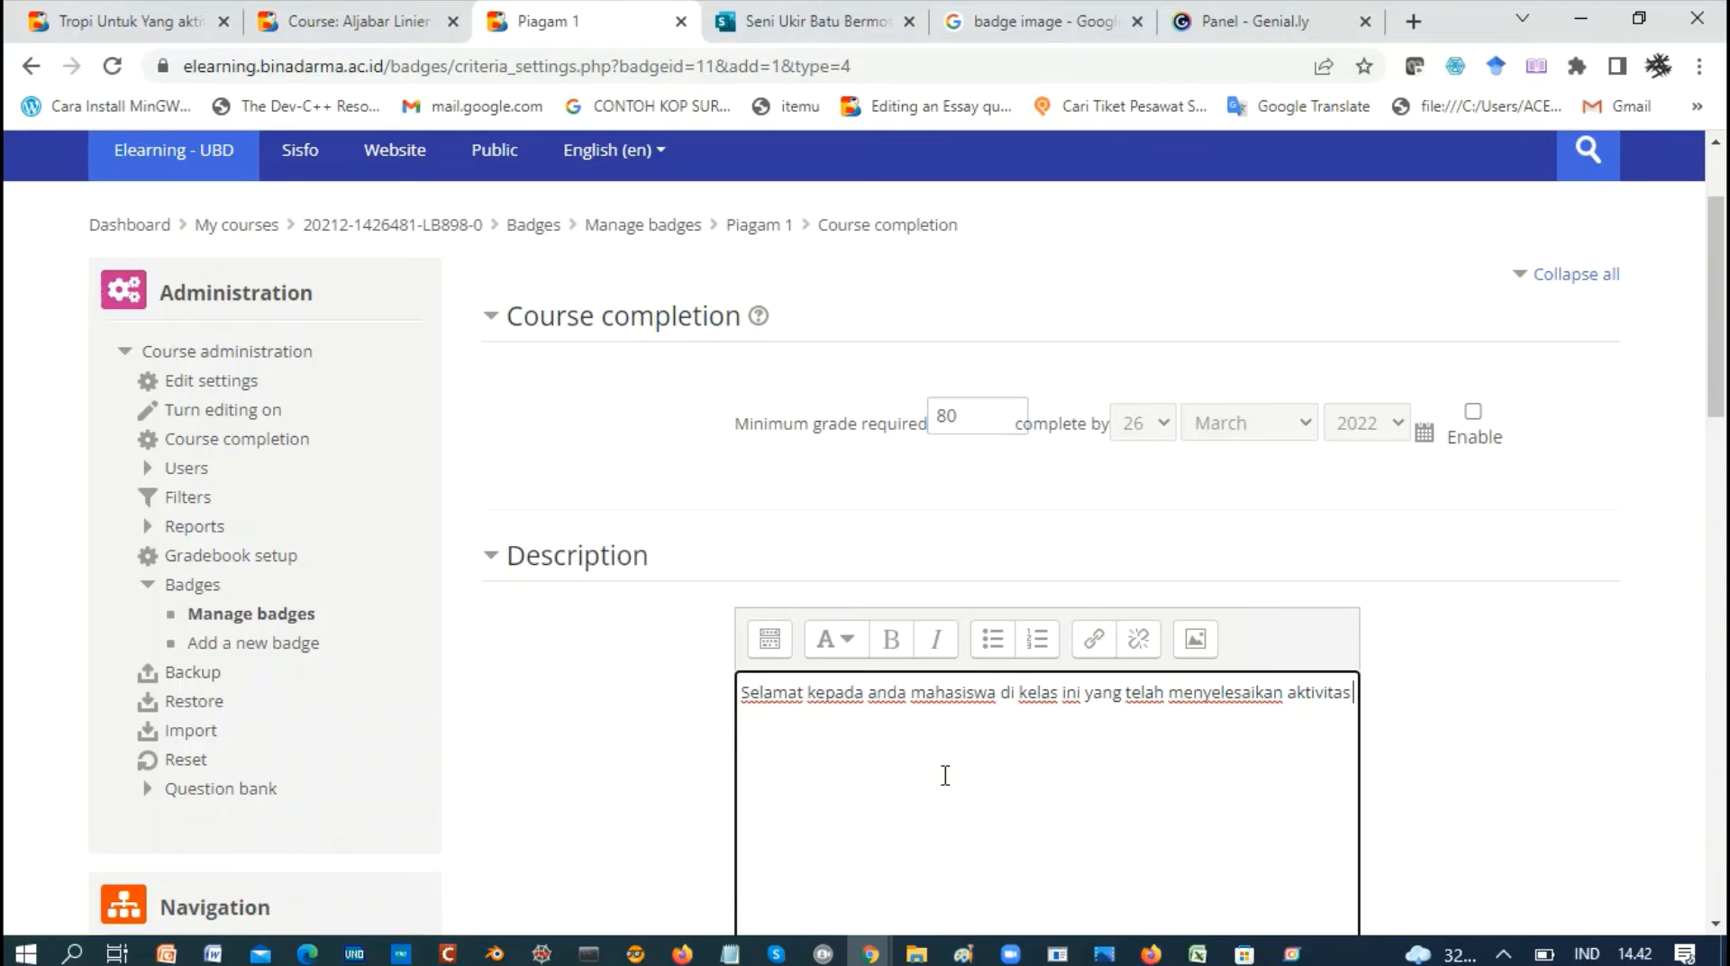
key("ctrl+Left")
type("semua aktivitas")
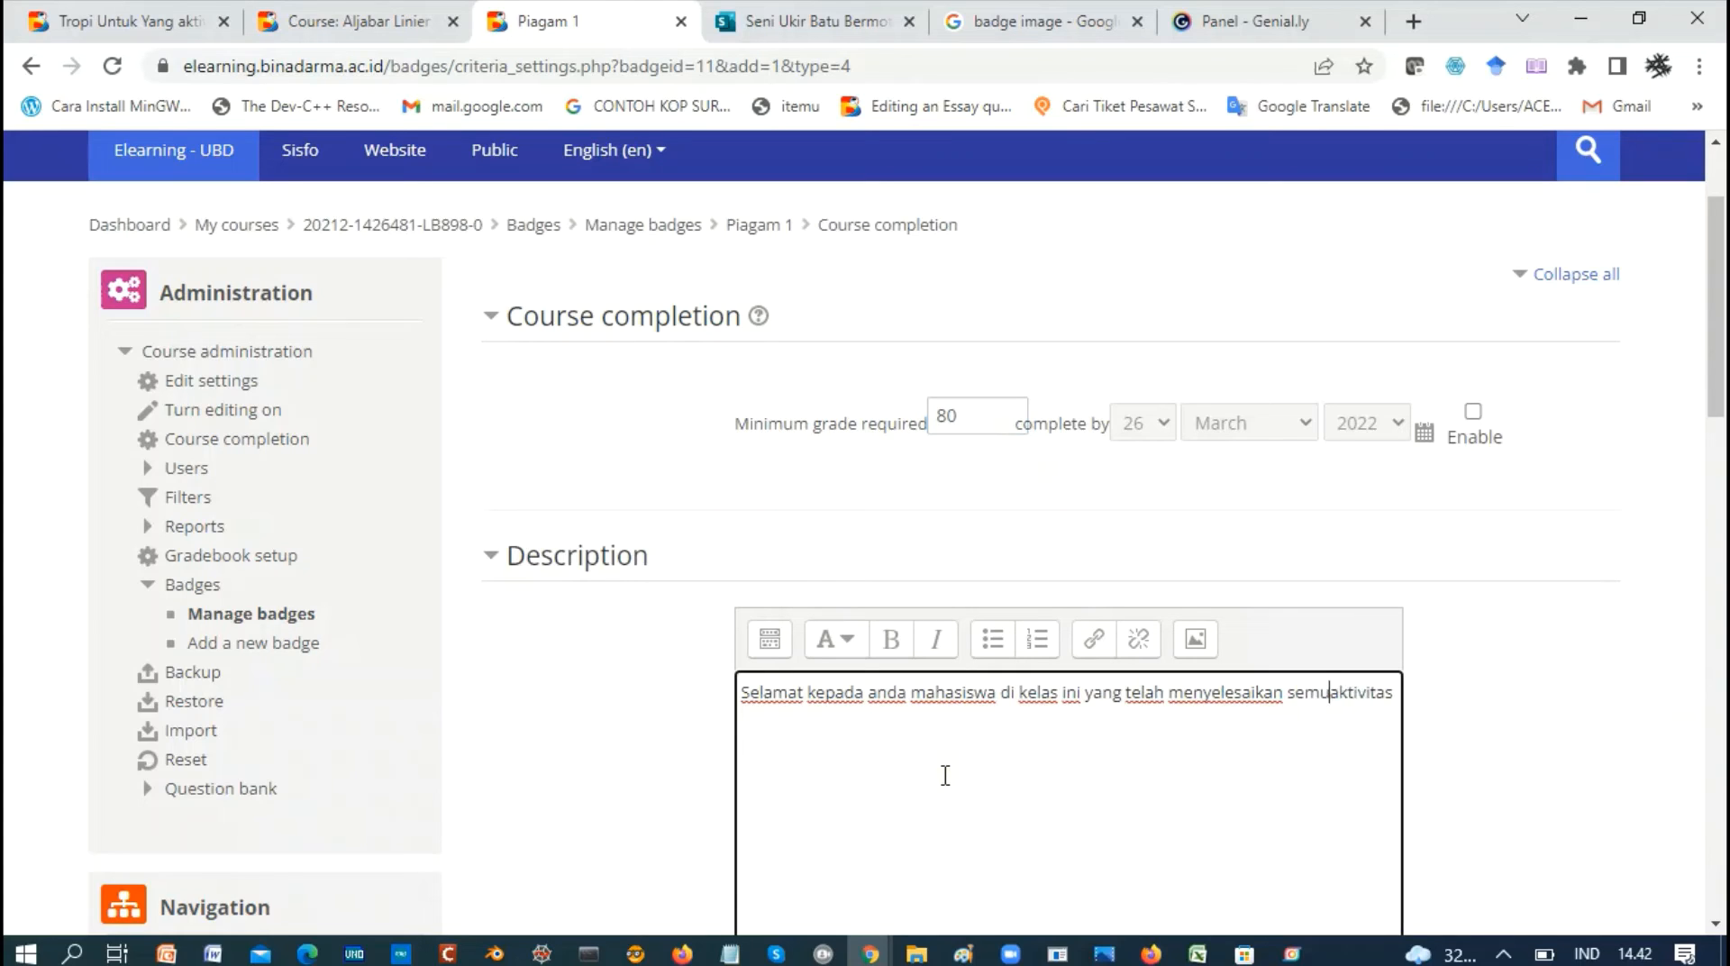
type(" di eleanring ")
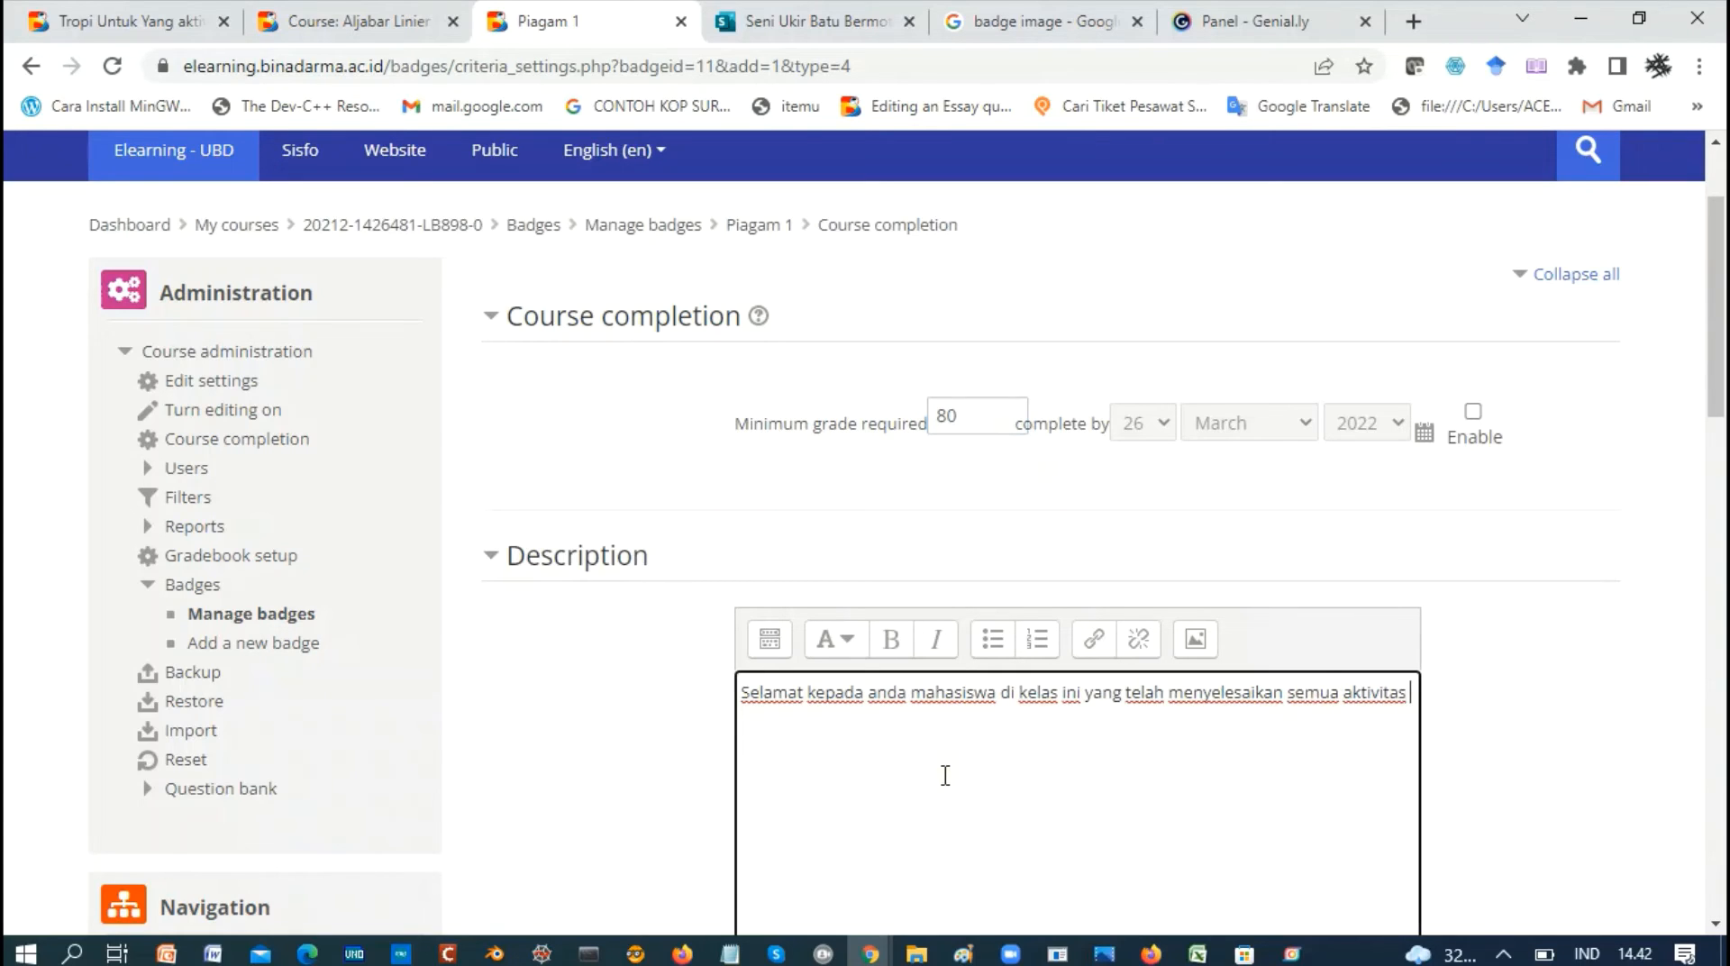
type("hin")
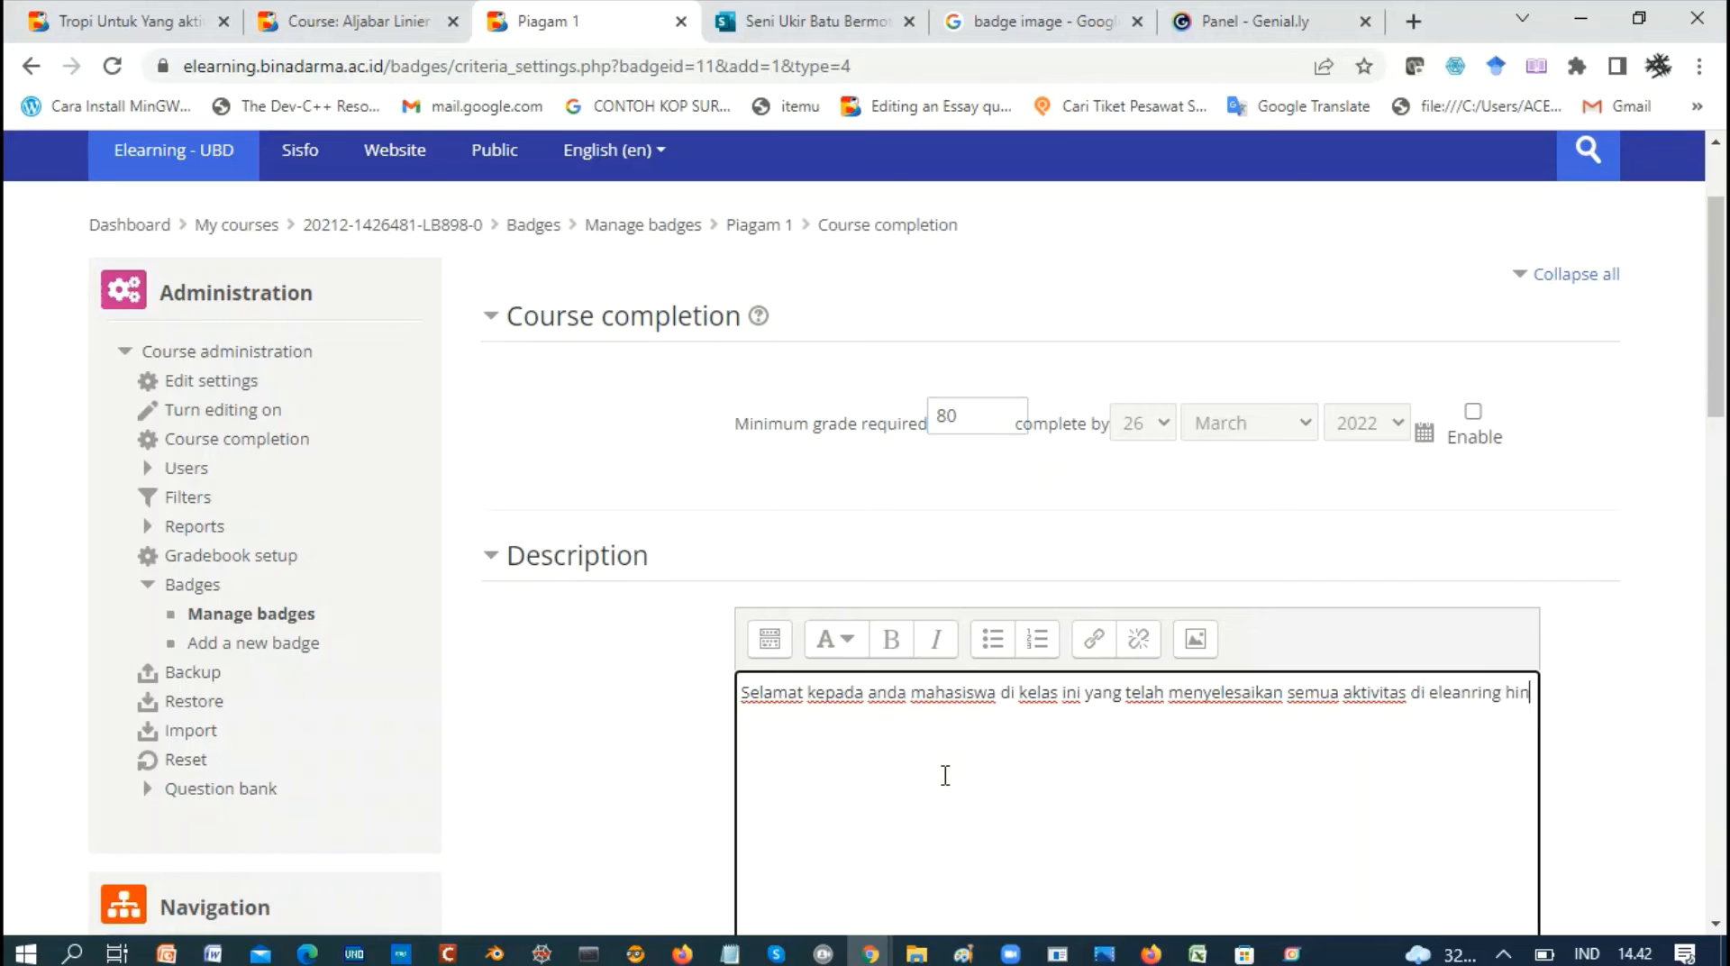
type("gga pertemuan 5")
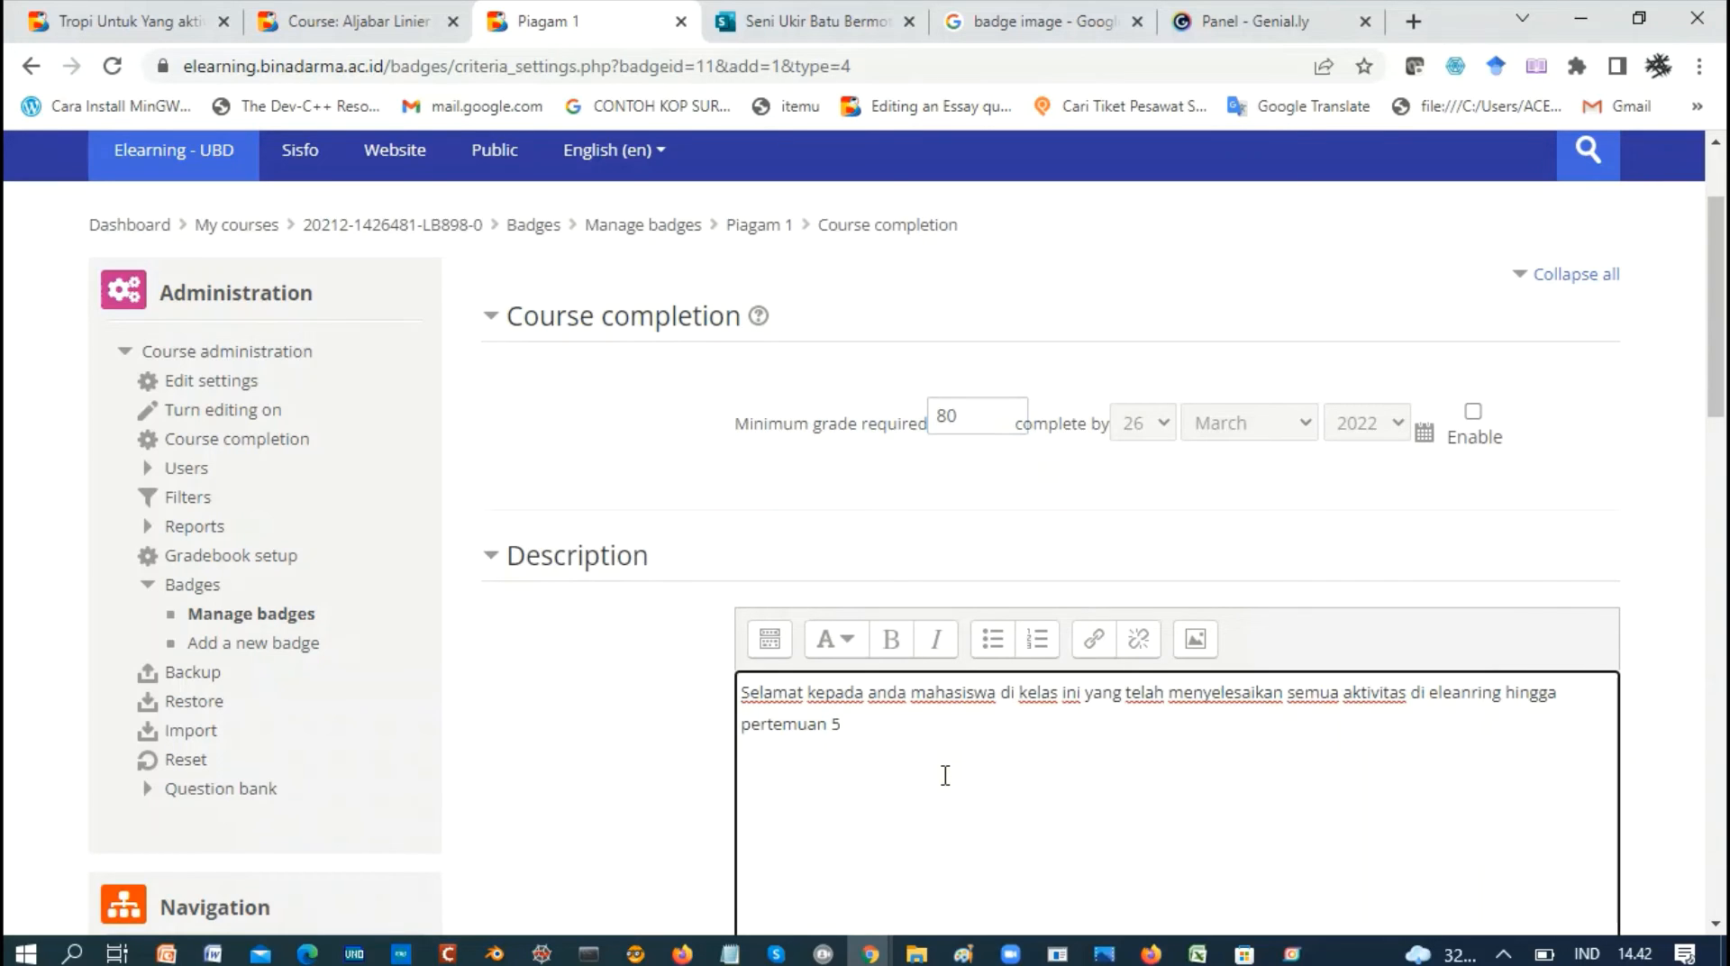
type(".")
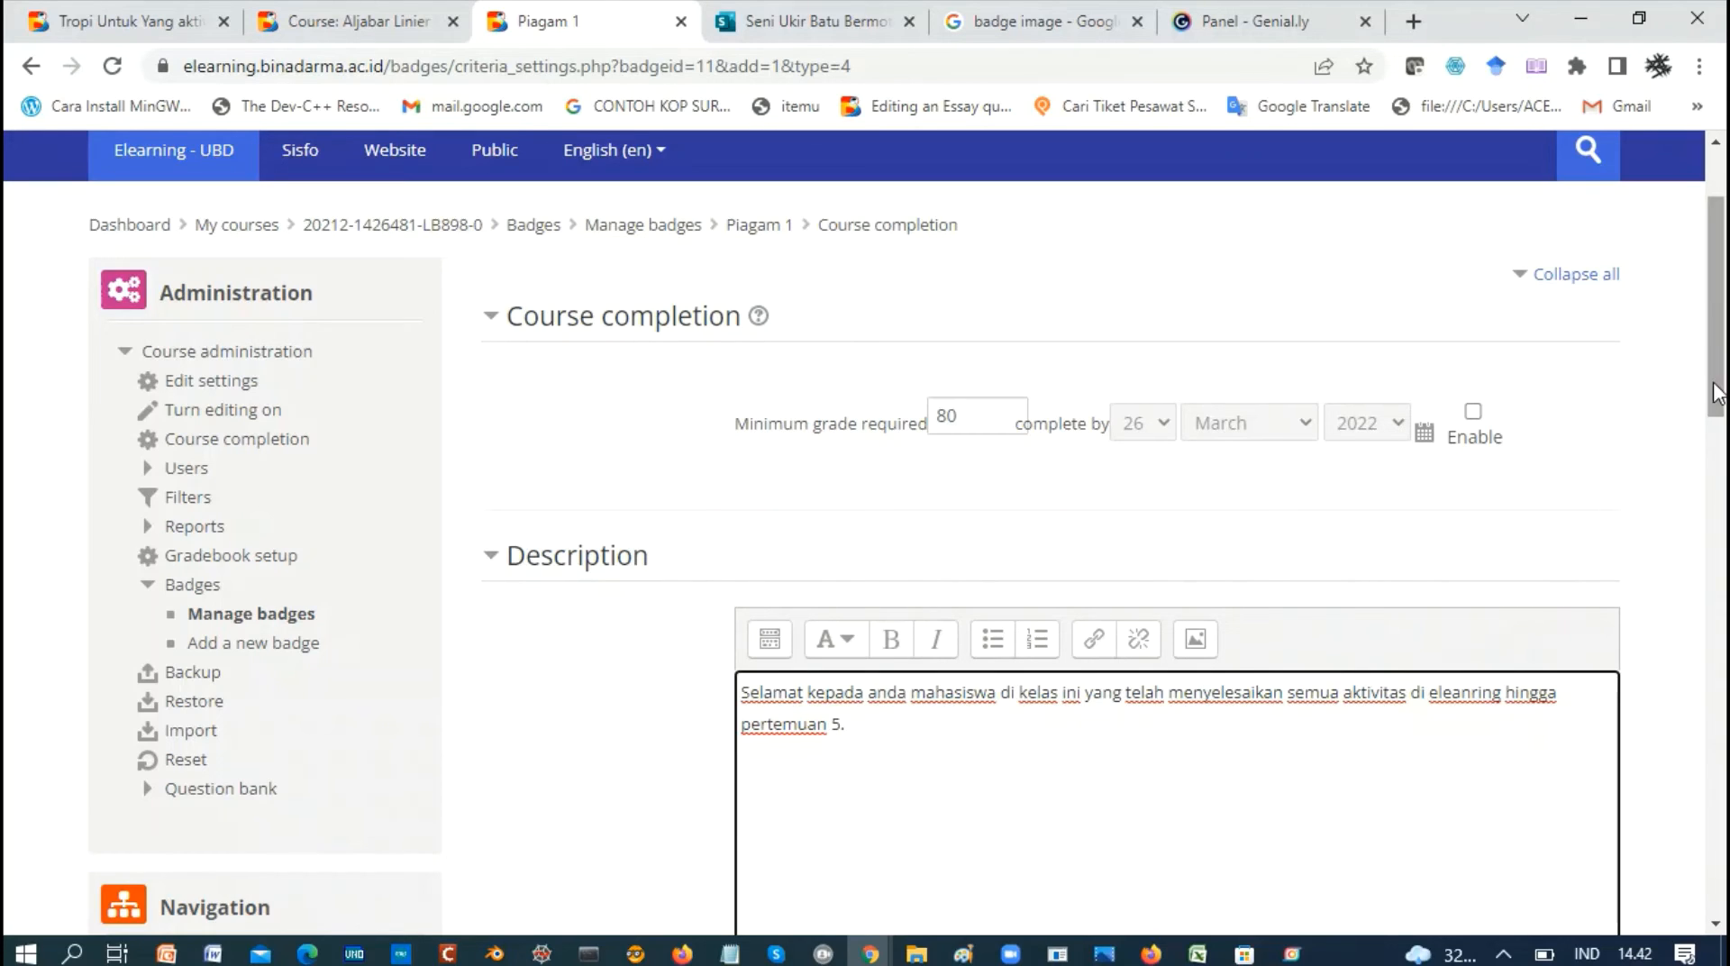
left_click_drag(1716, 377, 1699, 491)
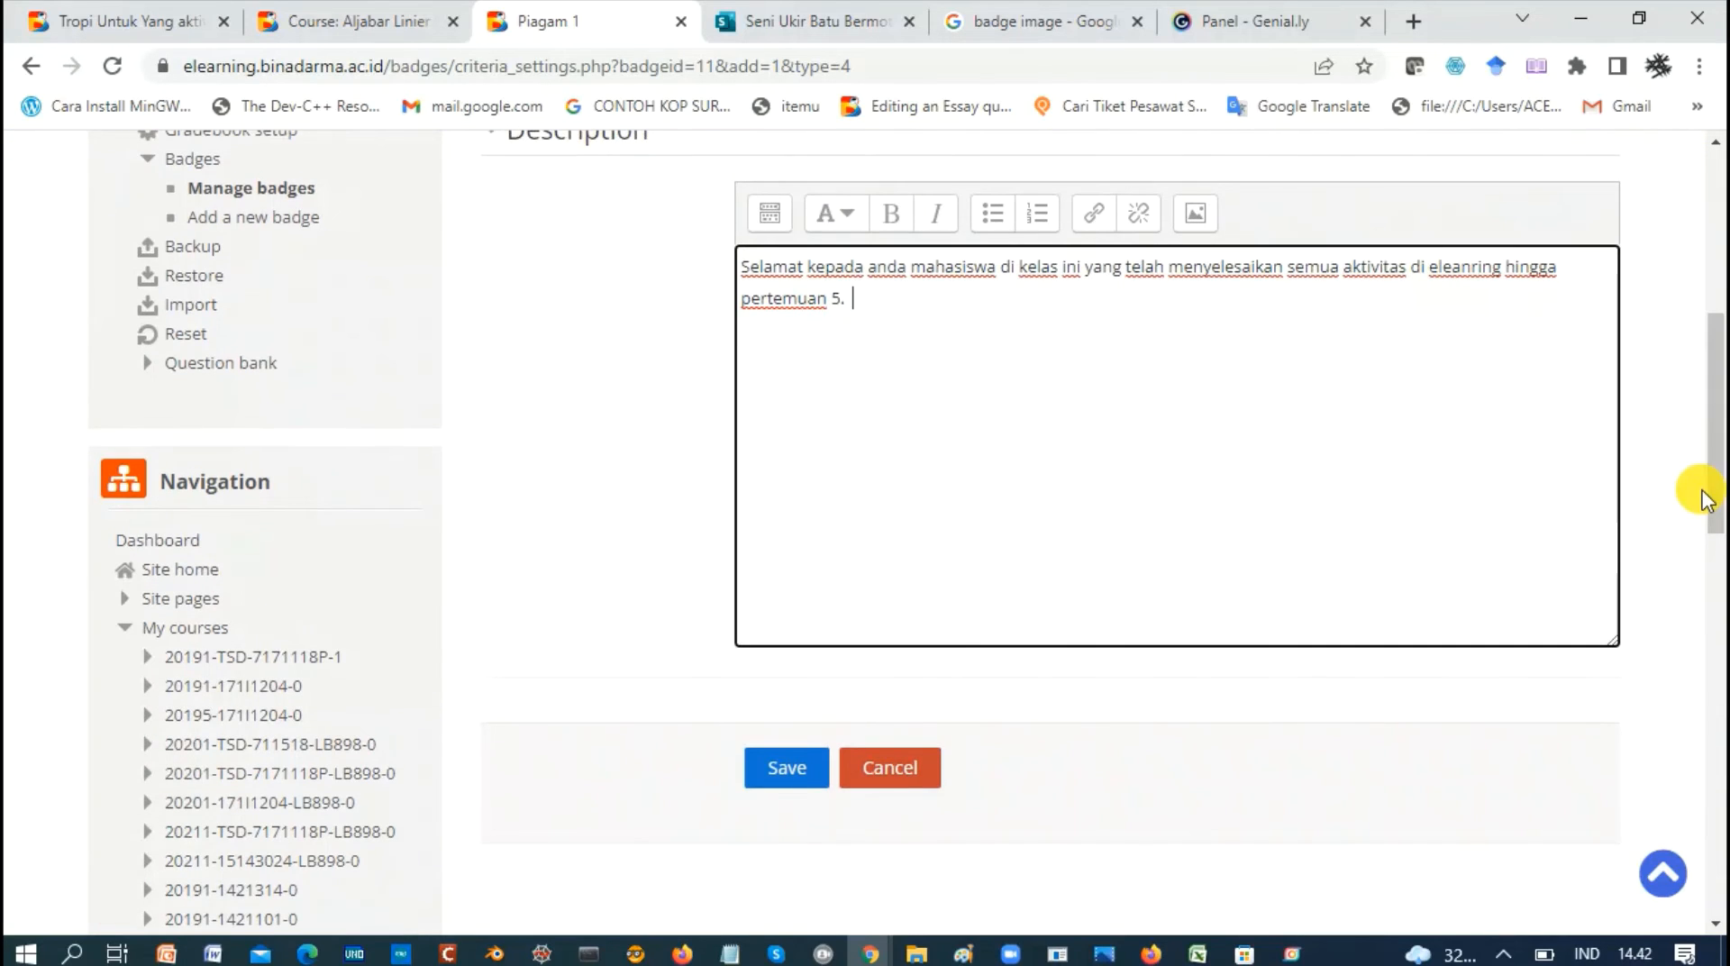
left_click(782, 771)
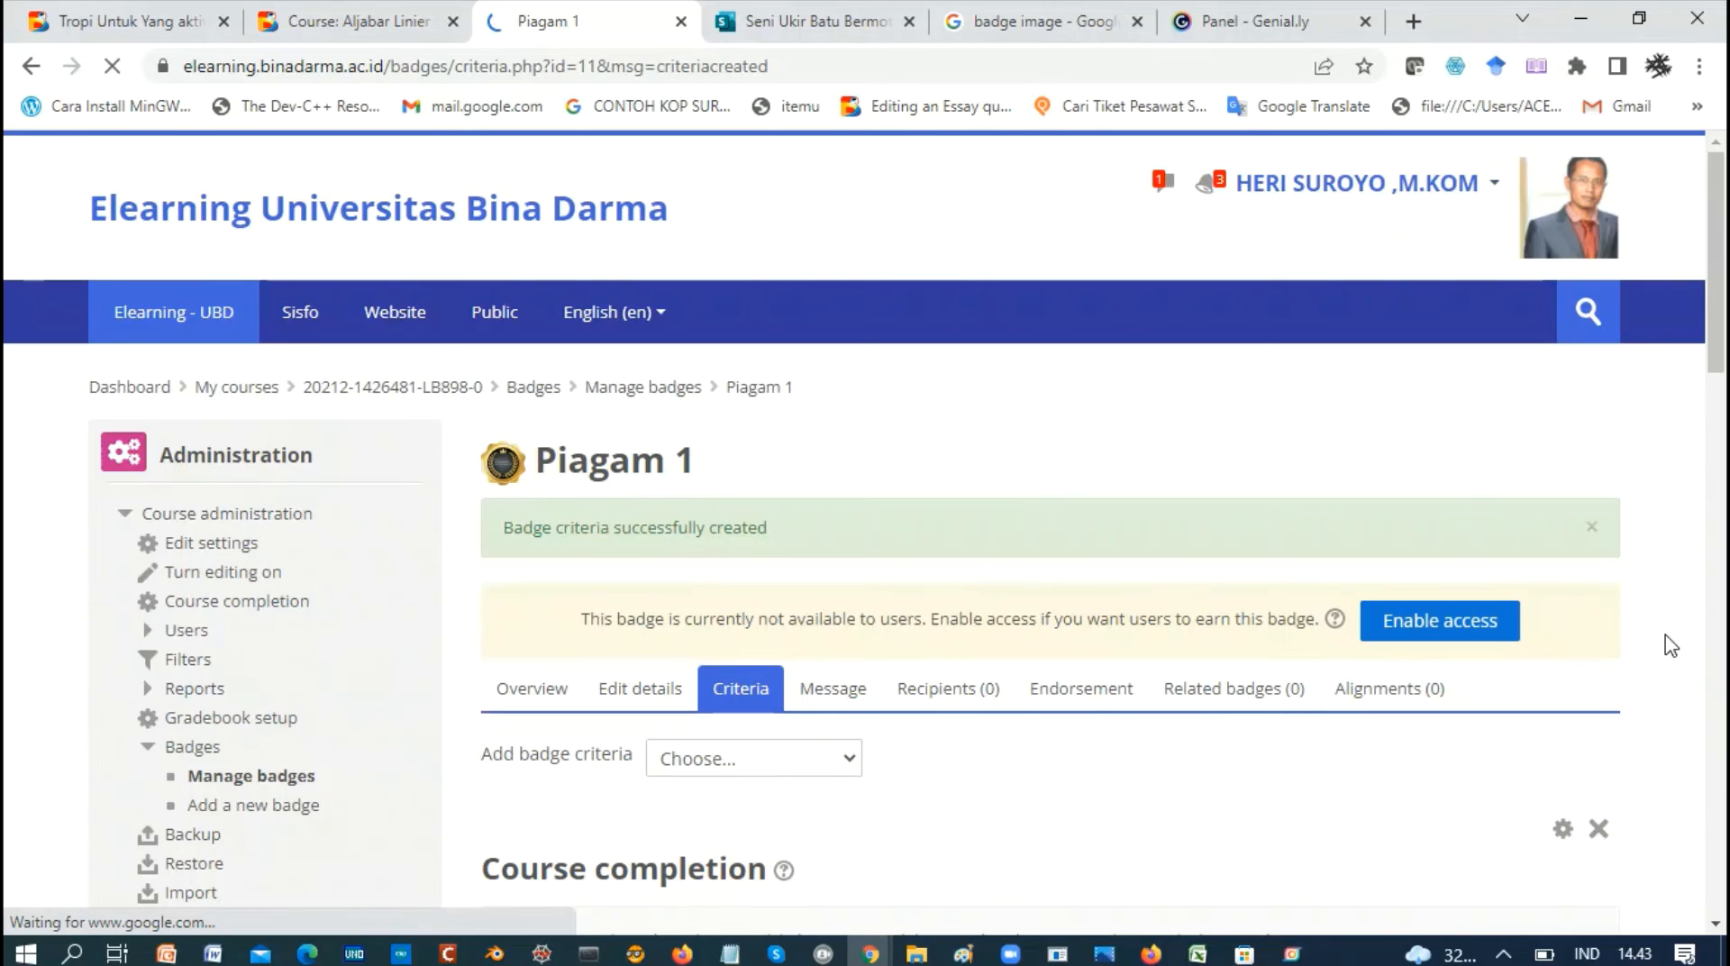
- Enable user access to the Piagam 1 badge and confirm the access change
left_click_drag(1722, 306, 1705, 391)
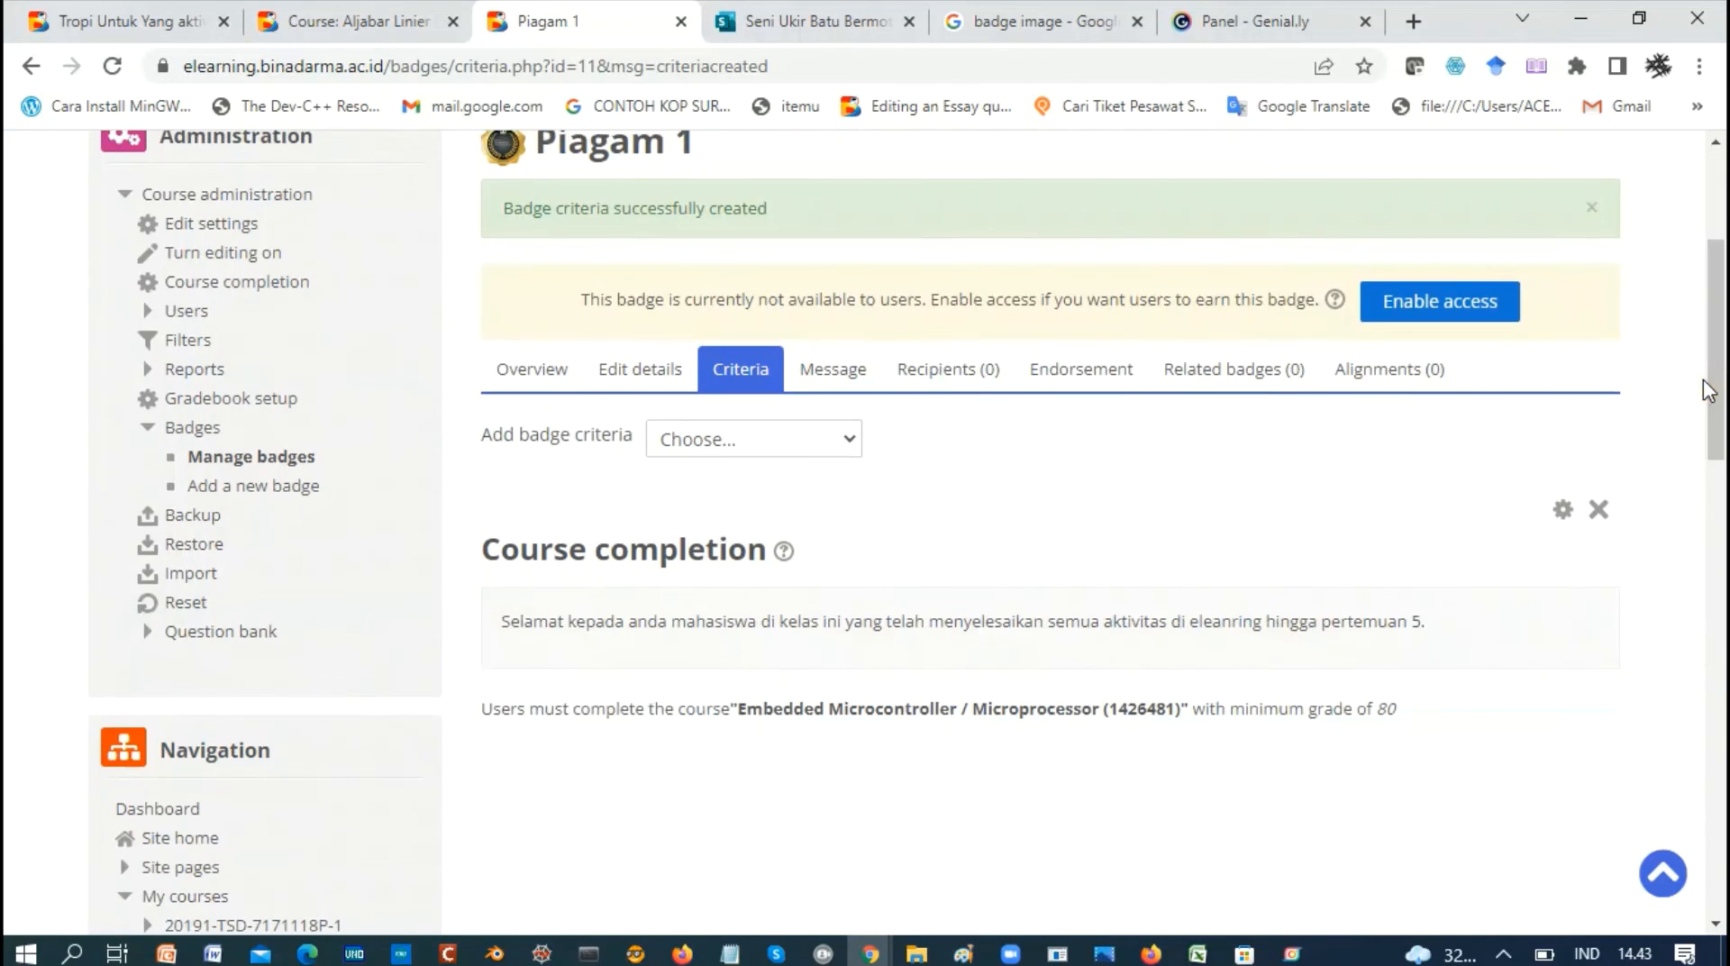
left_click(1416, 315)
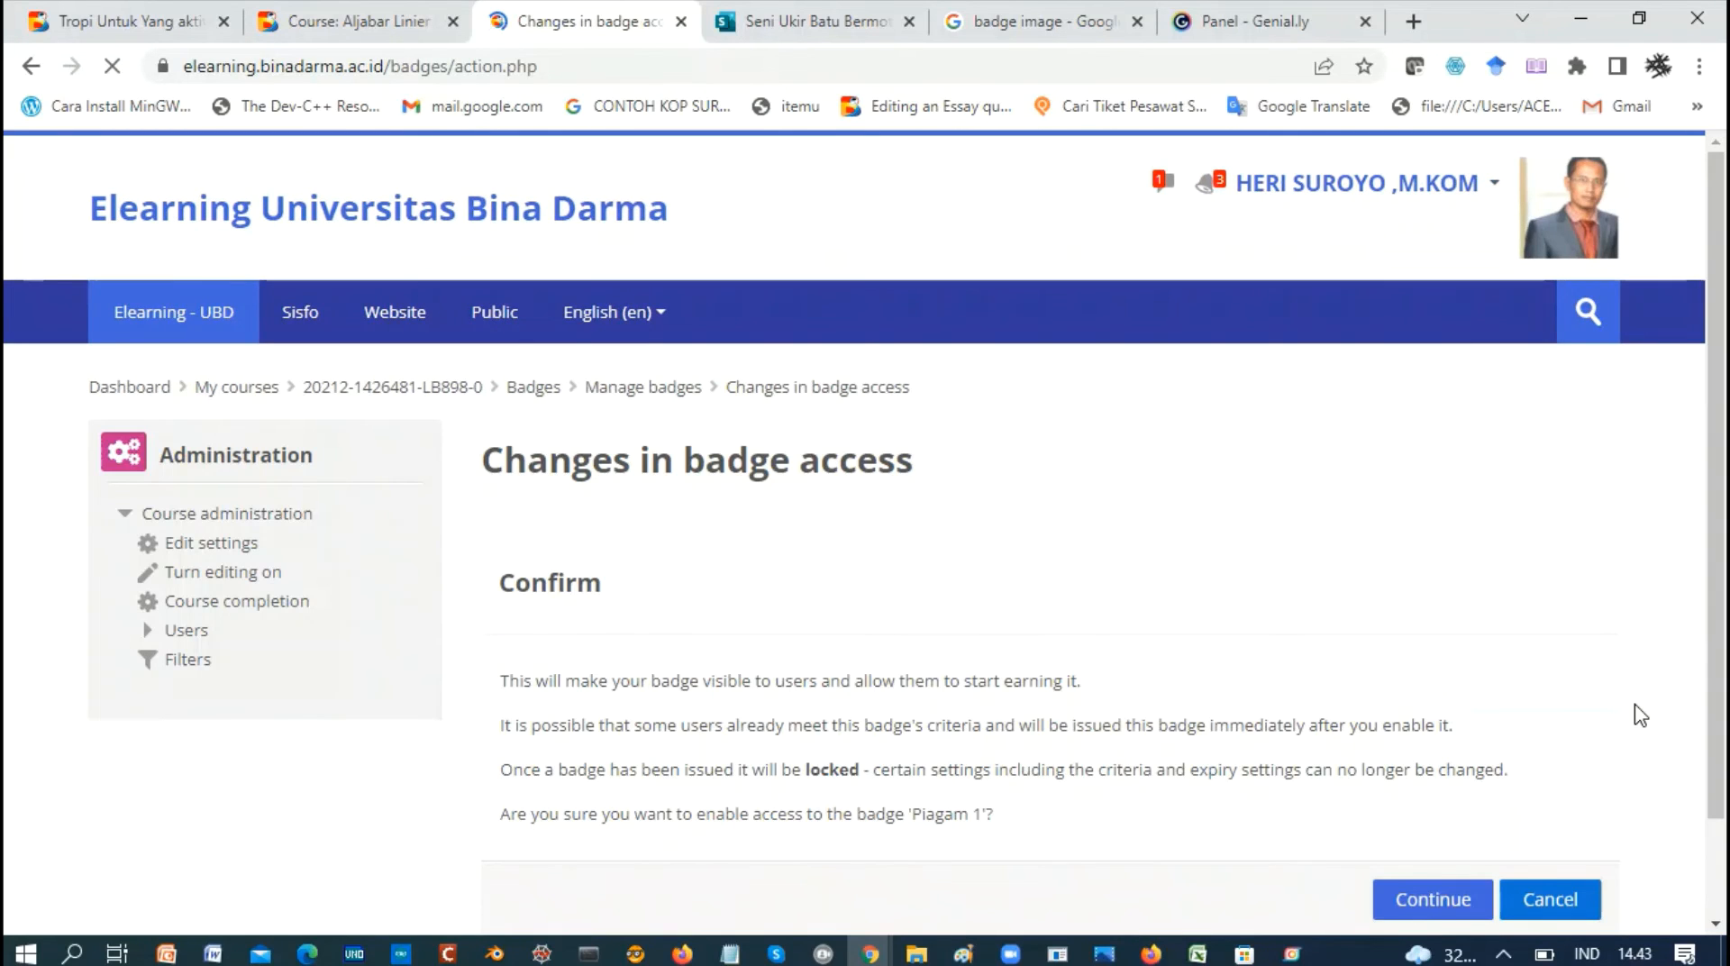
left_click(1428, 909)
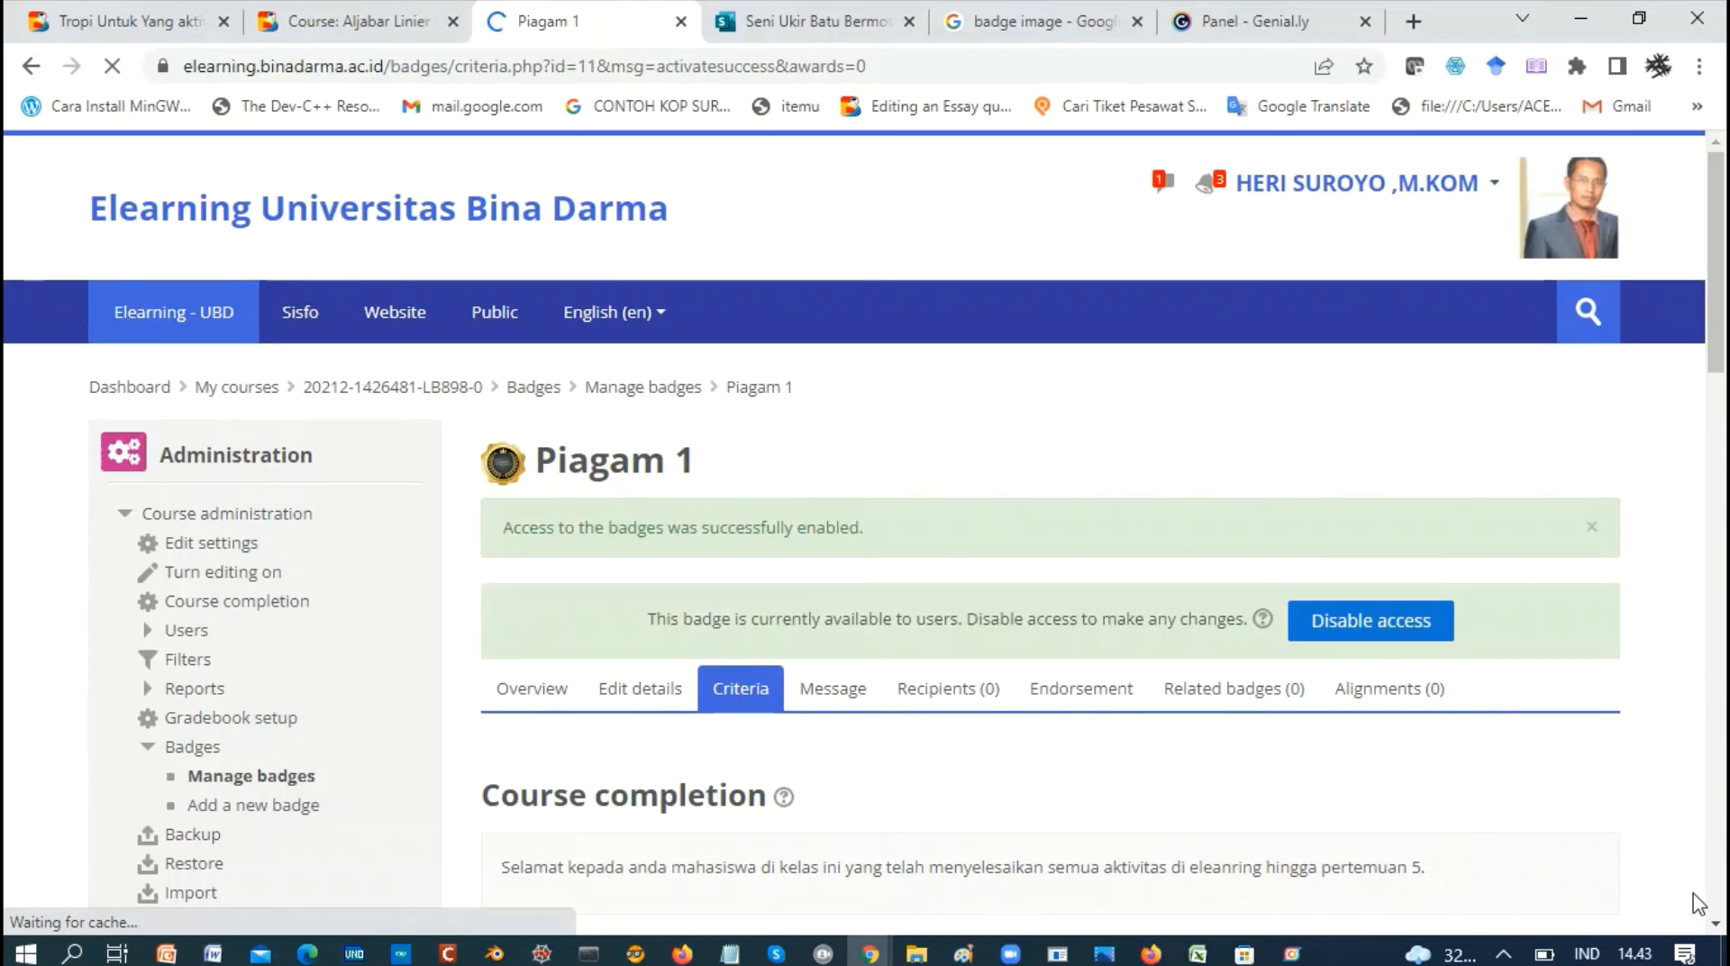
scroll(887, 597, "down", 2)
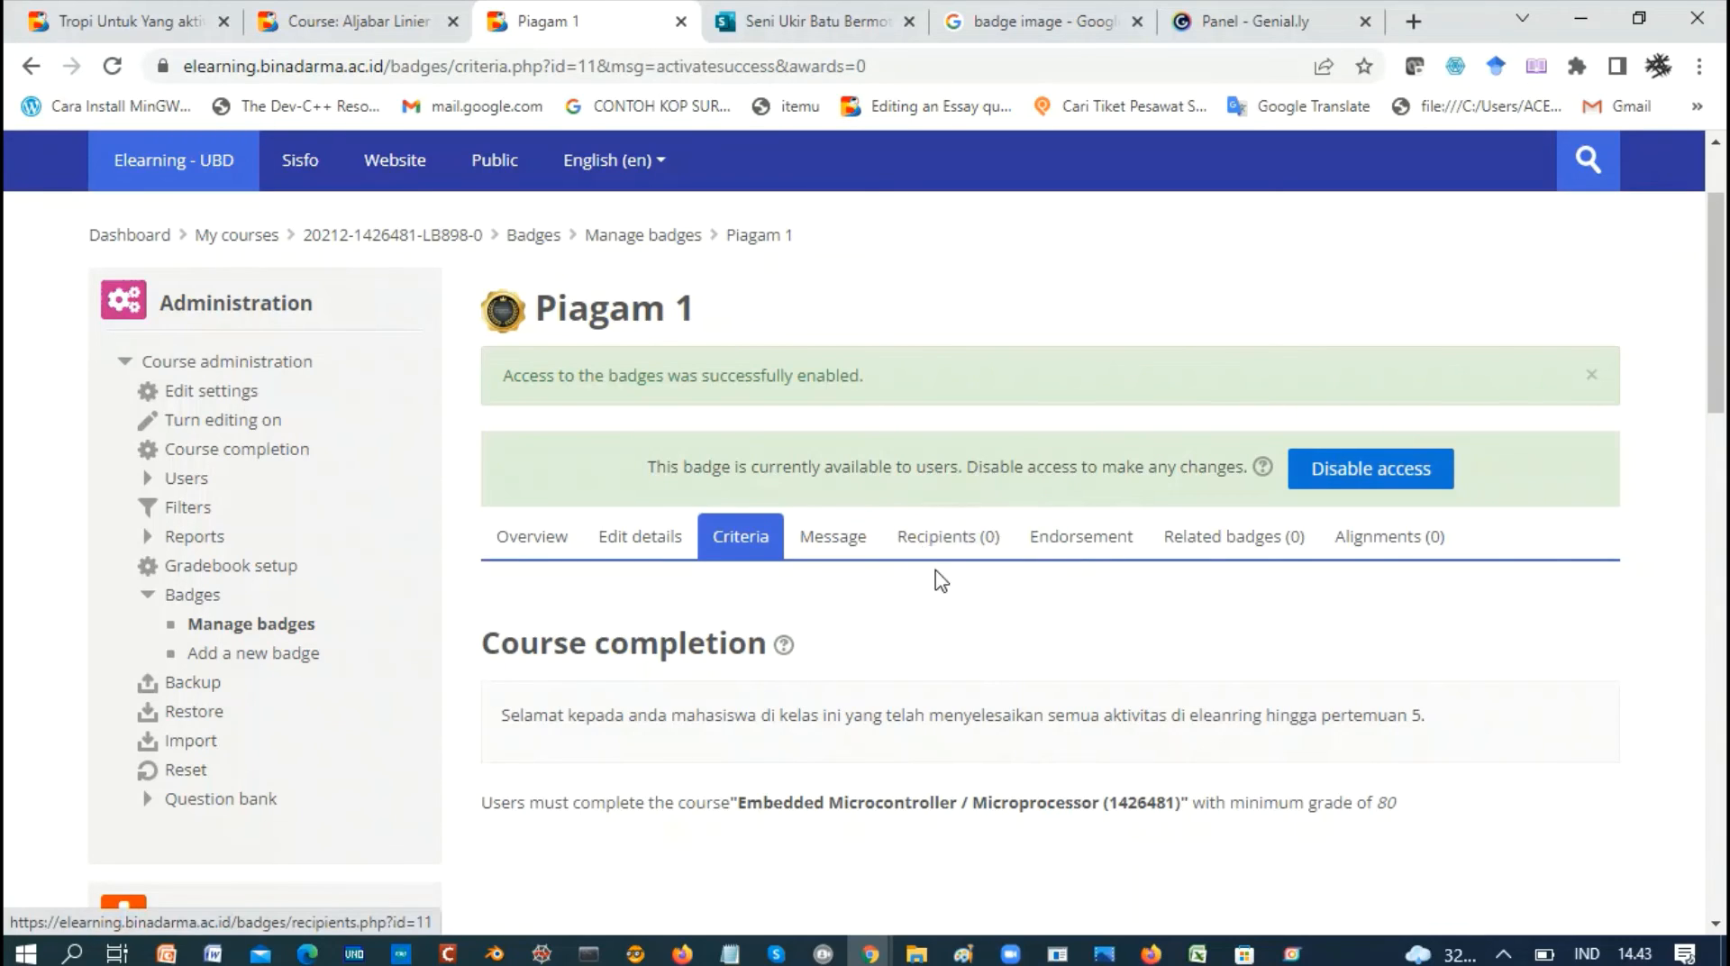
- Check the recipients of the "Tropi Untuk Yang aktivitasnya Komplit" badge, and find the badge announcement in the AljabarLinear group chat in WhatsApp
left_click(126, 20)
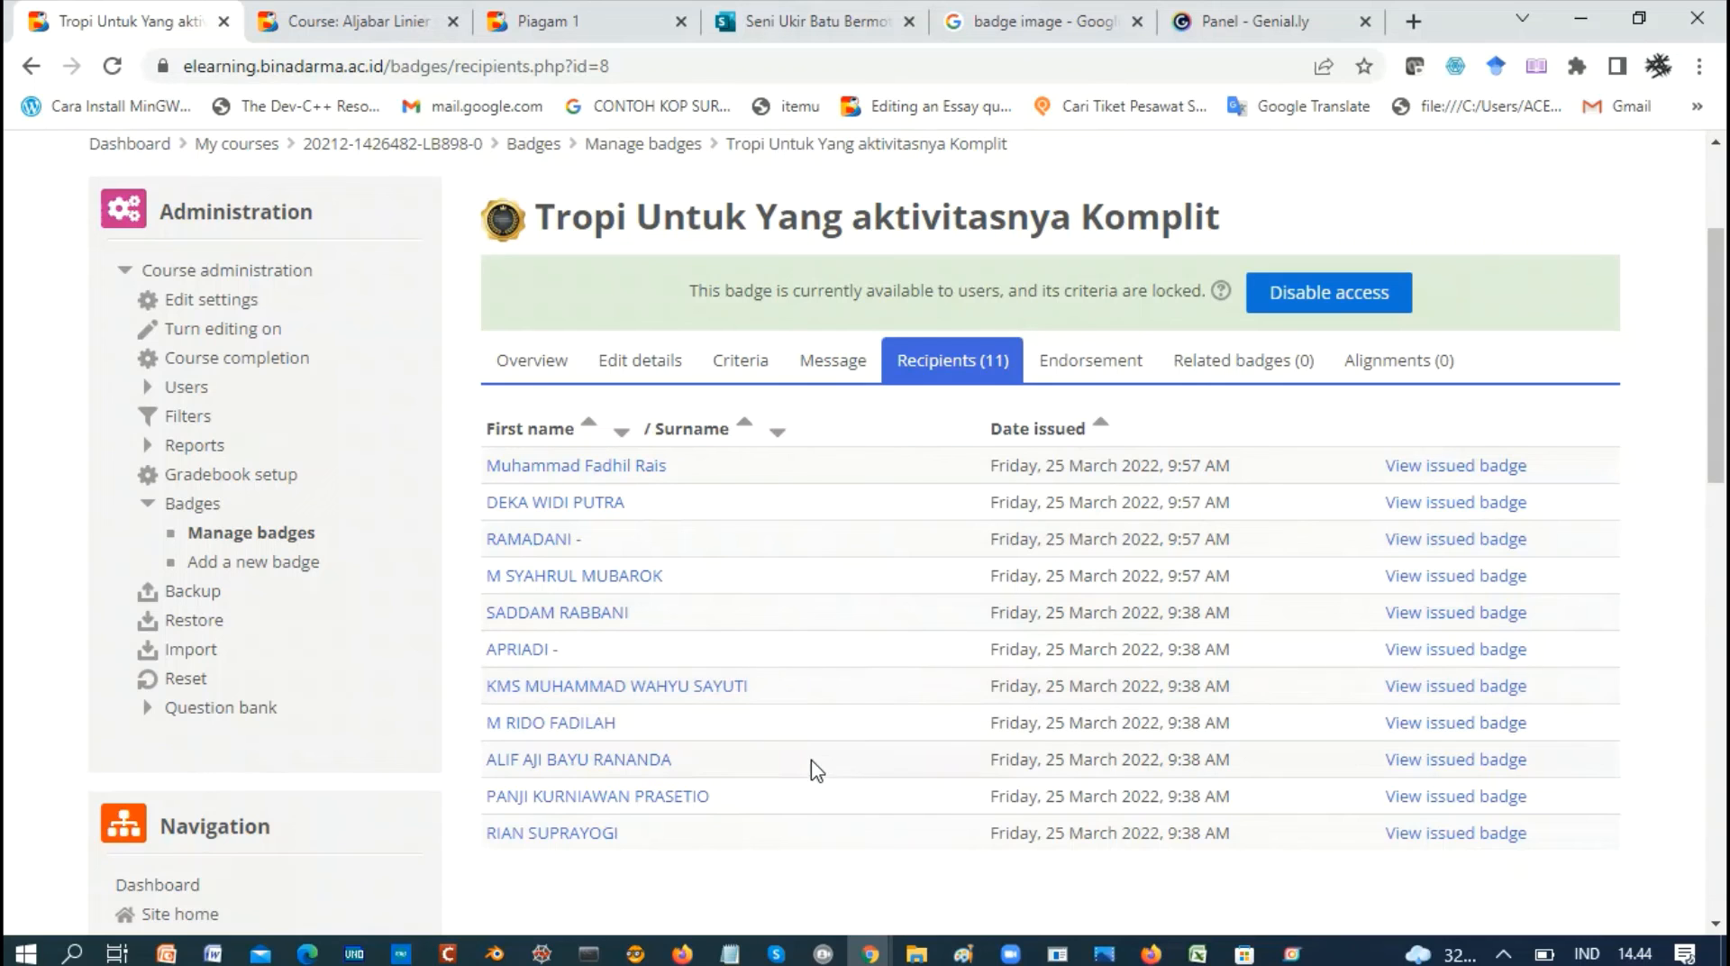
mouse_move(885, 957)
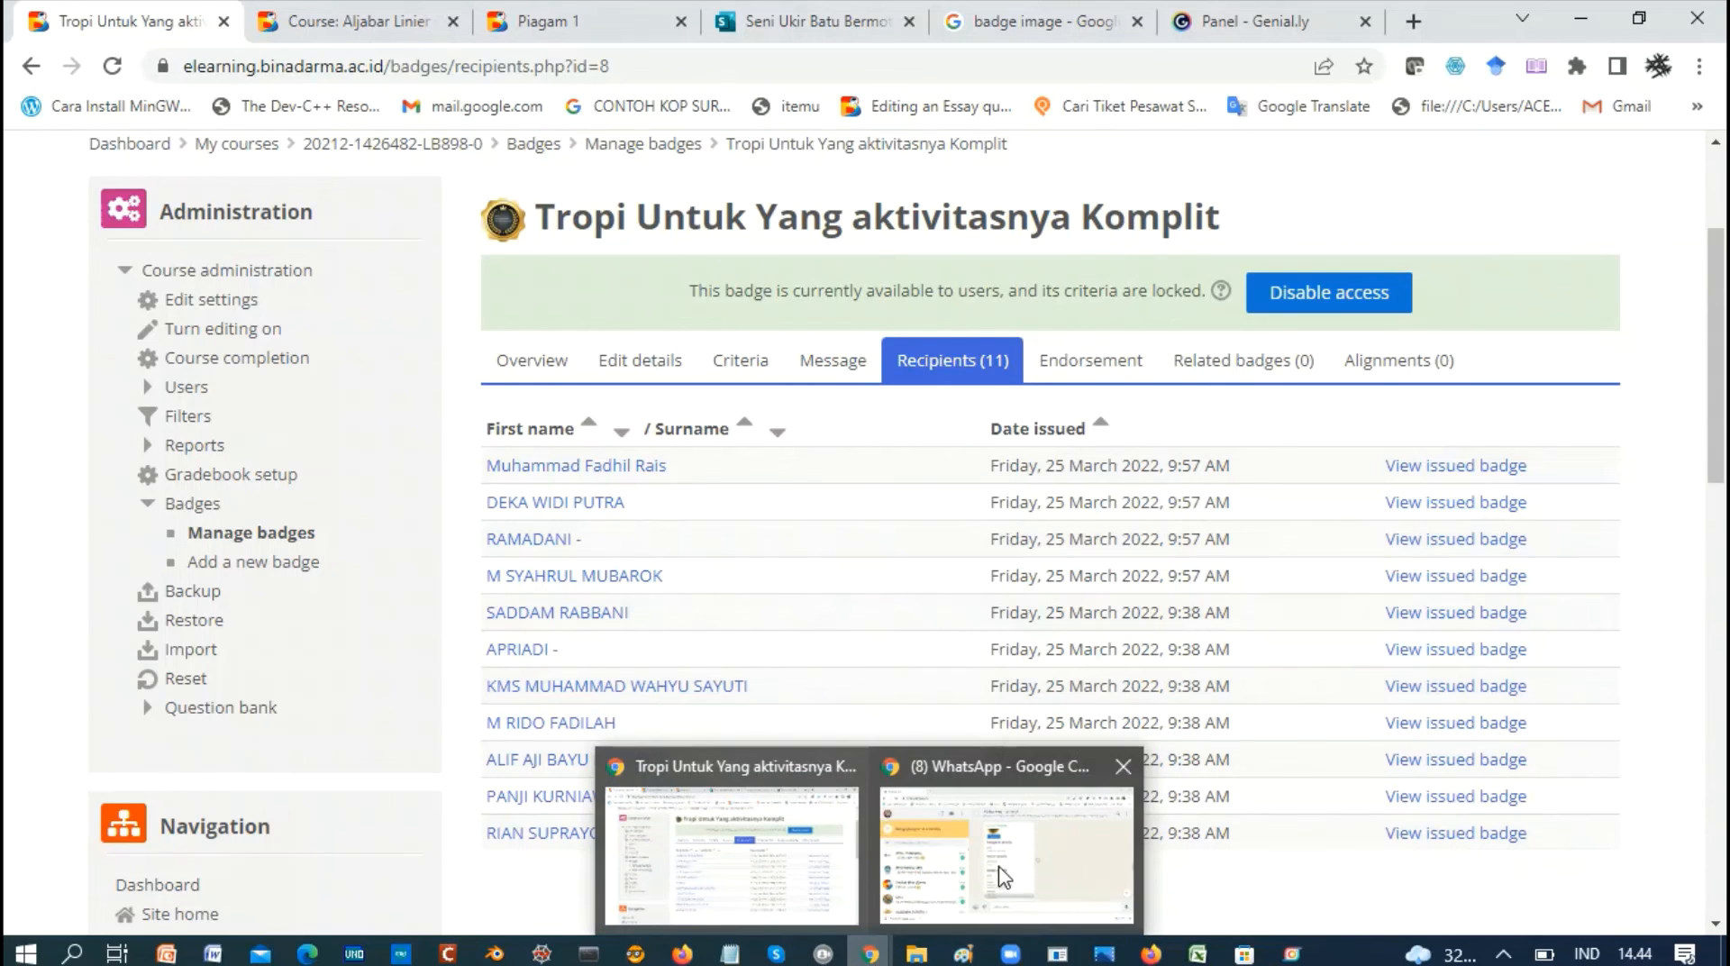
left_click(1074, 874)
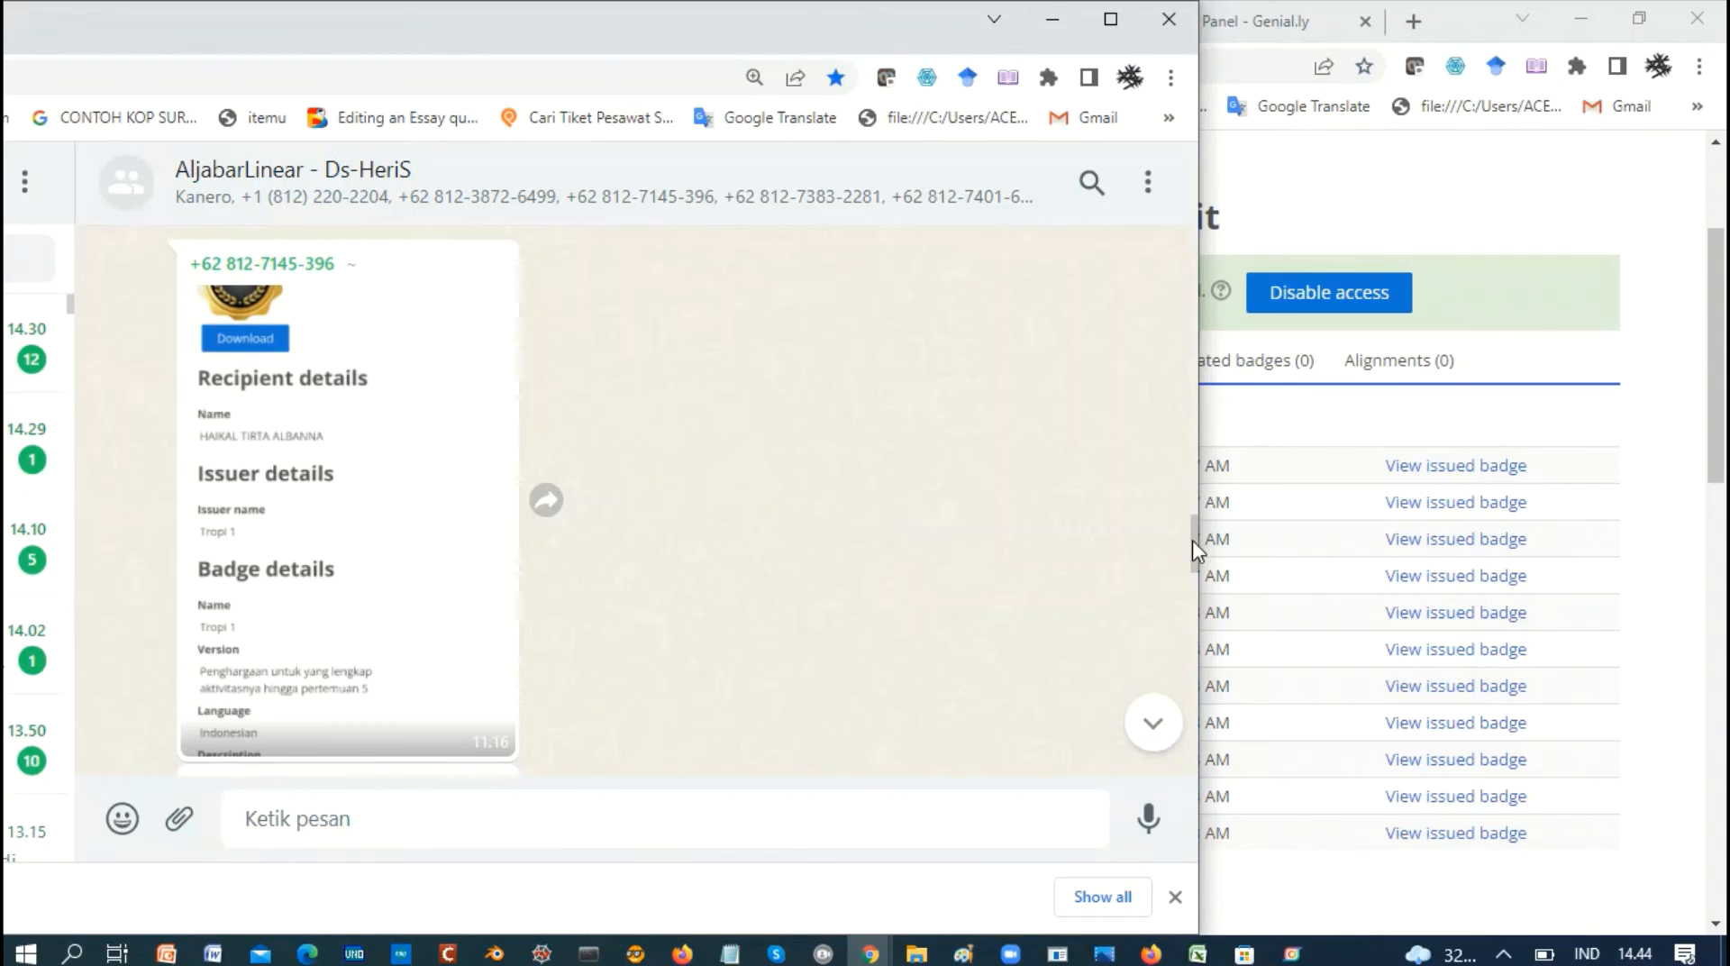
left_click_drag(1192, 537, 1164, 309)
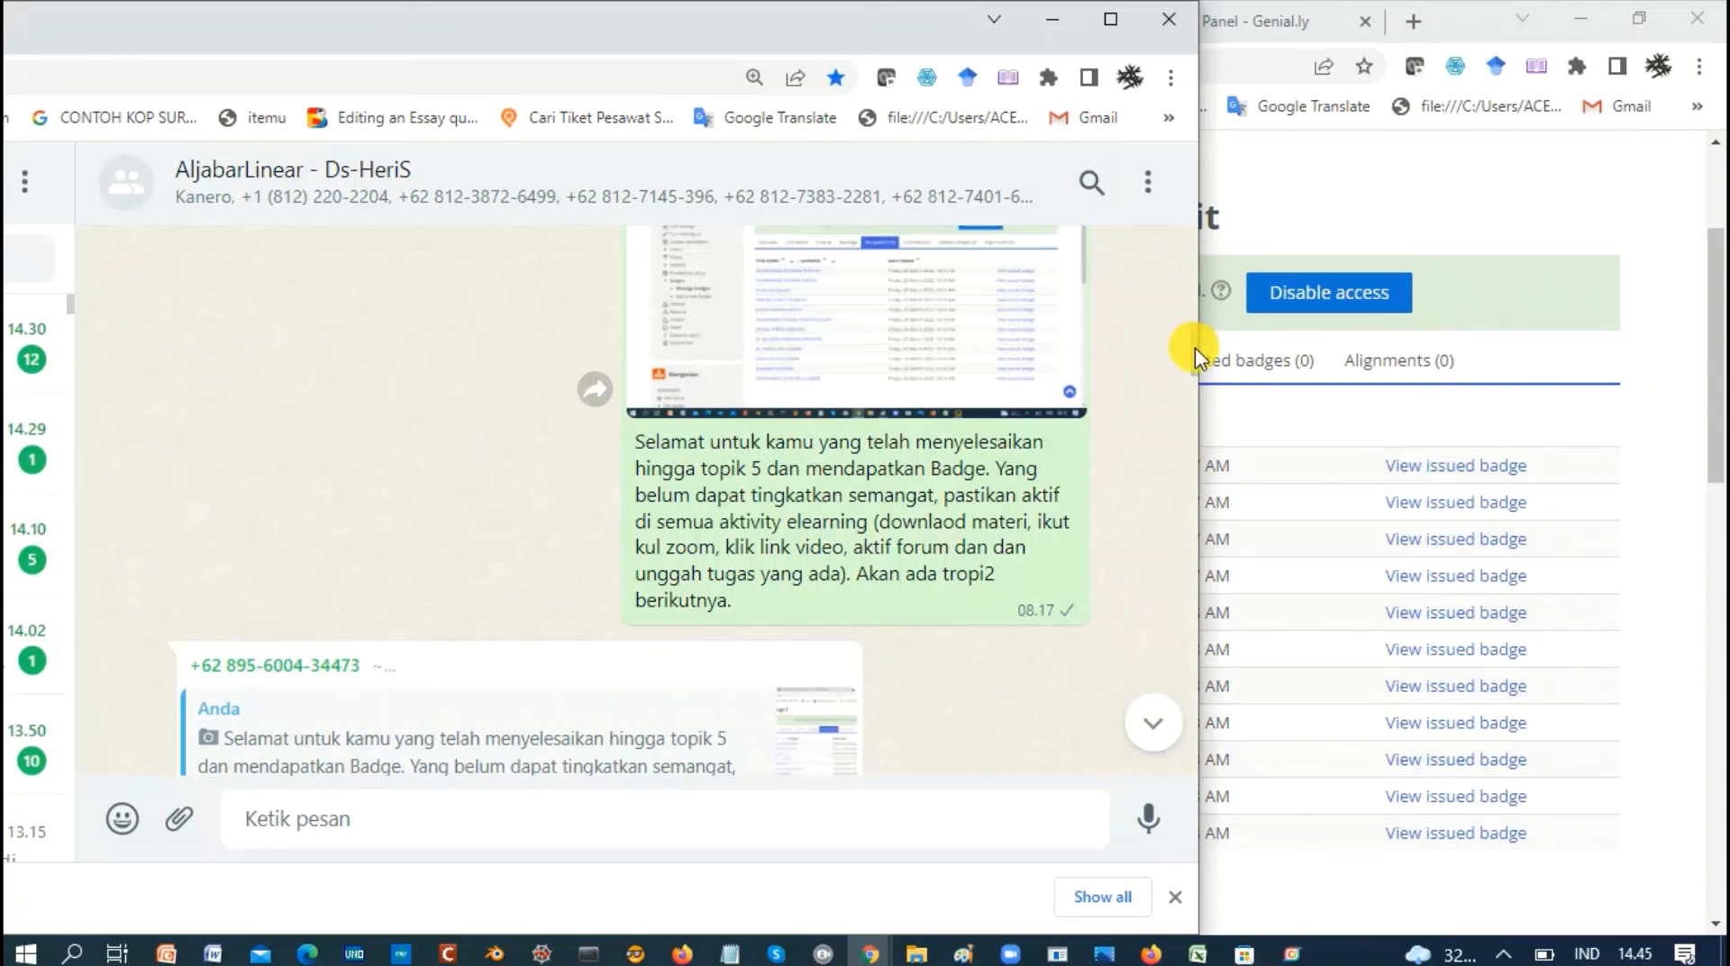
- Read the students' replies to the badge announcement down to the shared badge screenshot, and minimize the WhatsApp window
scroll(1195, 348, "down", 2)
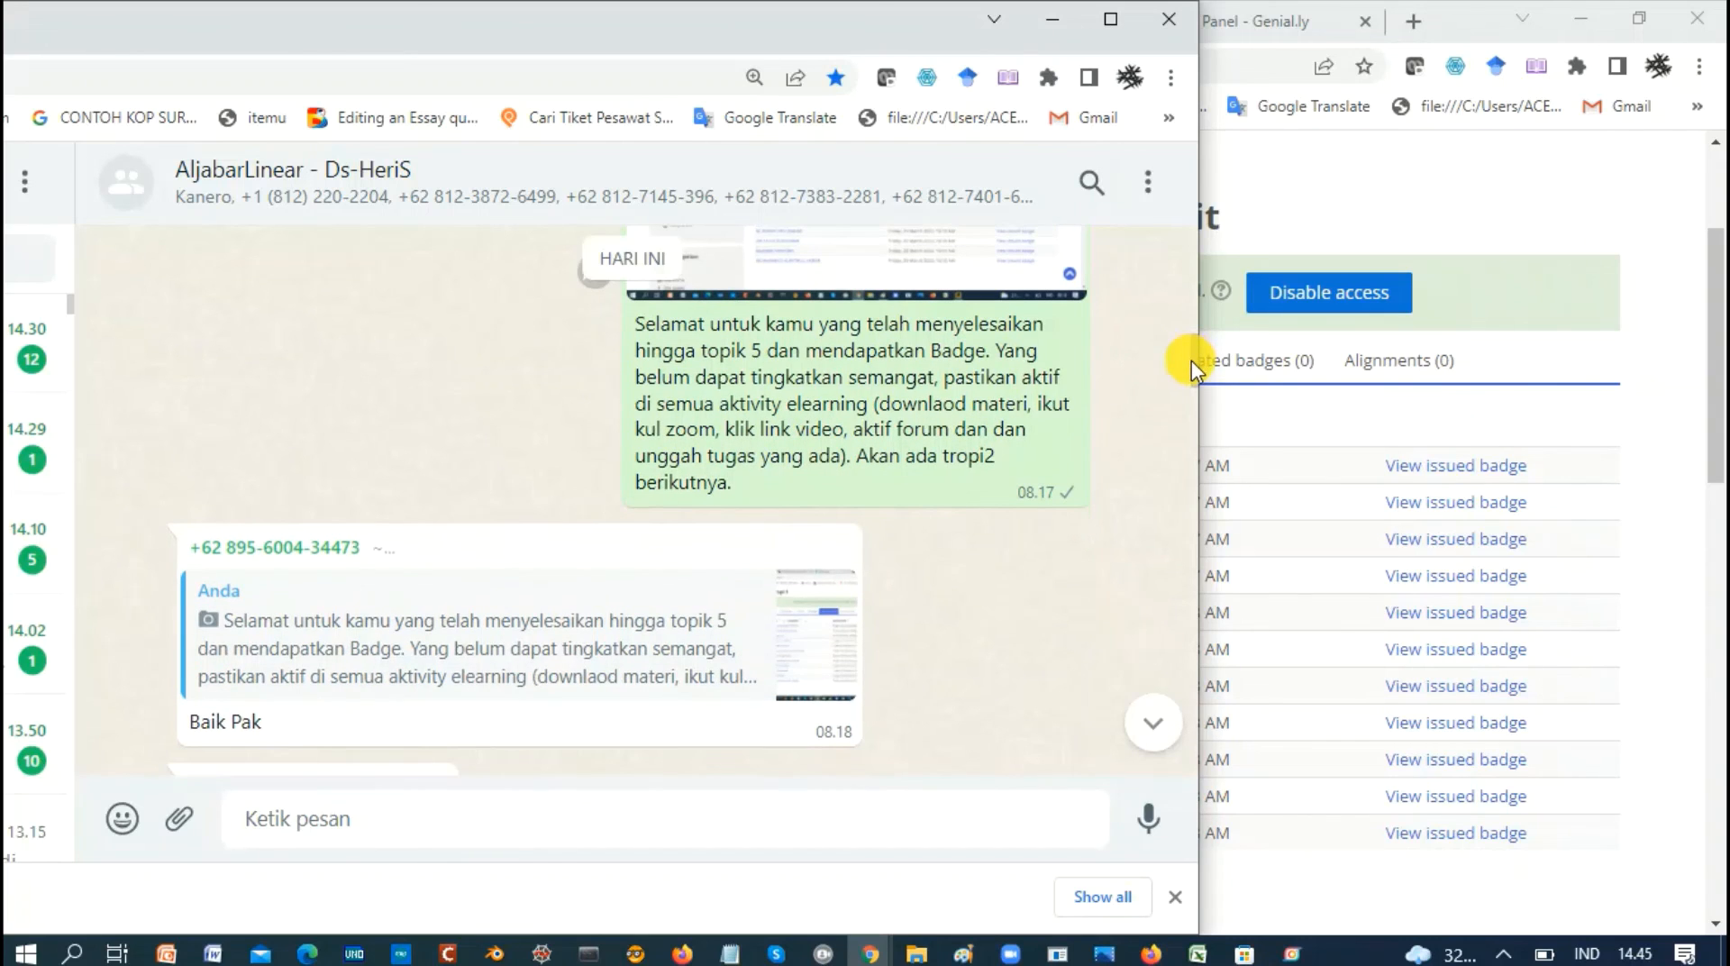
scroll(1191, 360, "down", 3)
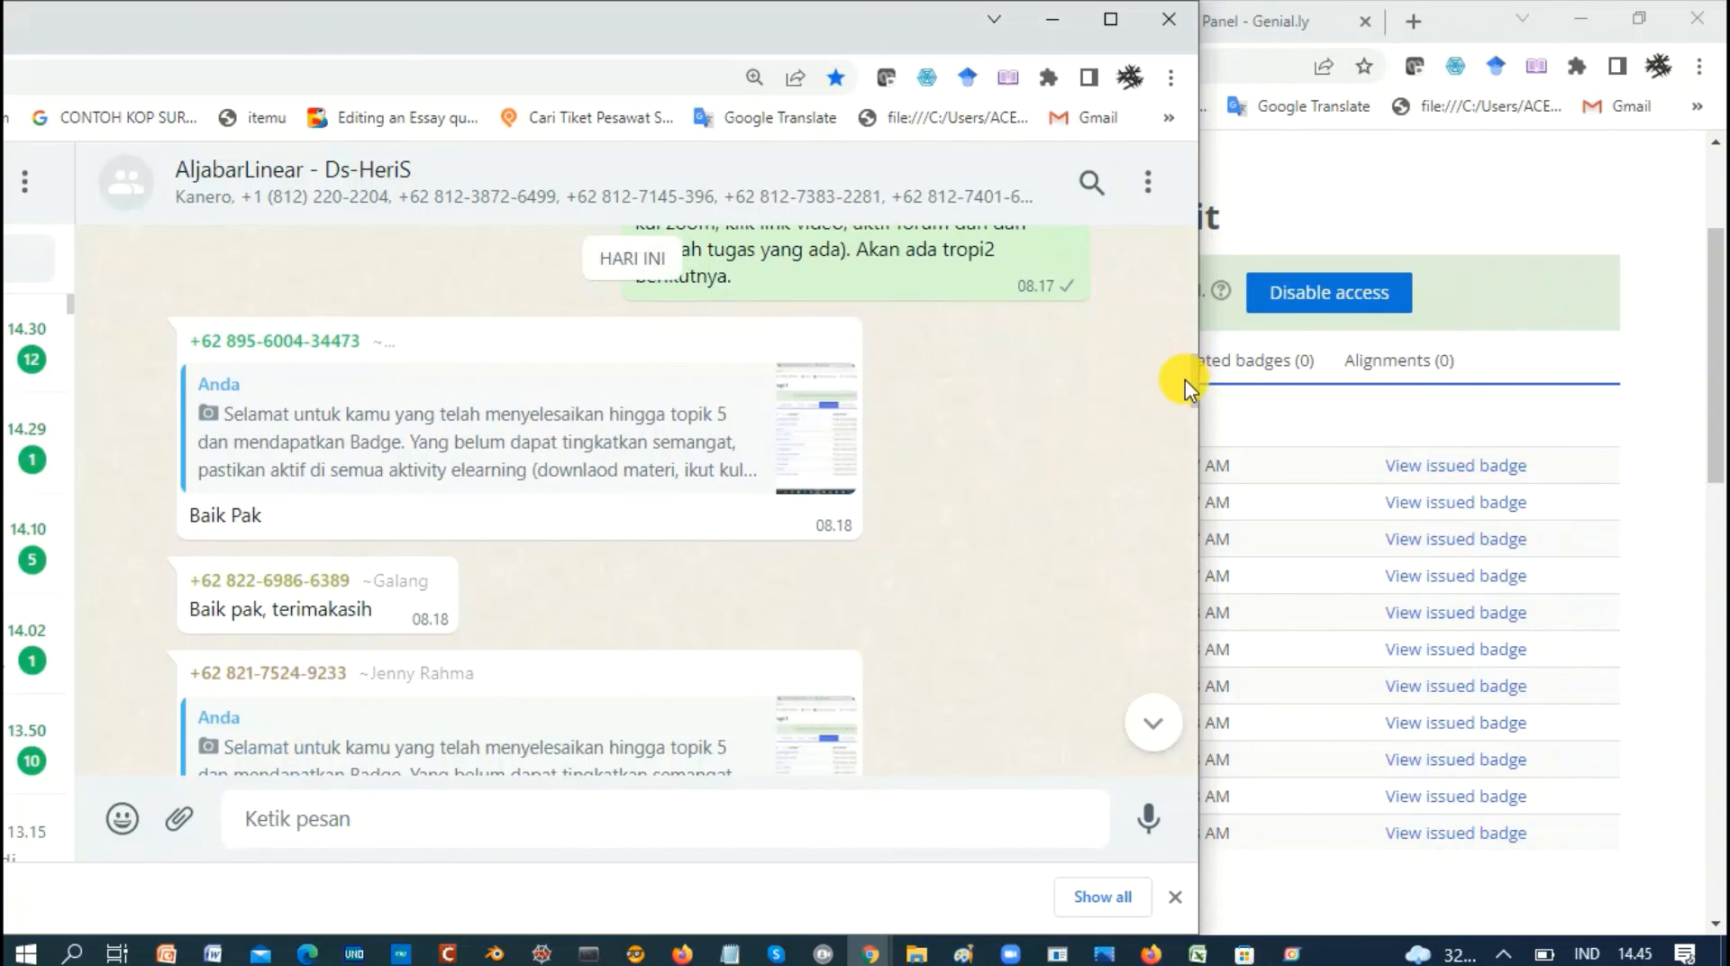
scroll(1185, 380, "down", 2)
scroll(1182, 396, "down", 5)
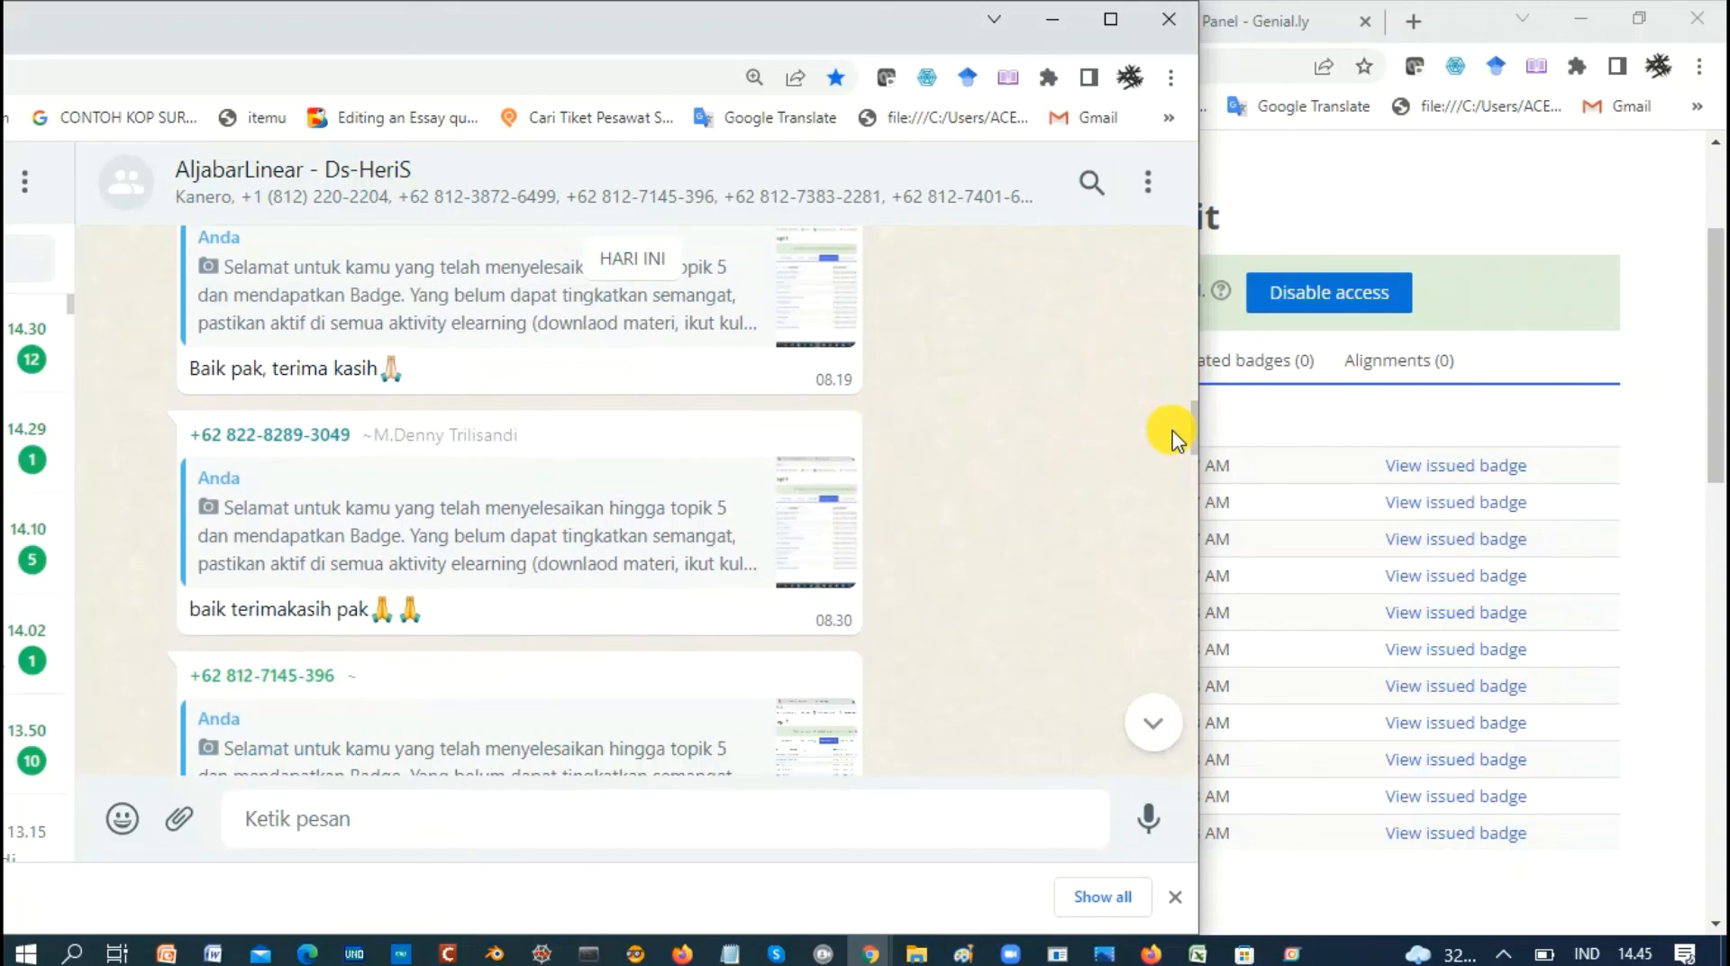
scroll(1171, 434, "down", 5)
scroll(1156, 525, "down", 5)
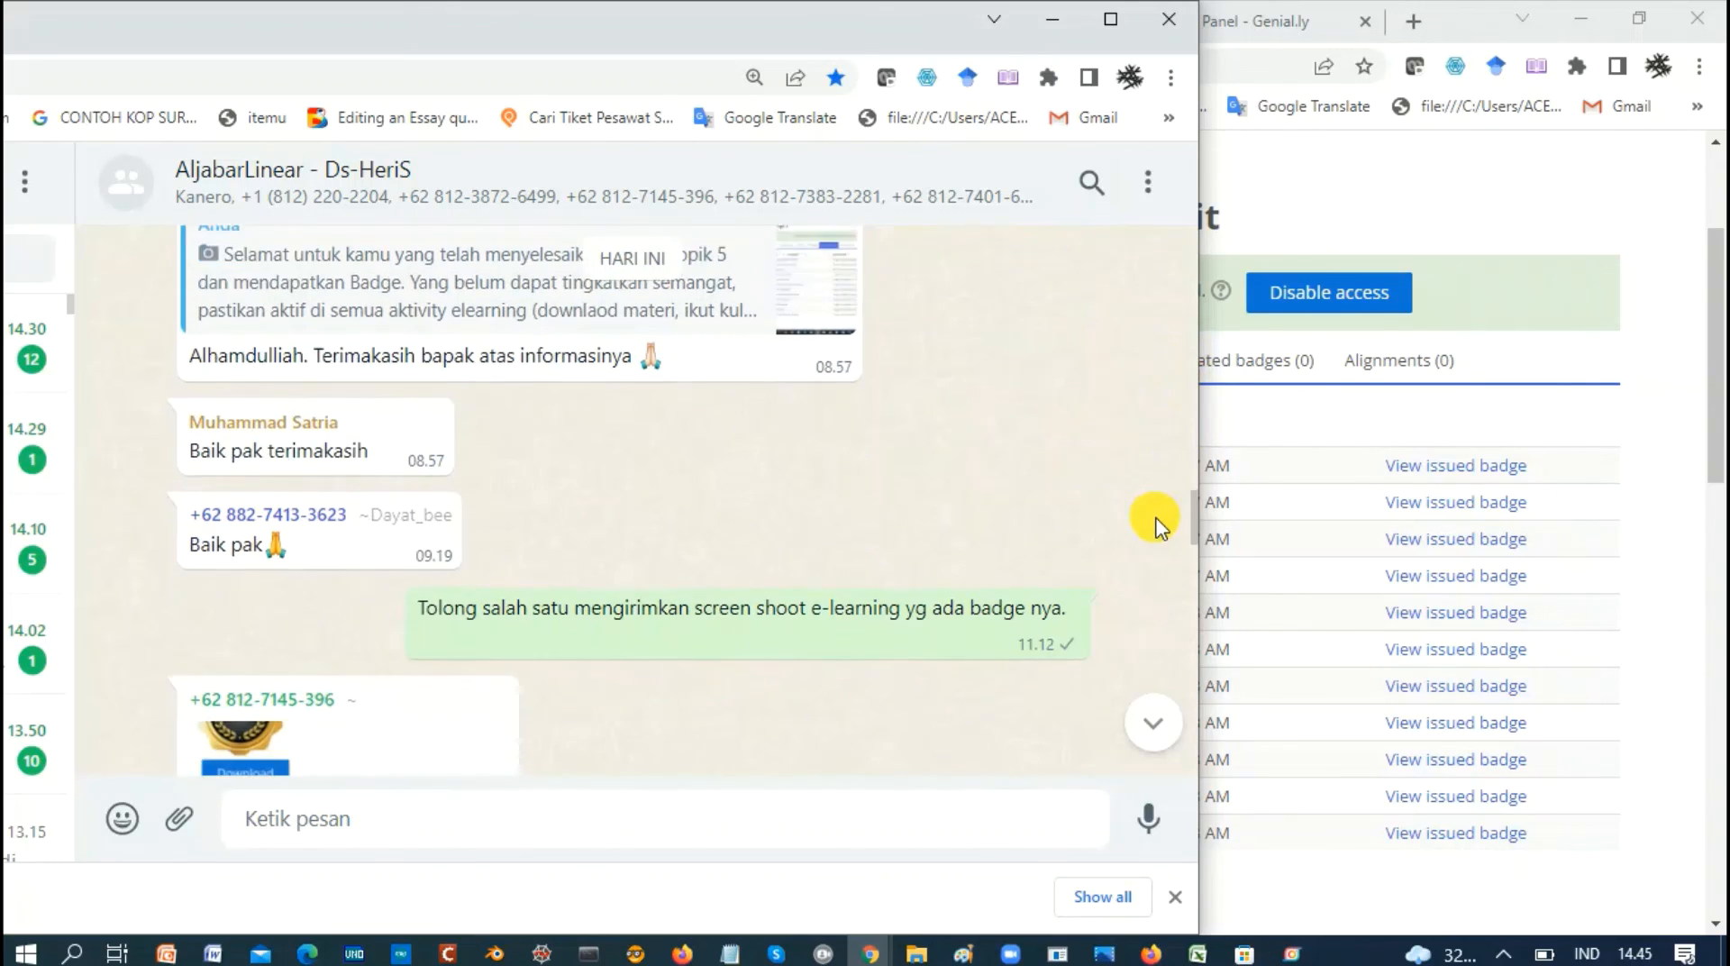
scroll(1149, 559, "down", 1)
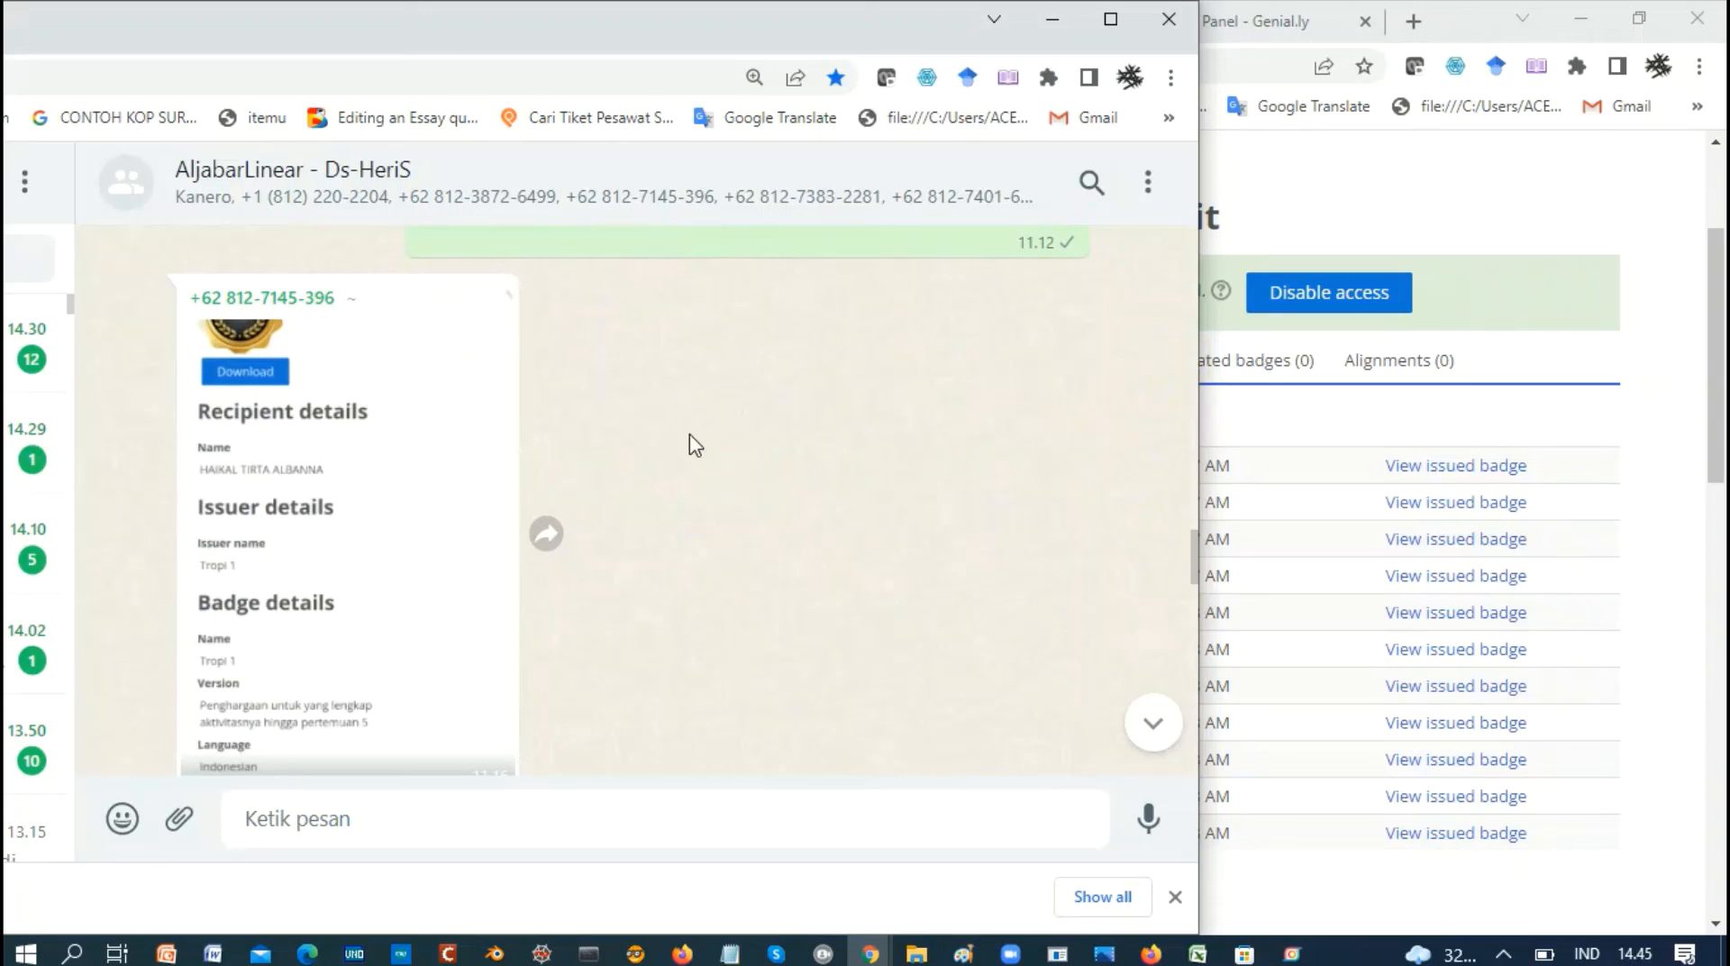
left_click(1054, 18)
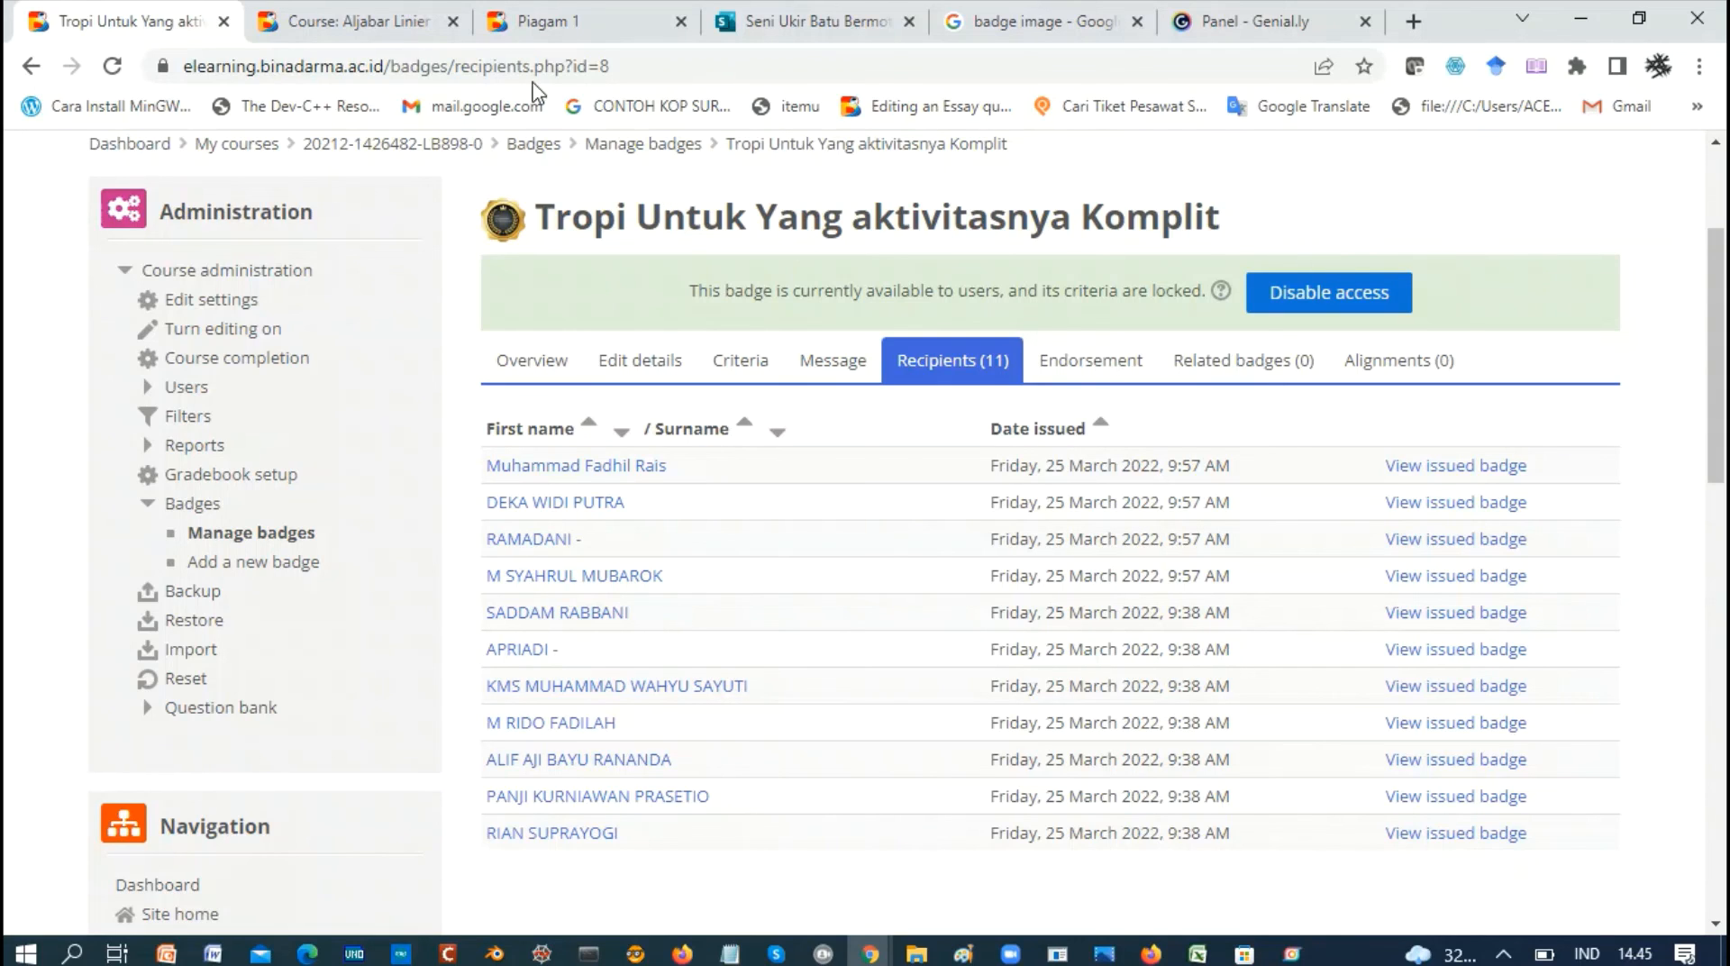
left_click(357, 23)
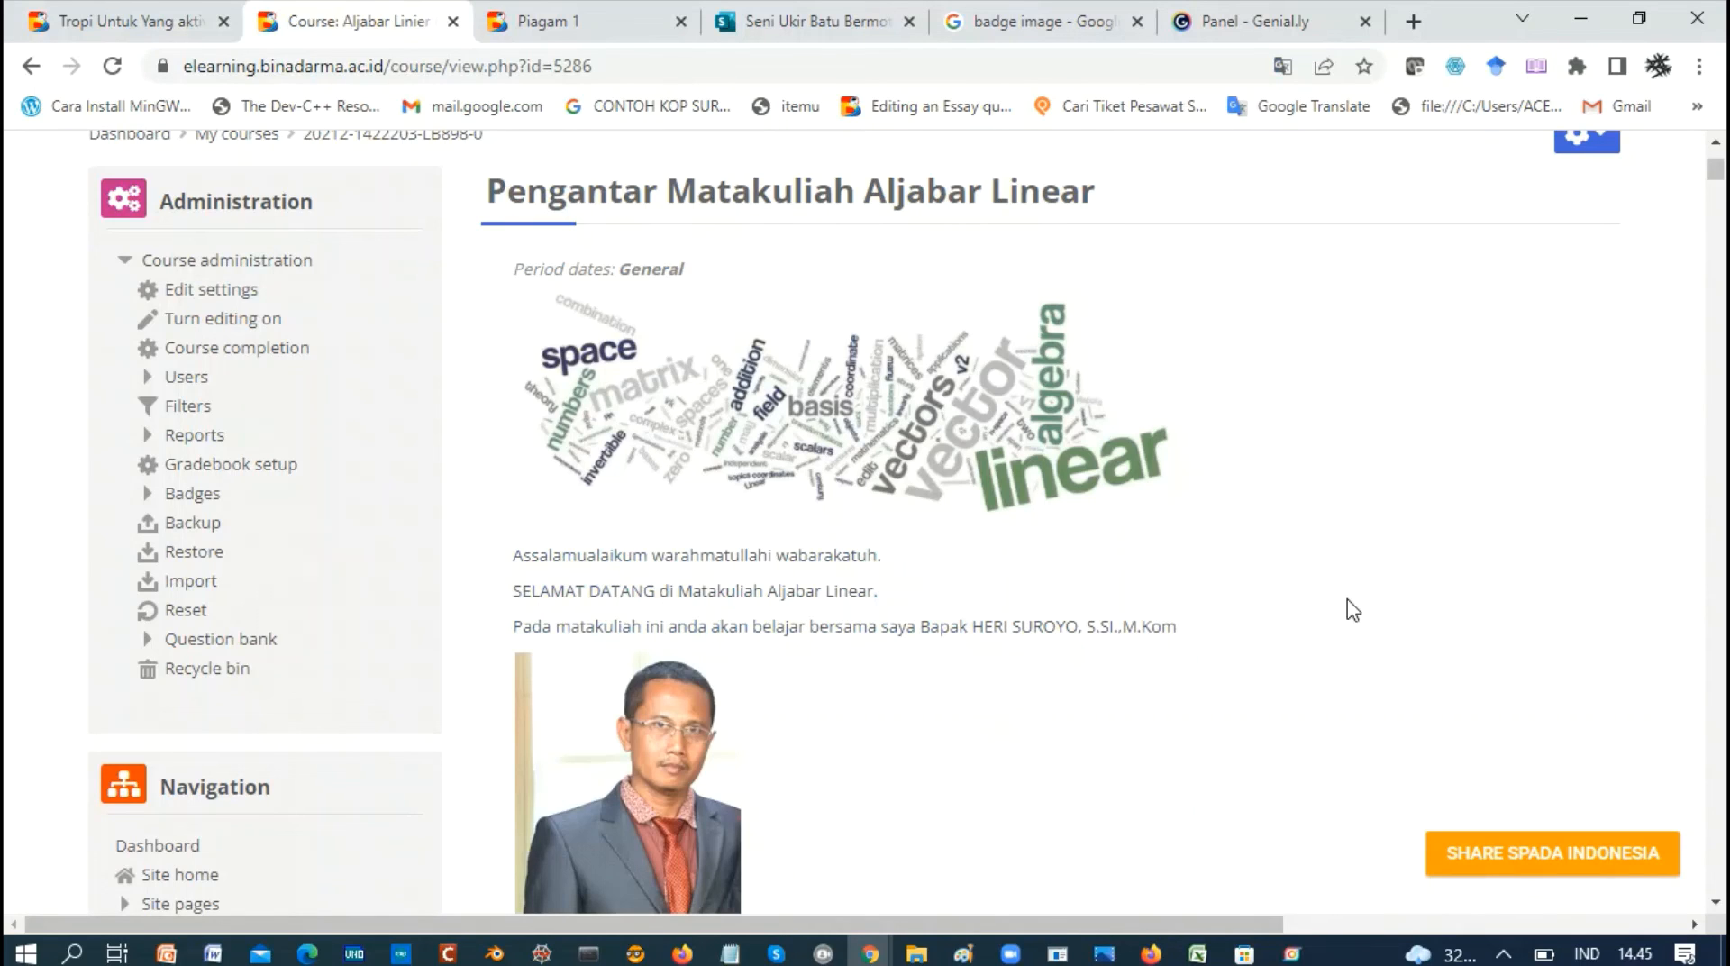
left_click(1291, 955)
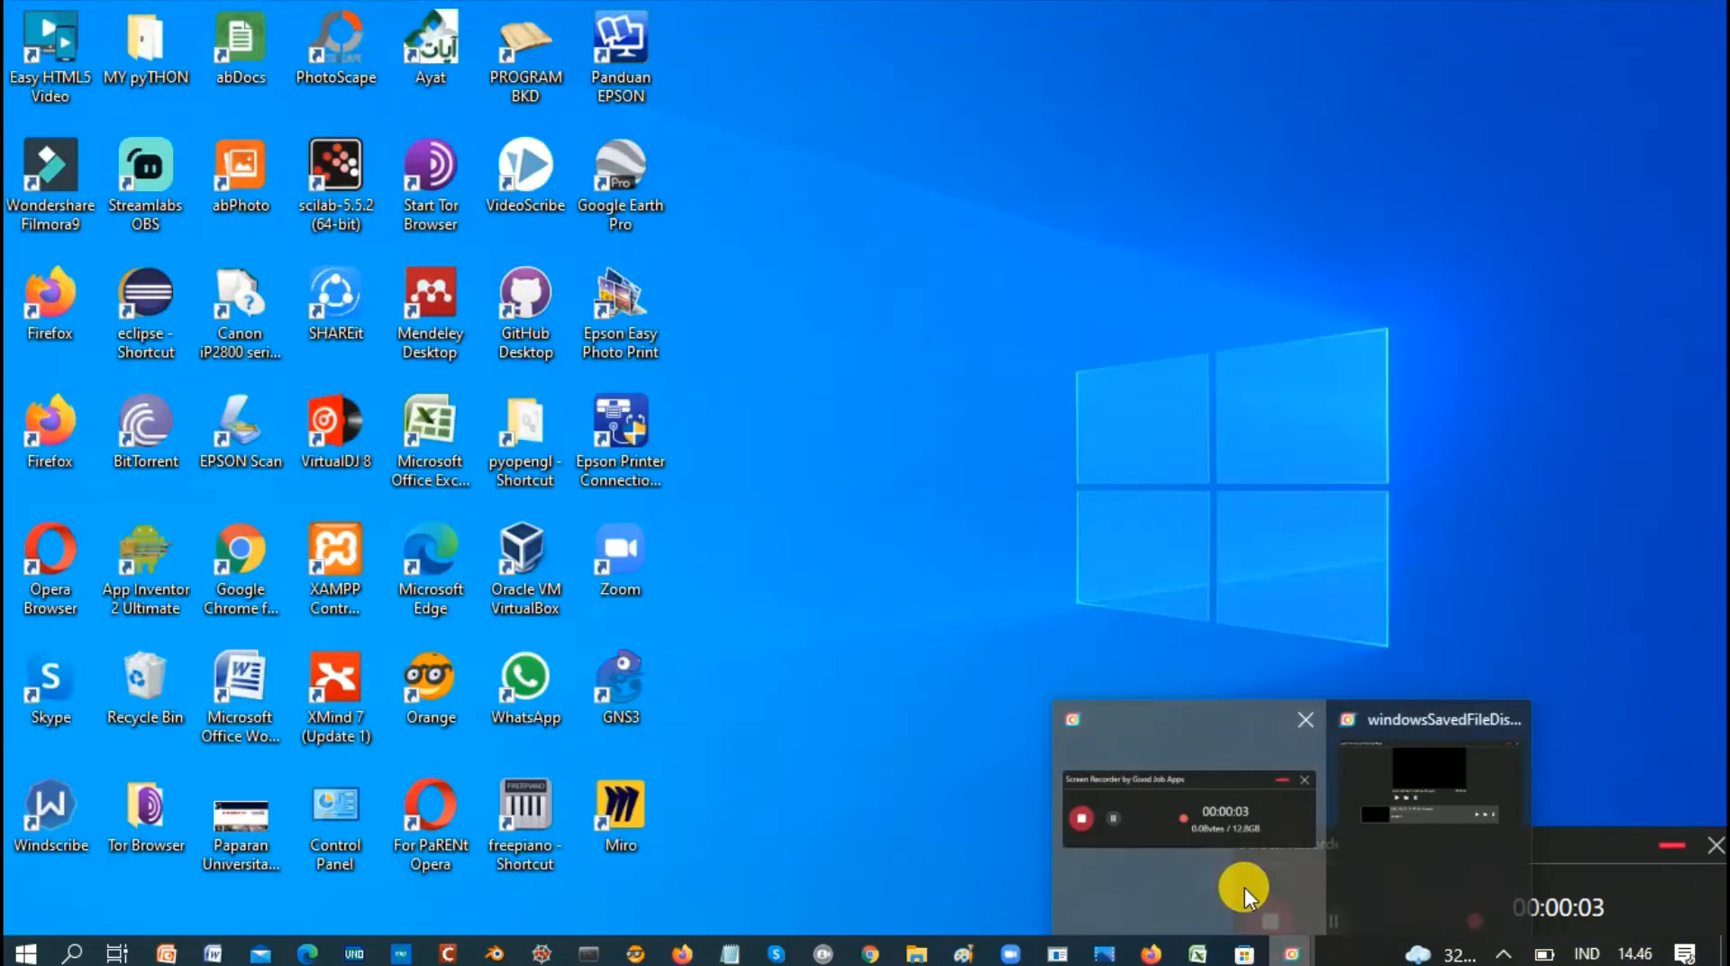
left_click(1245, 888)
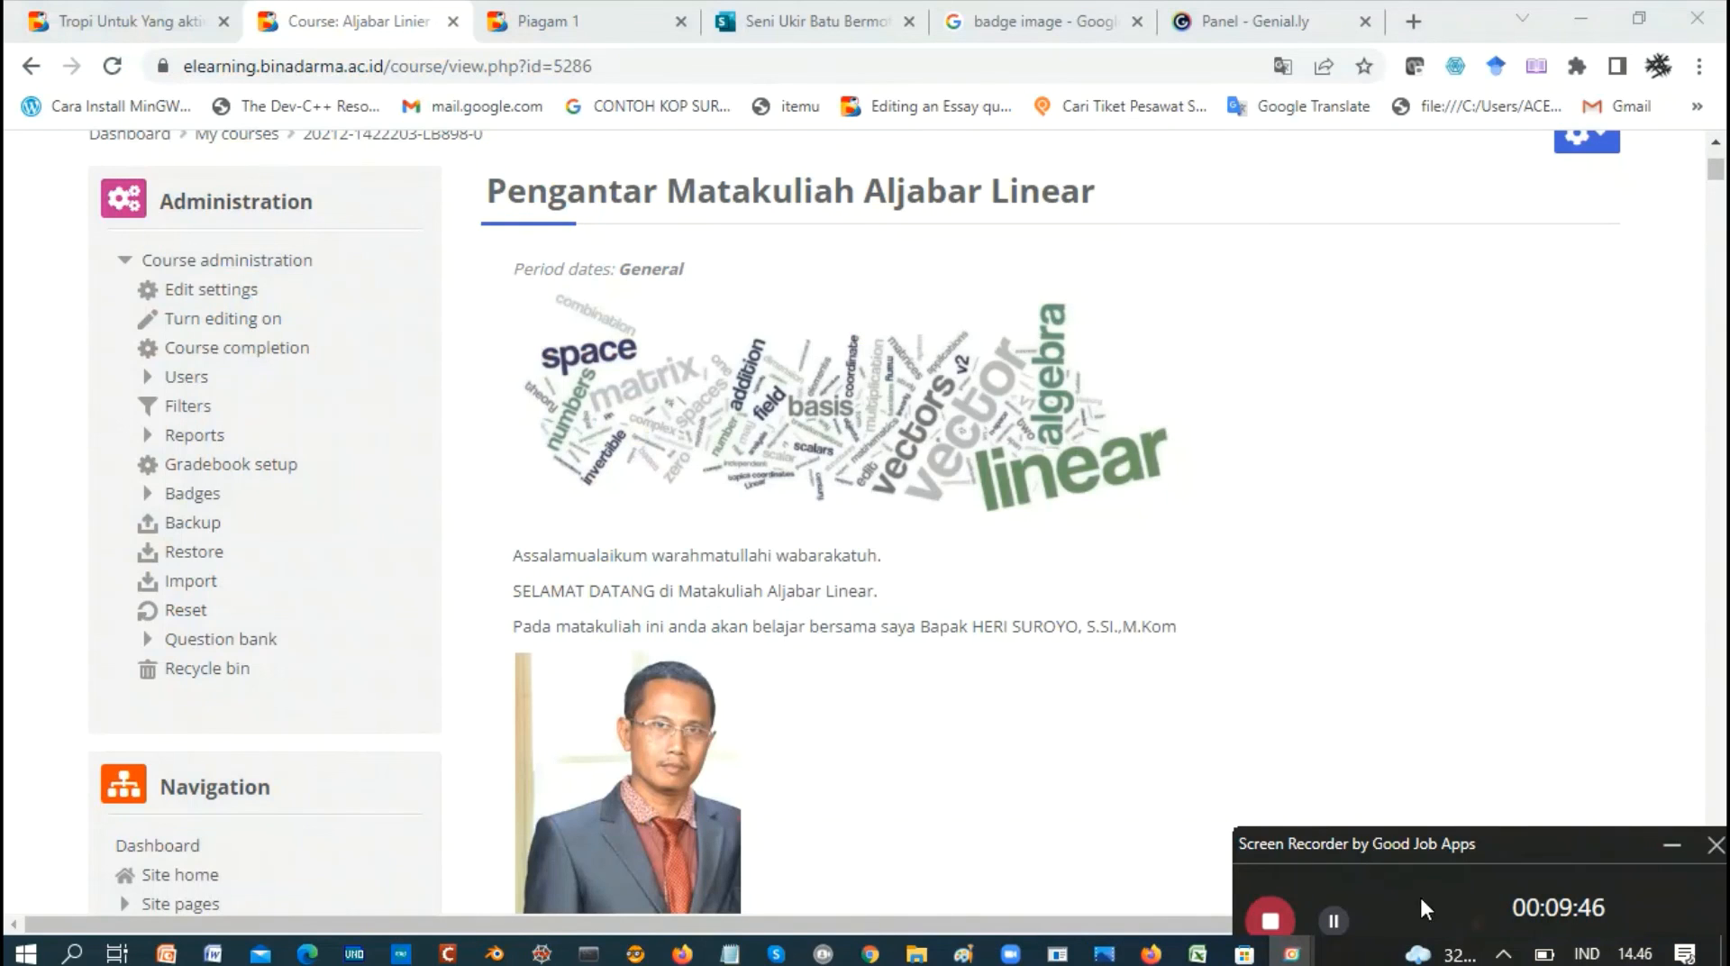